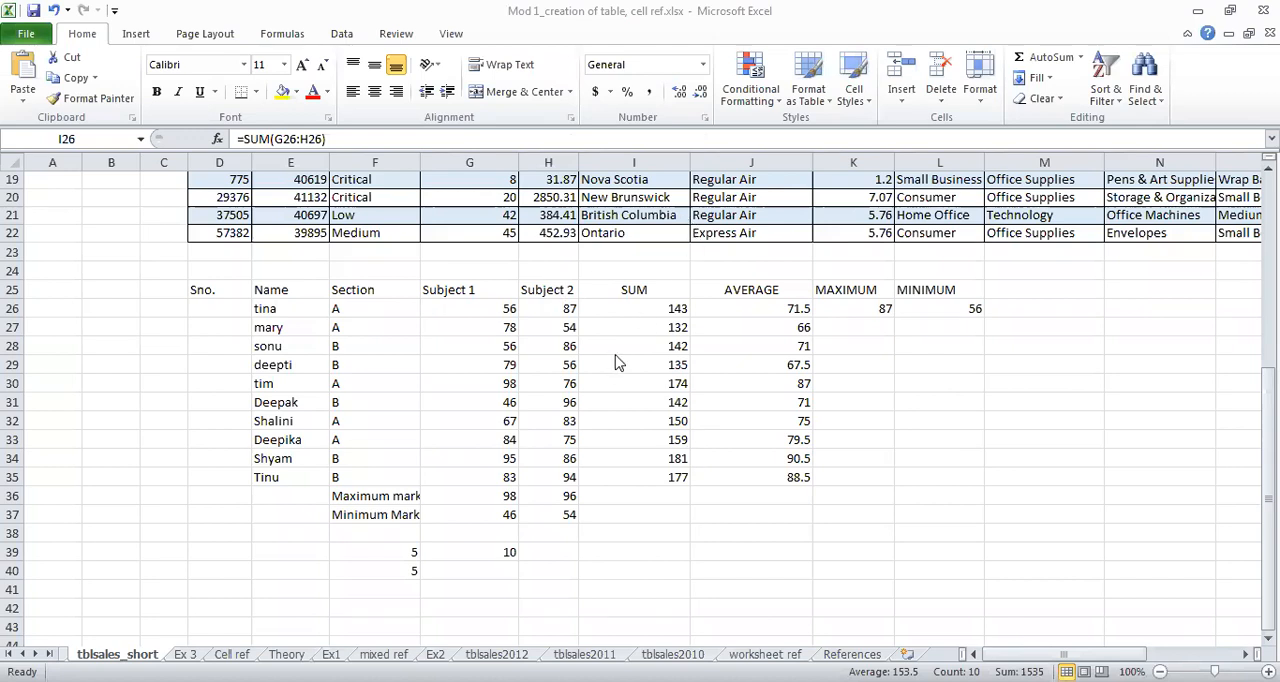
Step: Clear the SUM column cells I27:I36, leaving only the first student's sum in I26
left_click_drag(645, 330, 649, 491)
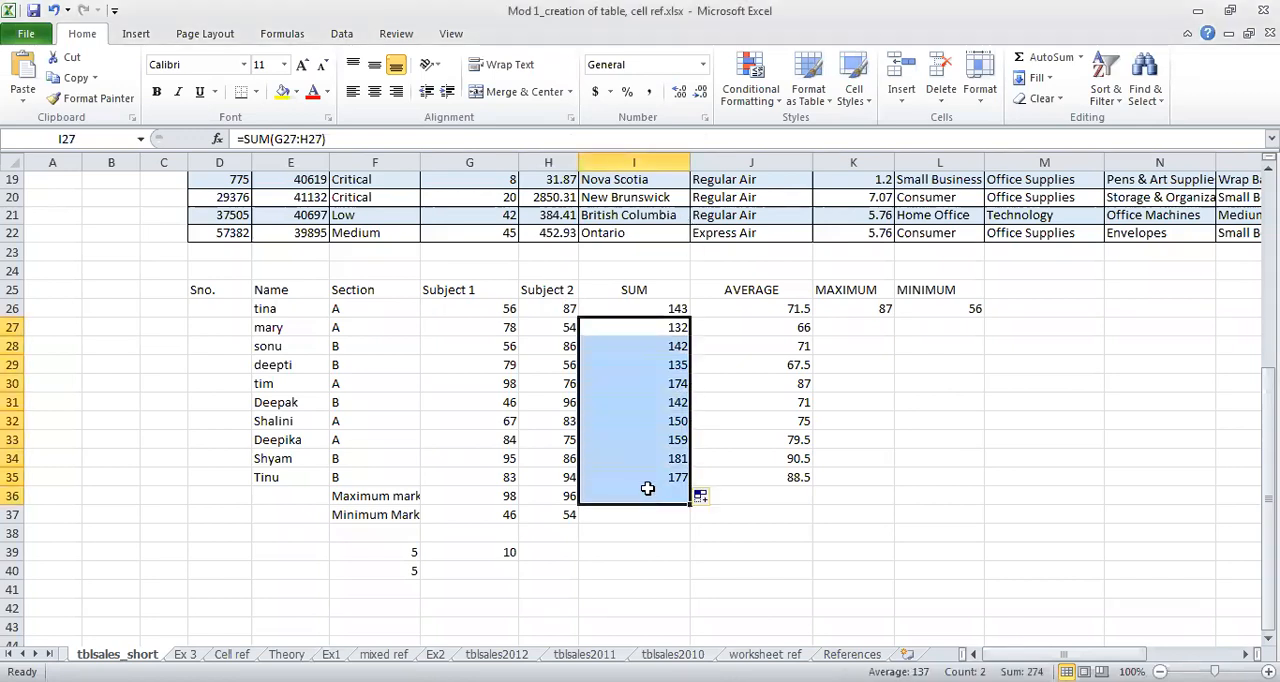
key("Delete")
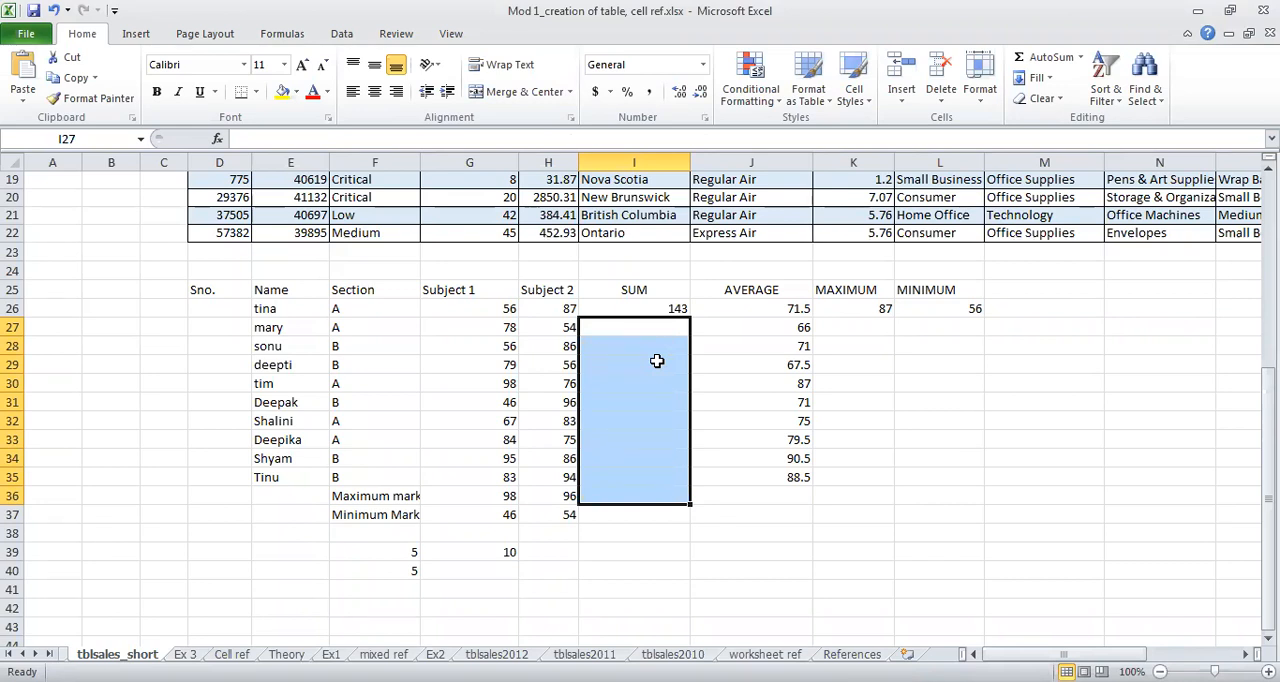
Step: Rebuild the formula in I26 as =SUM(G26:H26), adding the first student's Subject 1 and Subject 2 marks
left_click(632, 310)
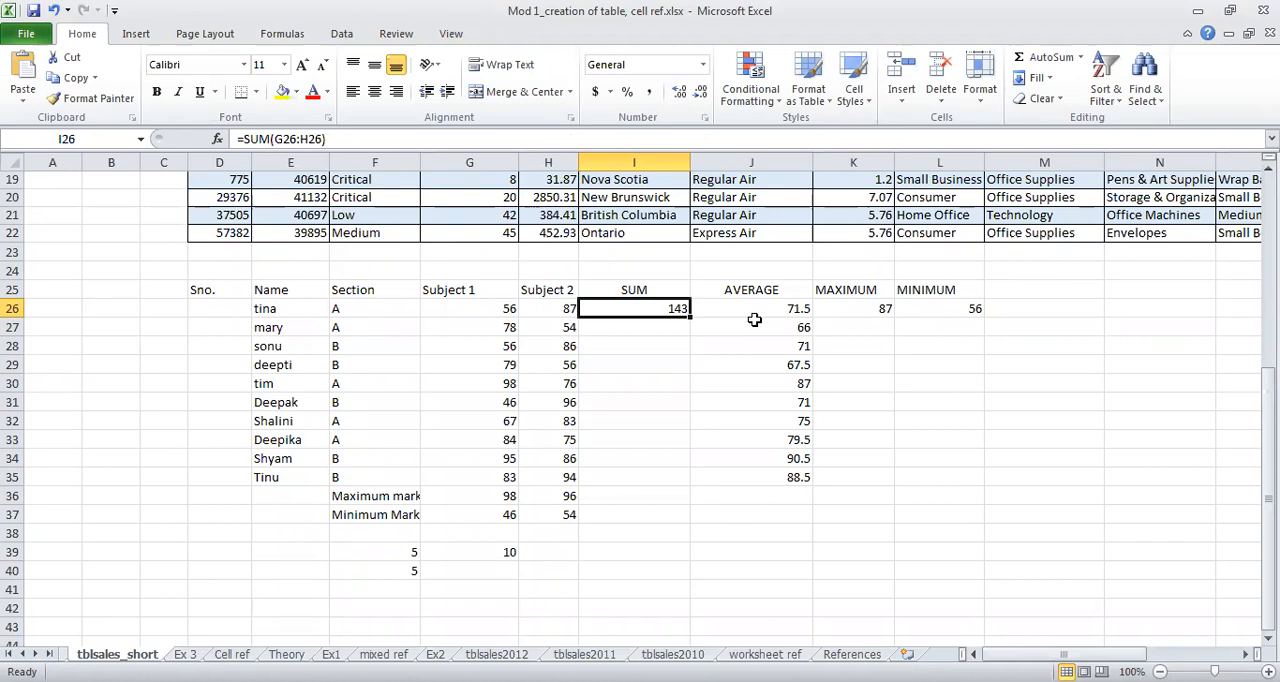
double_click(654, 309)
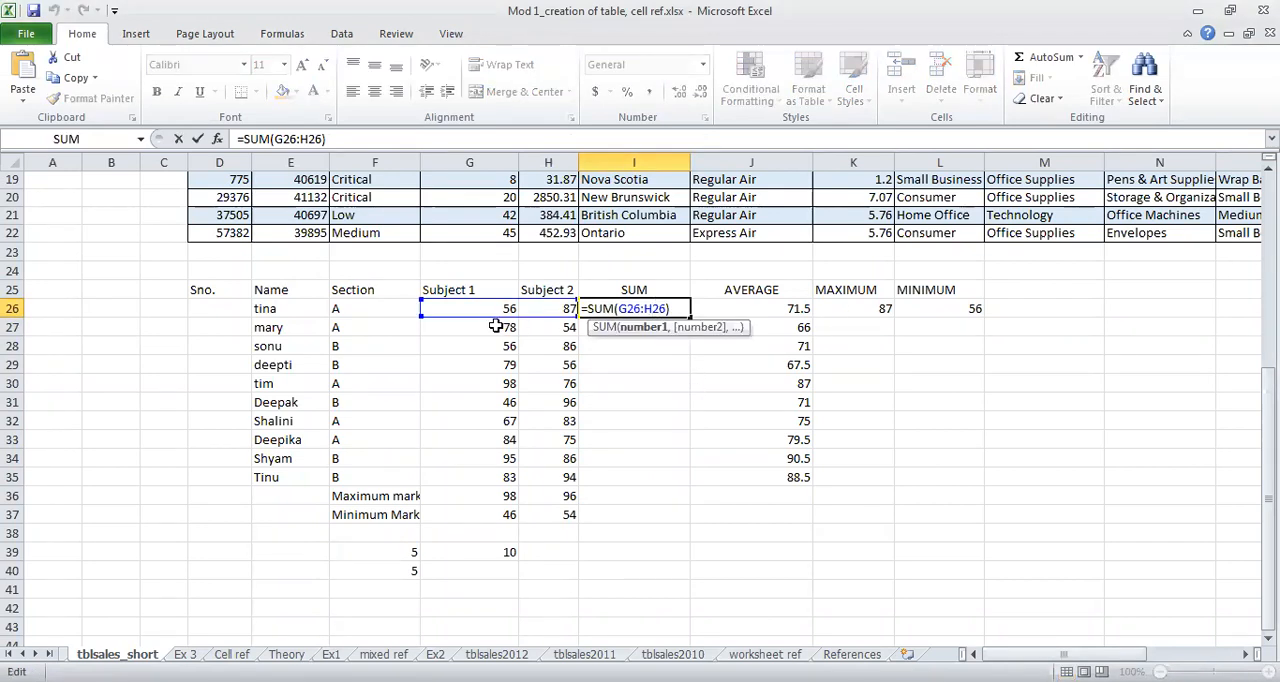
key("Delete")
key("Delete")
key("Delete")
key("BackSpace")
key("BackSpace")
key("BackSpace")
key("BackSpace")
key("BackSpace")
key("BackSpace")
key("BackSpace")
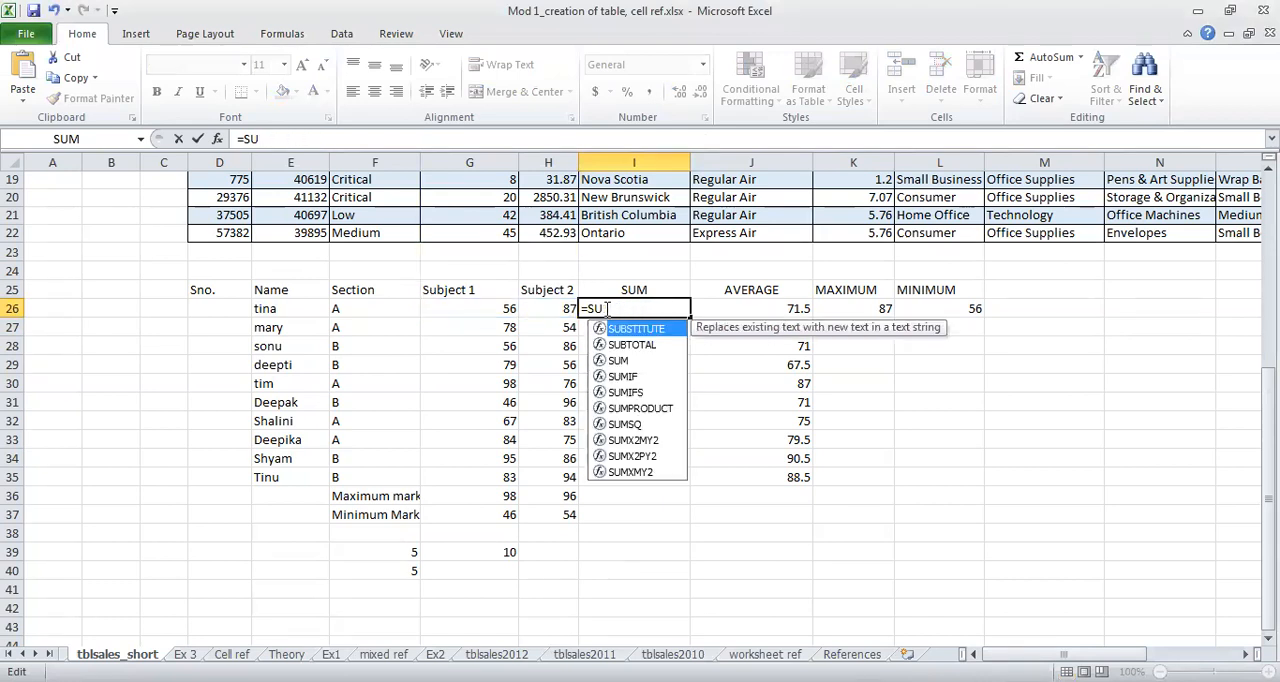
left_click(617, 361)
key("Tab")
left_click_drag(490, 308, 533, 308)
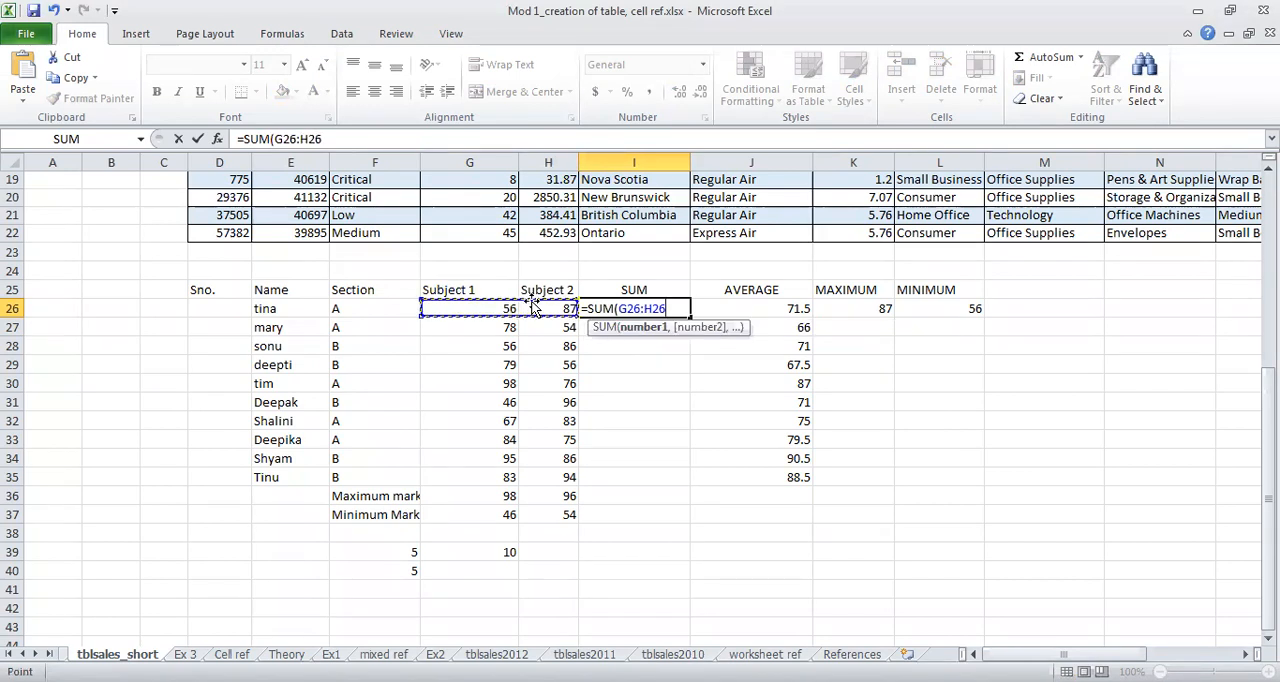
type(")")
key("Return")
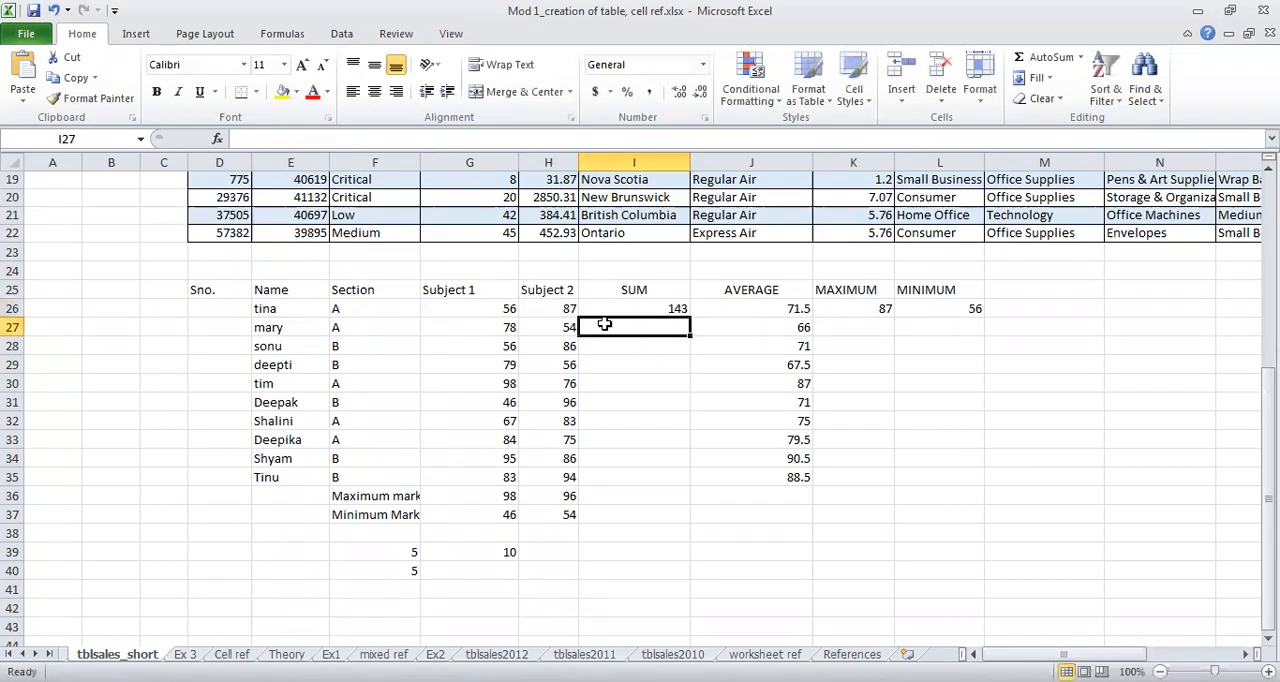
Step: Fill the I26 sum formula down to I35 and check the cell references in I27 and I35
left_click(662, 310)
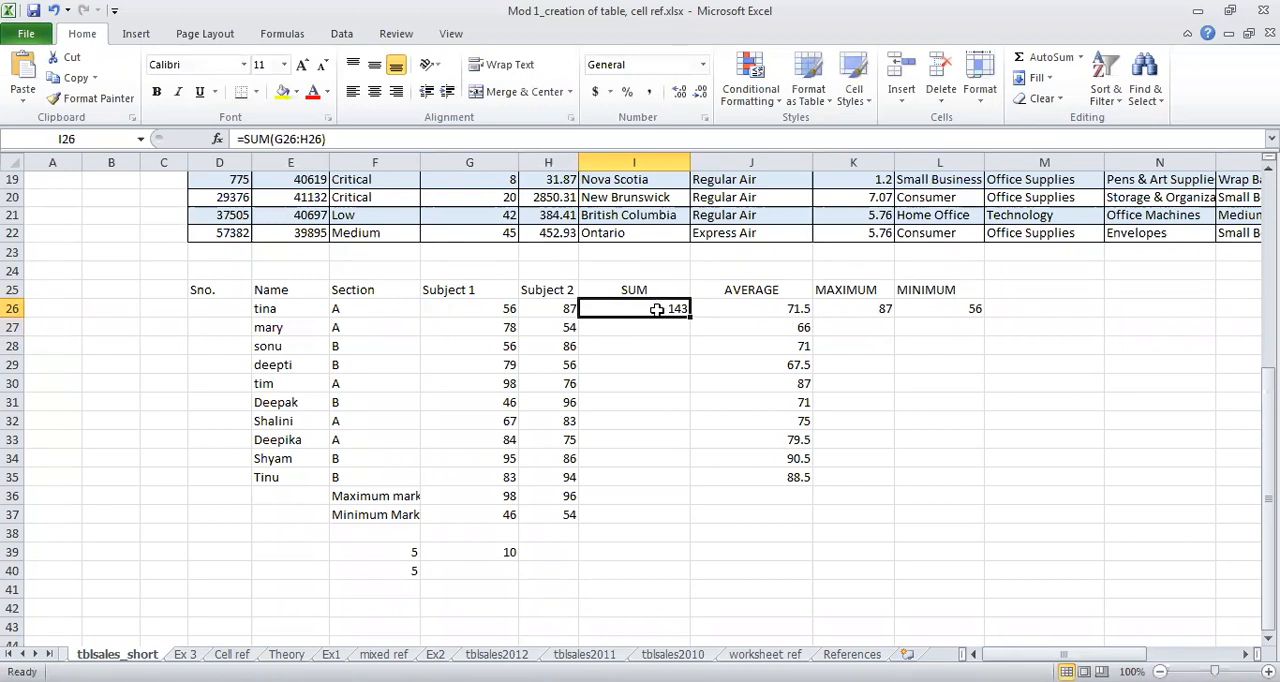
left_click_drag(688, 316, 684, 484)
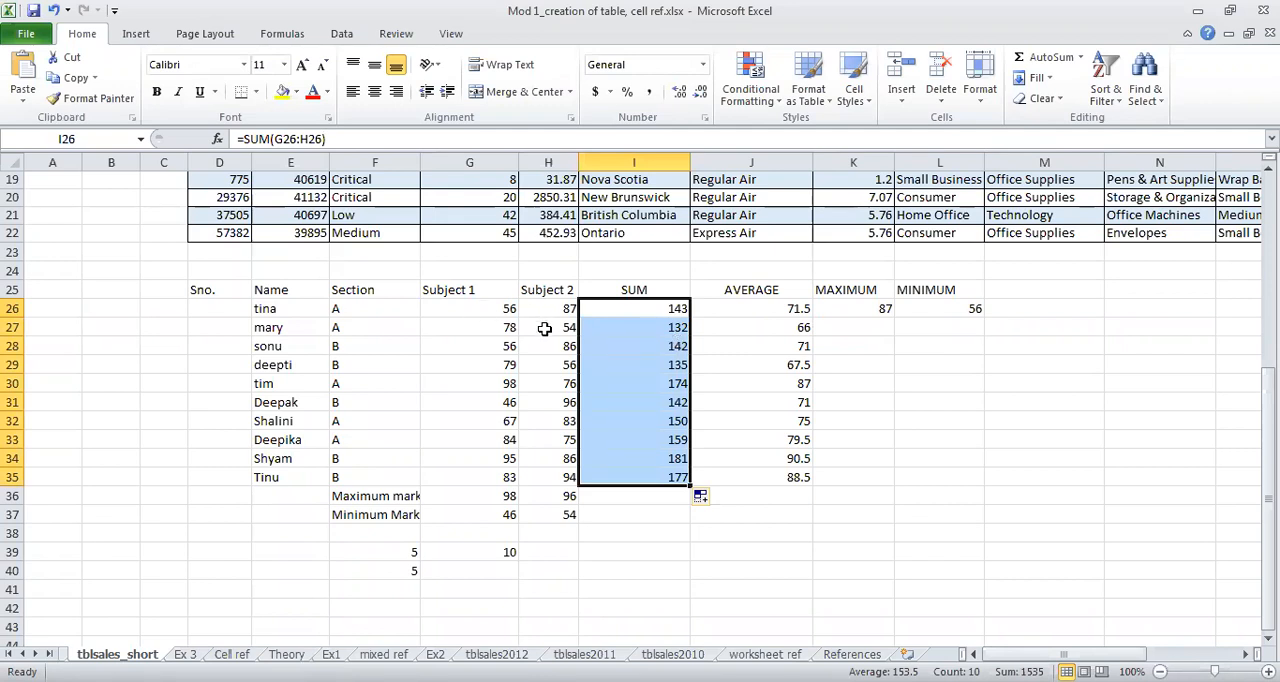
double_click(640, 326)
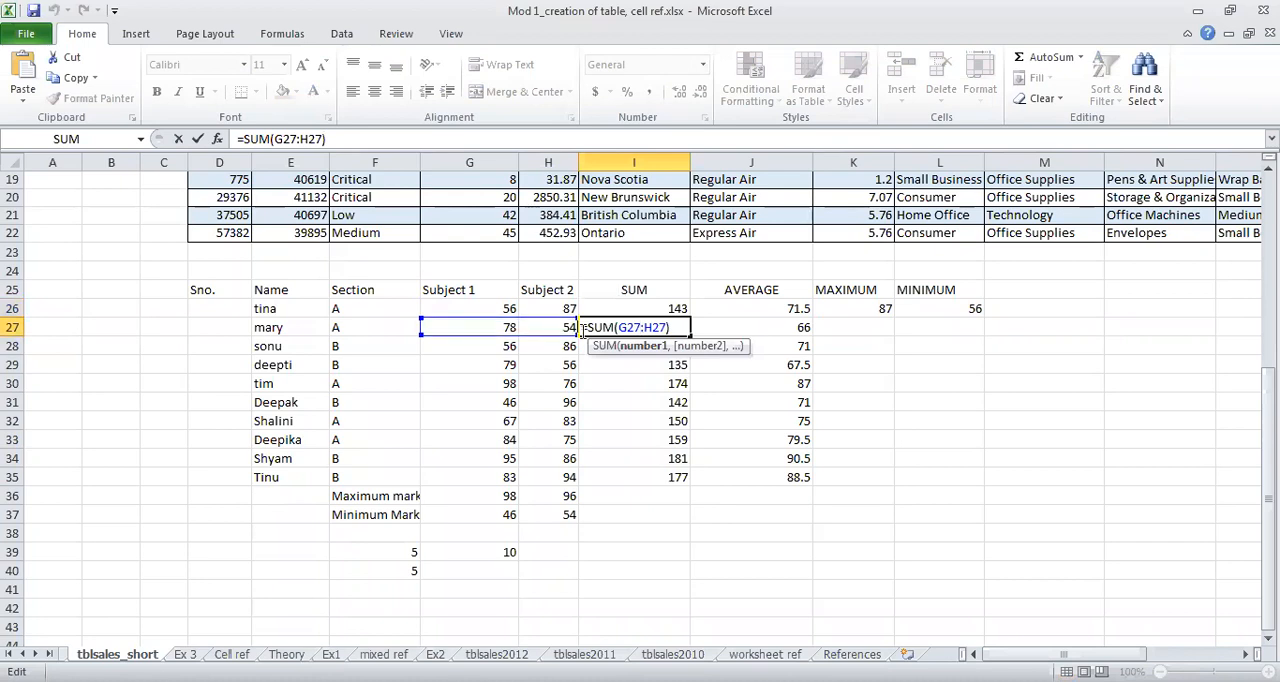
key("Escape")
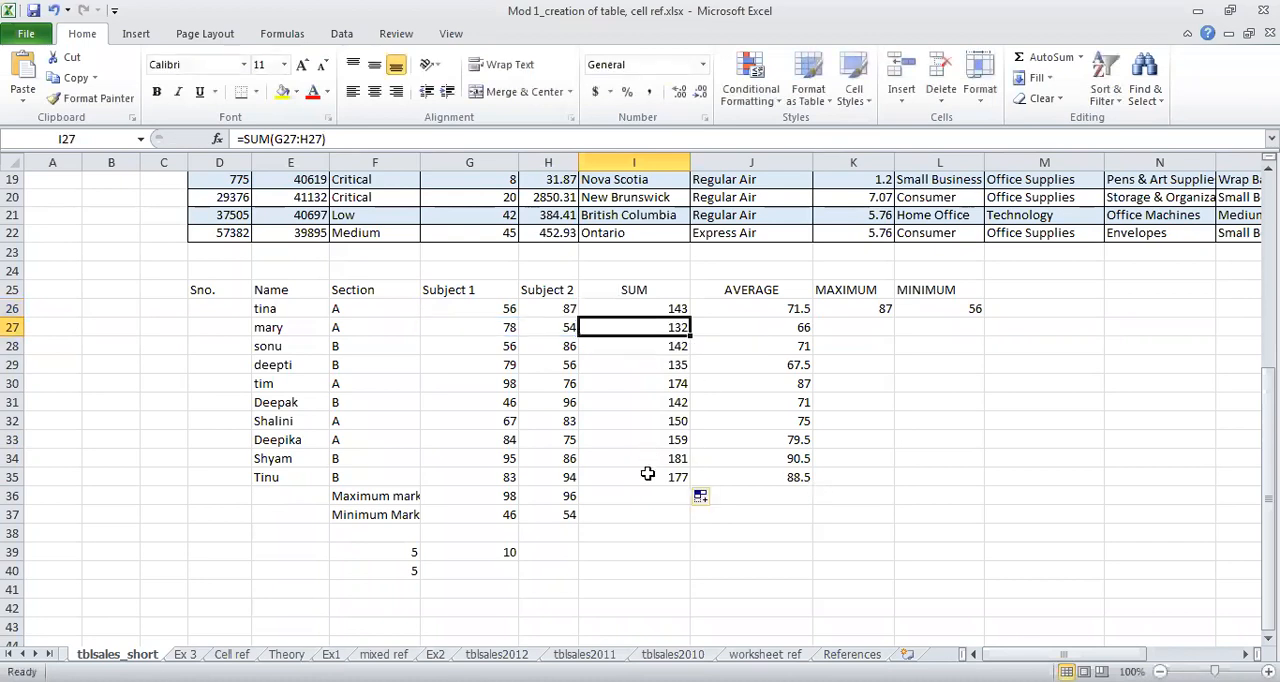
double_click(650, 477)
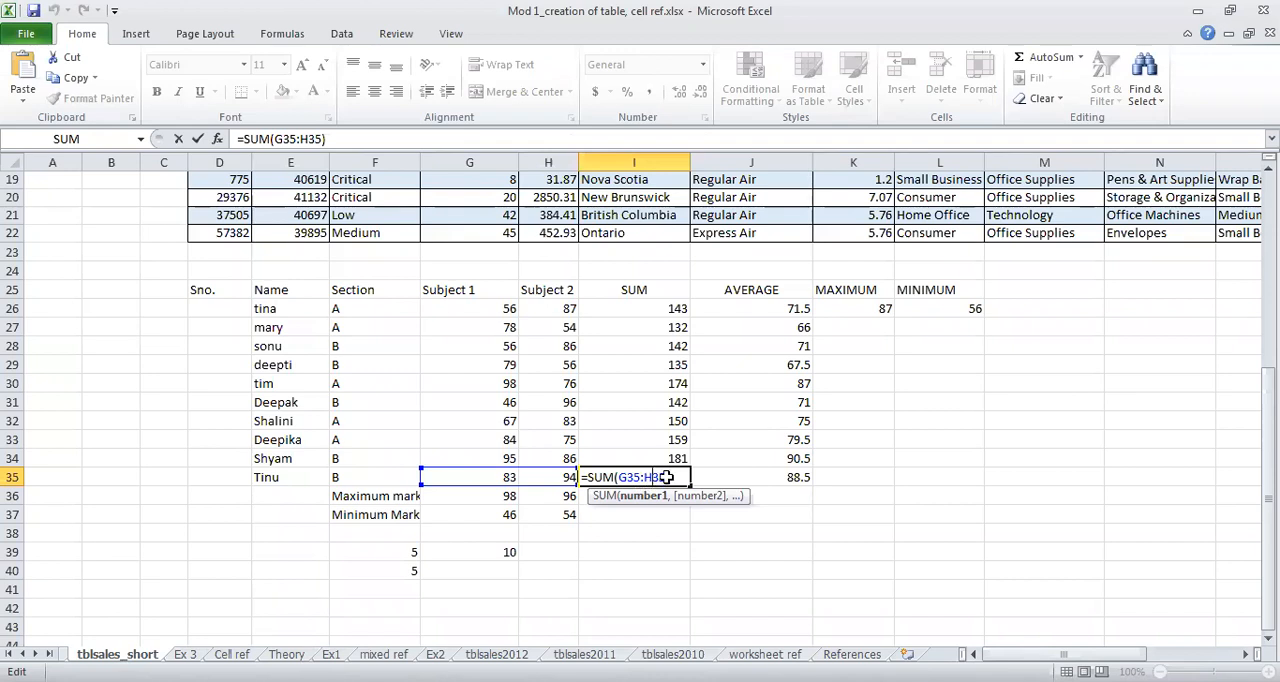
key("Escape")
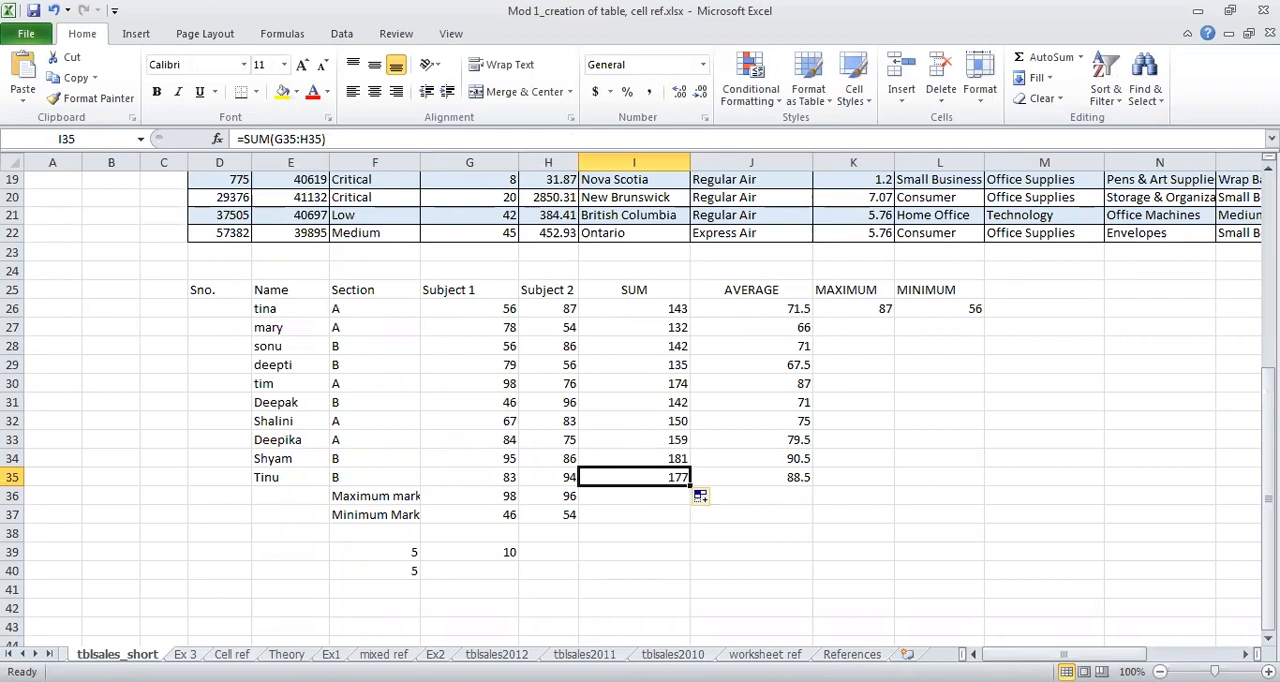
Step: On the Cell ref sheet, clear the Sales values in E7:E12 and the Tax values in F7:F12
left_click(232, 654)
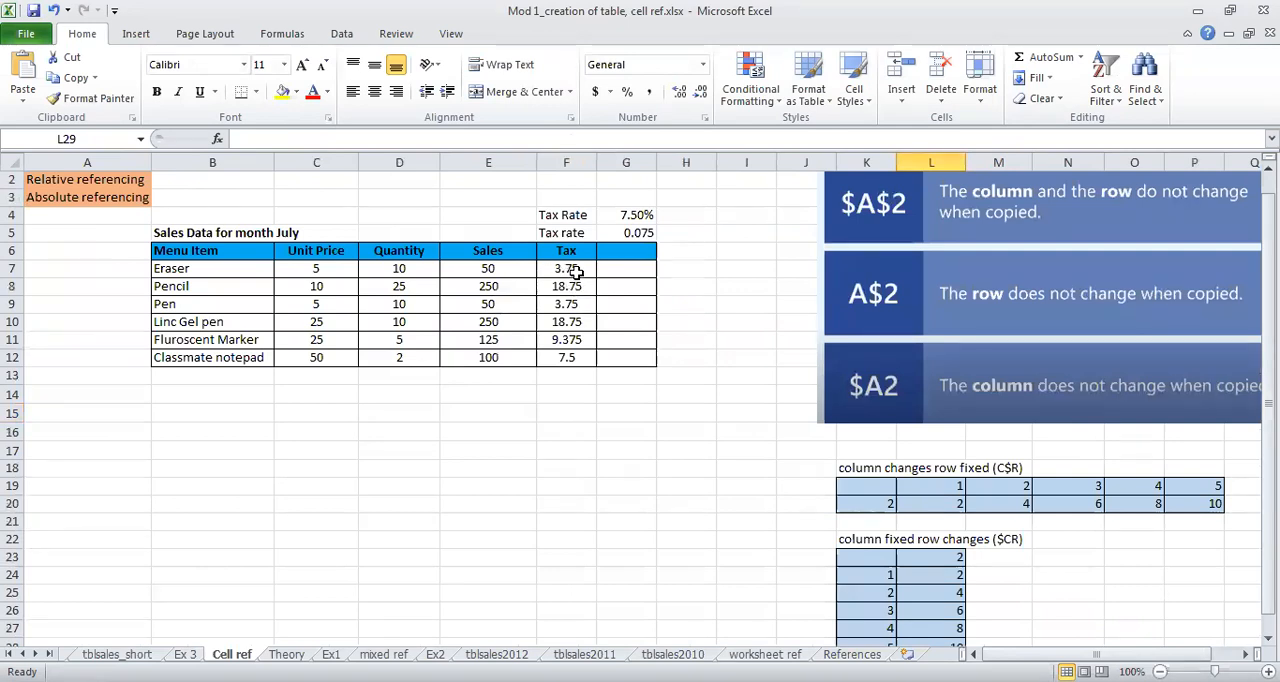
left_click(576, 270)
left_click_drag(576, 270, 566, 357)
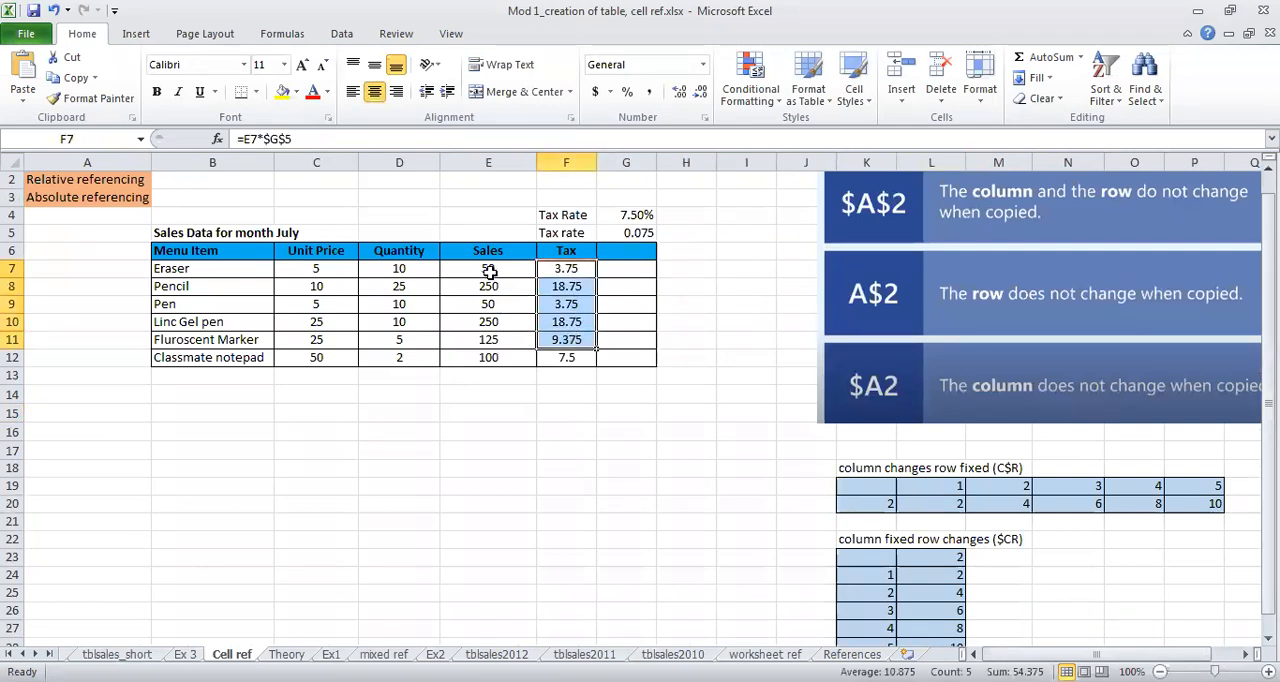
left_click_drag(488, 270, 497, 354)
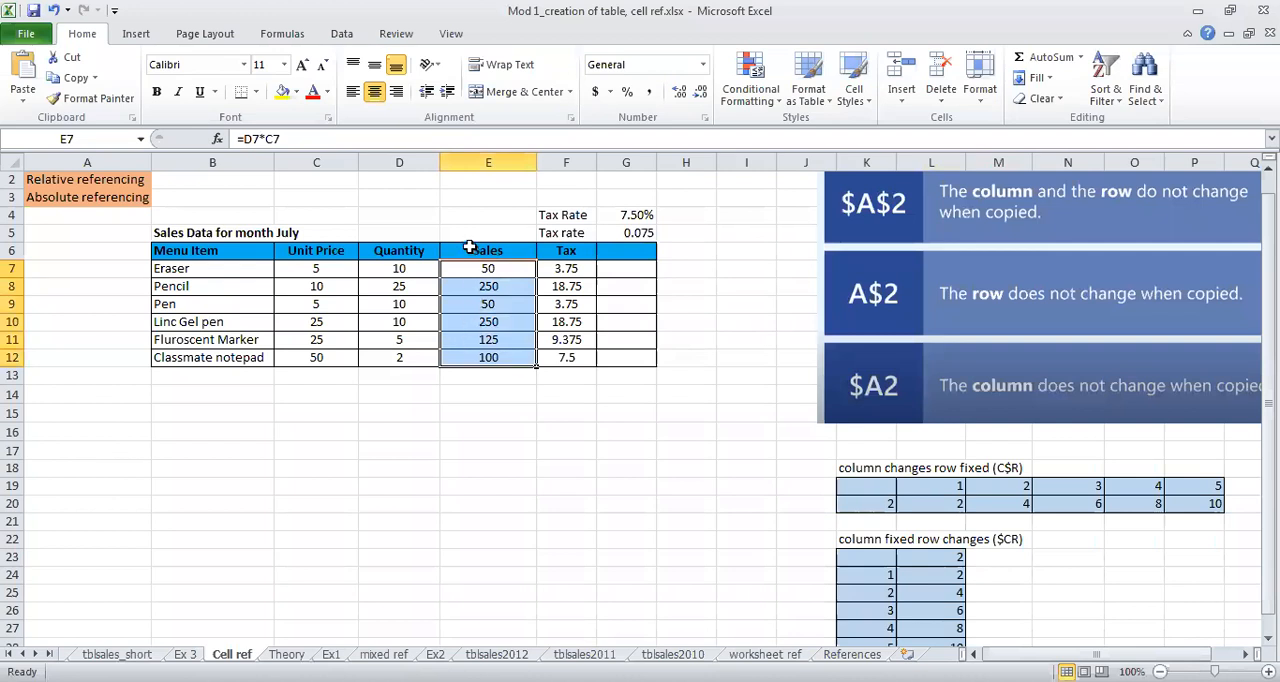
key("Delete")
left_click(566, 268)
left_click_drag(575, 322, 590, 360)
key("Delete")
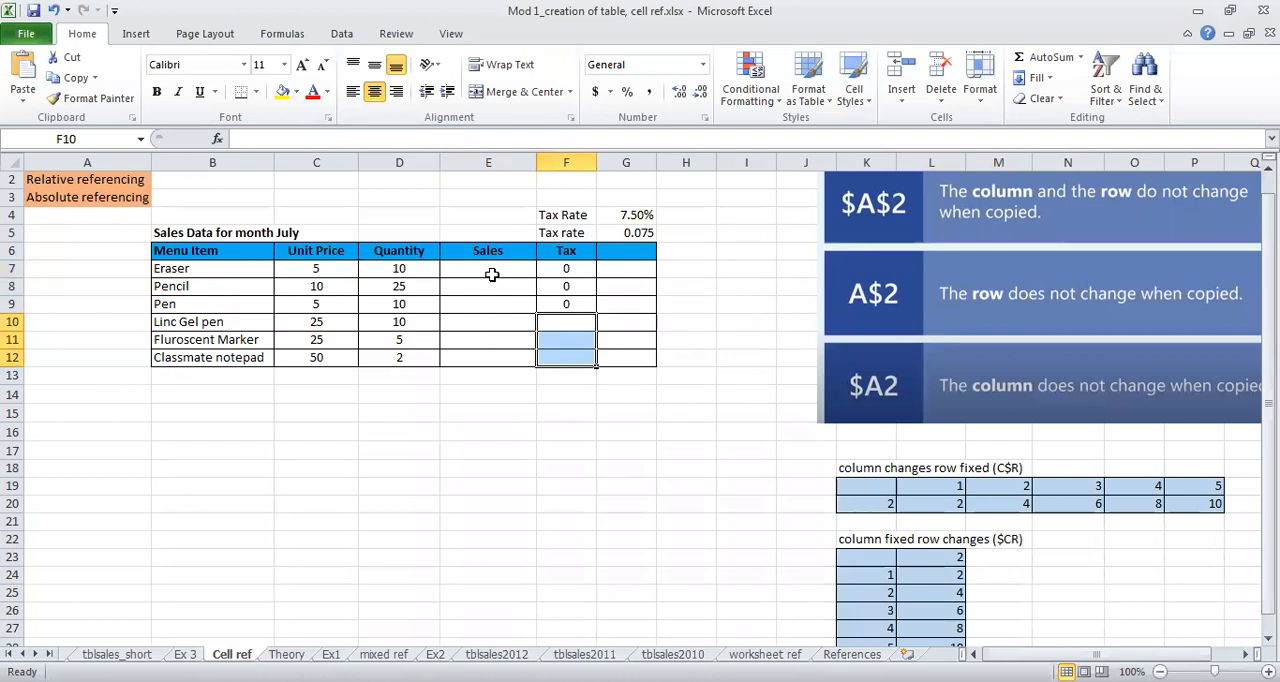
left_click_drag(566, 271, 567, 304)
key("Delete")
Step: Enter =C7*D7 in E7 to calculate the Eraser sales from unit price and quantity
left_click(456, 271)
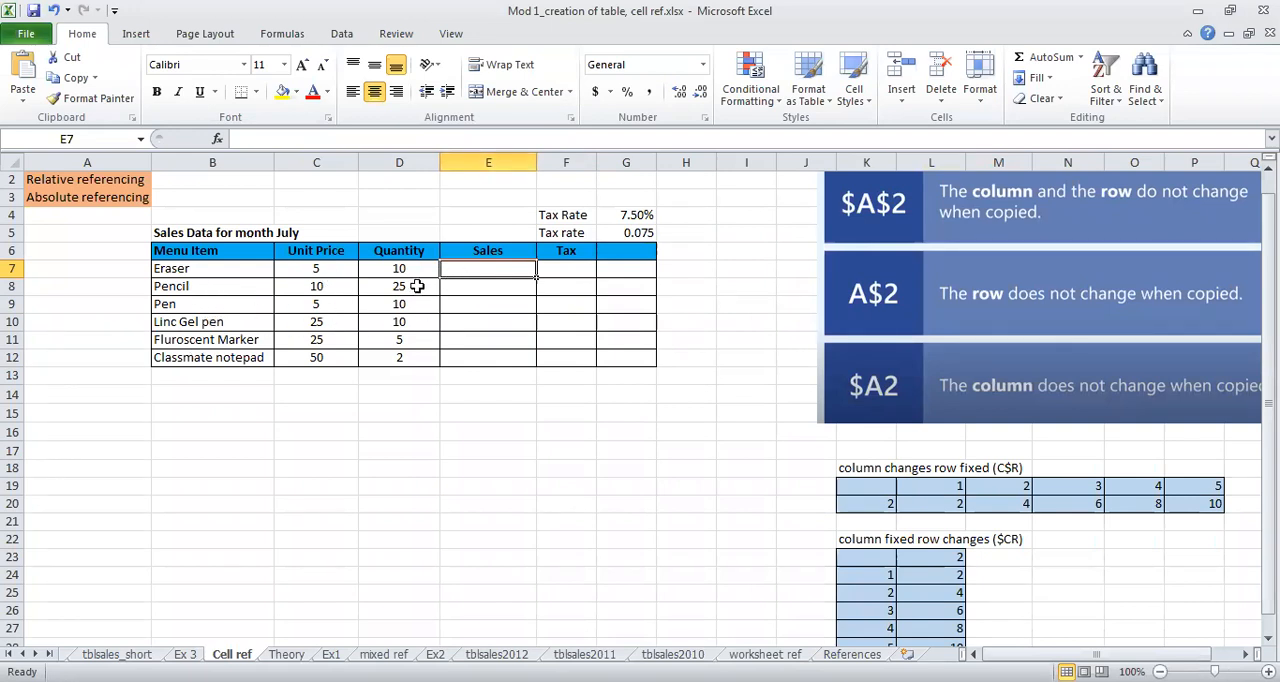
double_click(488, 268)
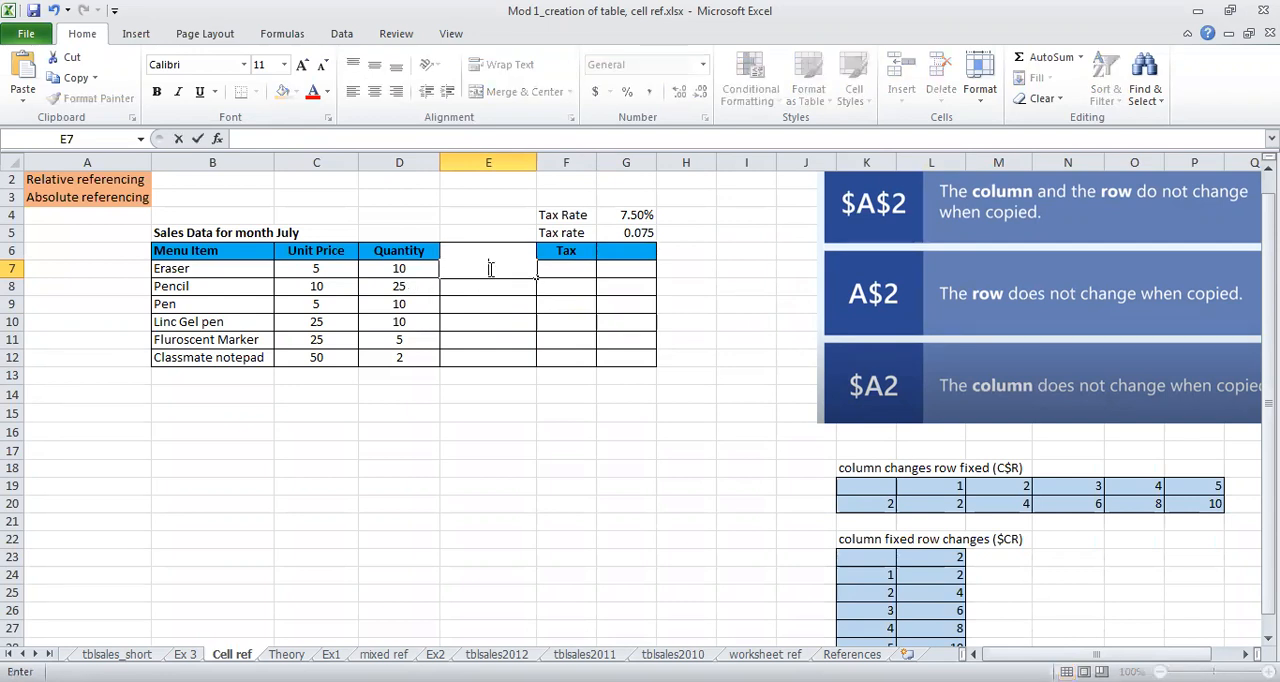
type("=")
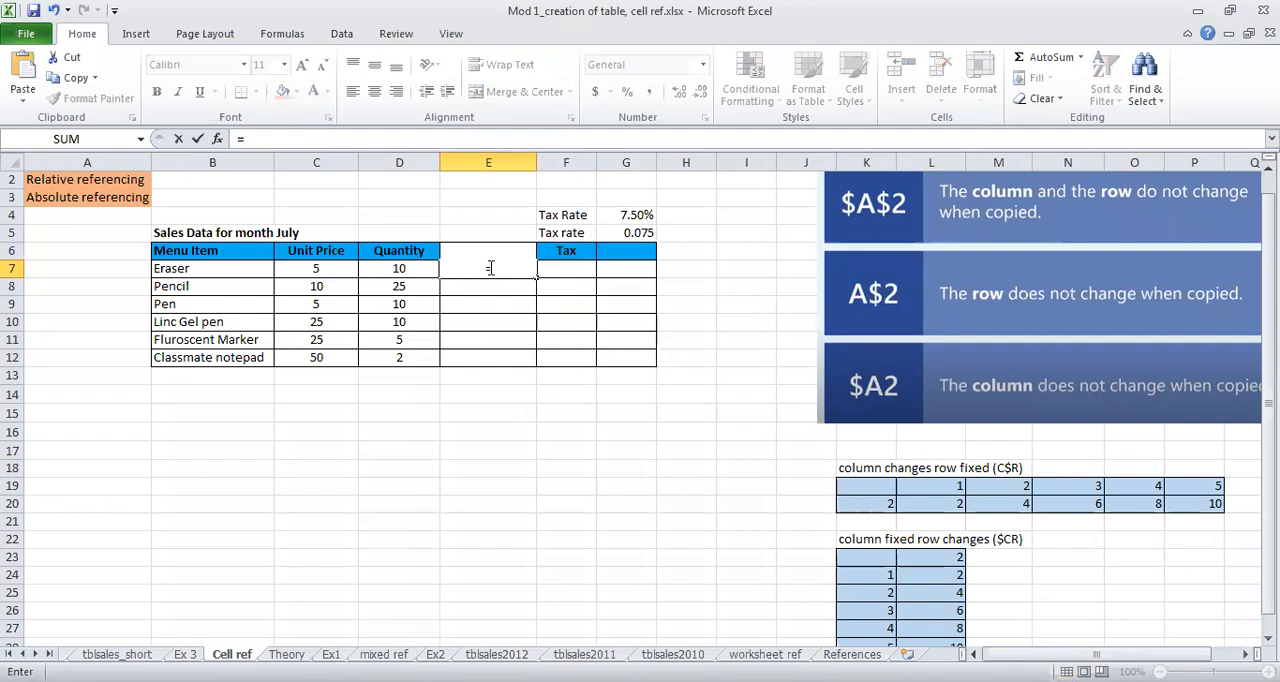
left_click(335, 270)
type("*")
left_click(413, 266)
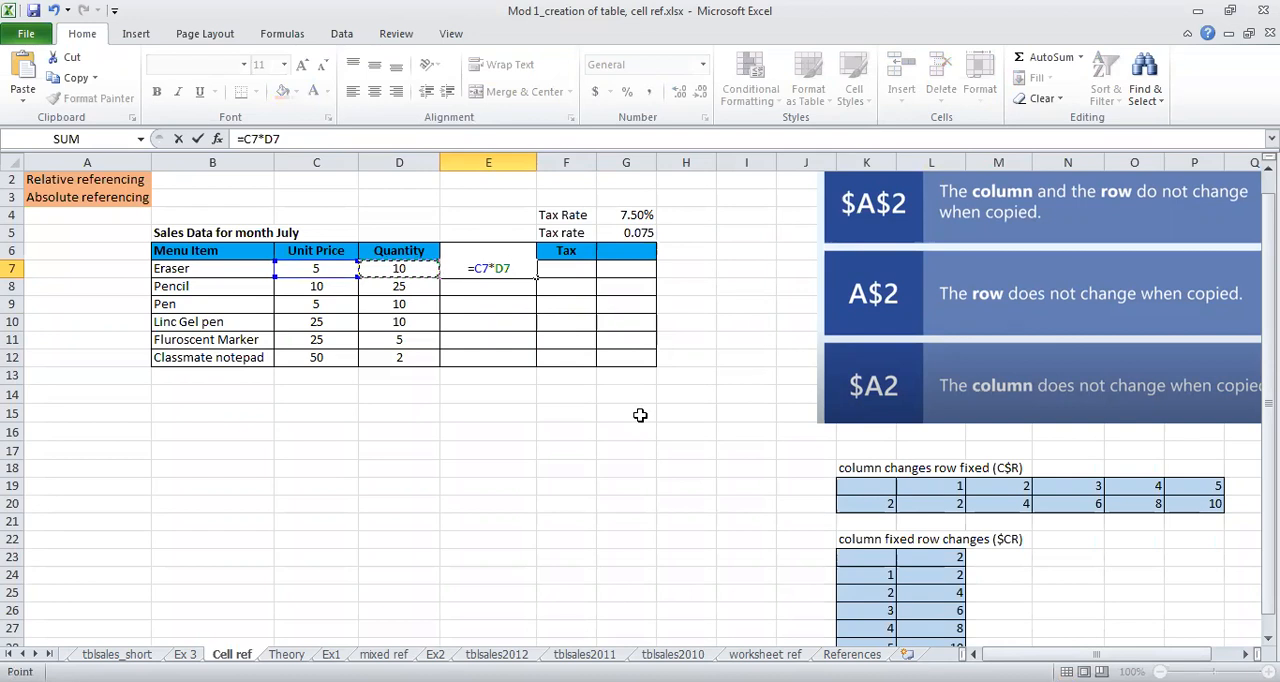
key("Return")
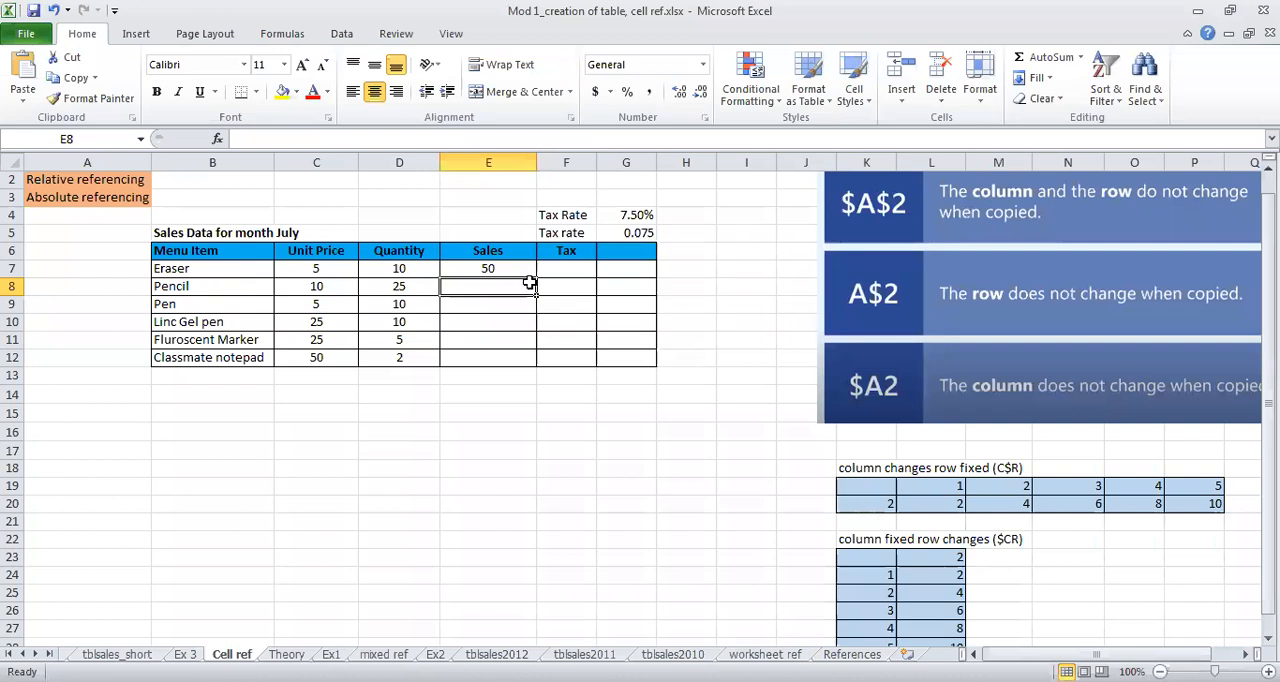
Step: Fill the E7 sales formula down to E12 and check the cell references in E7
left_click(489, 266)
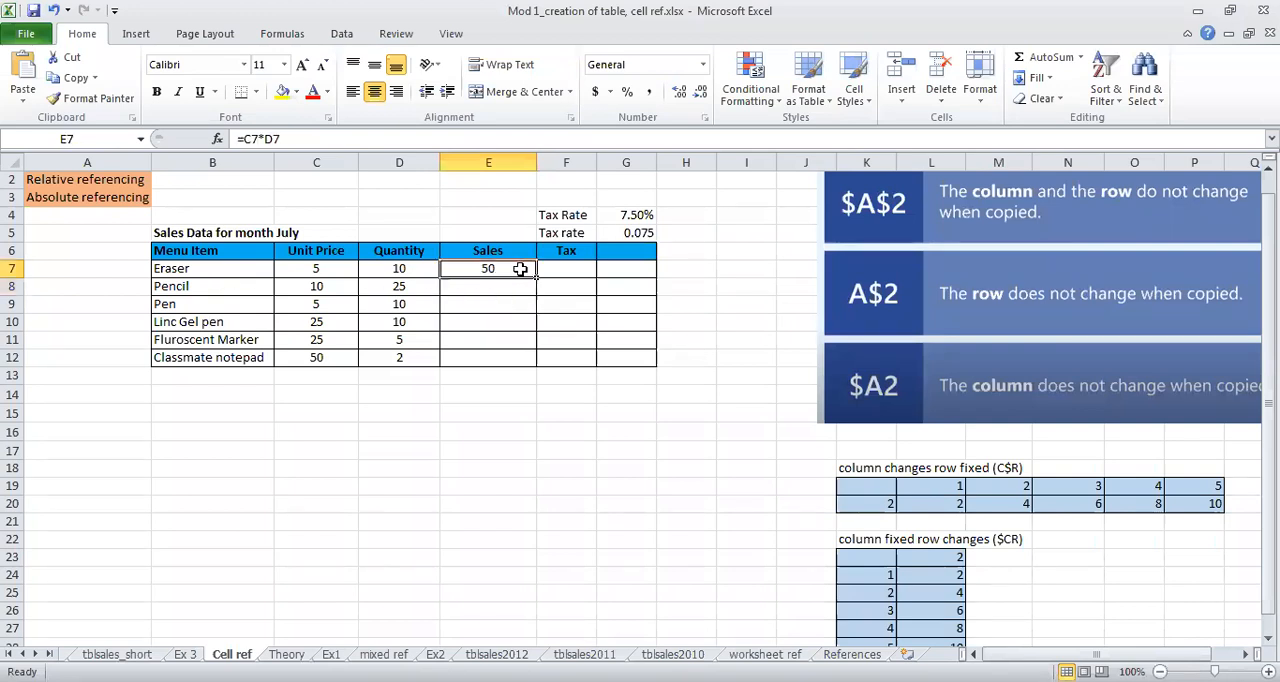
left_click_drag(536, 277, 536, 364)
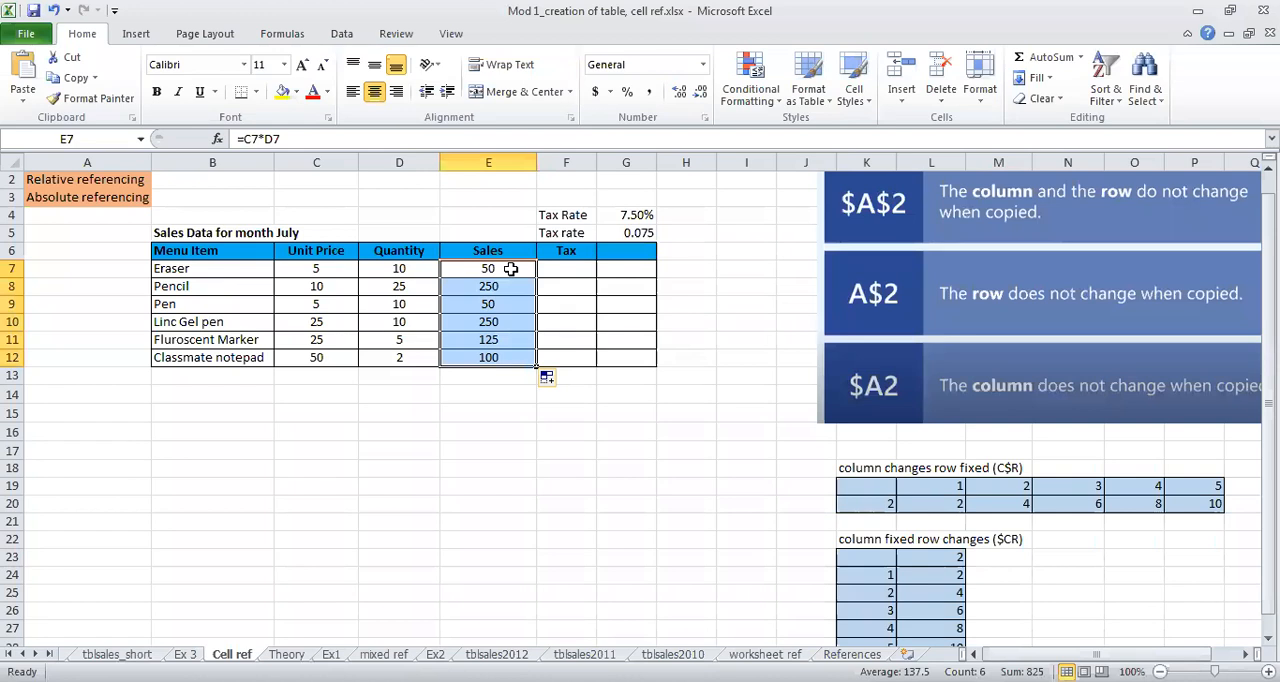
left_click(510, 268)
double_click(503, 268)
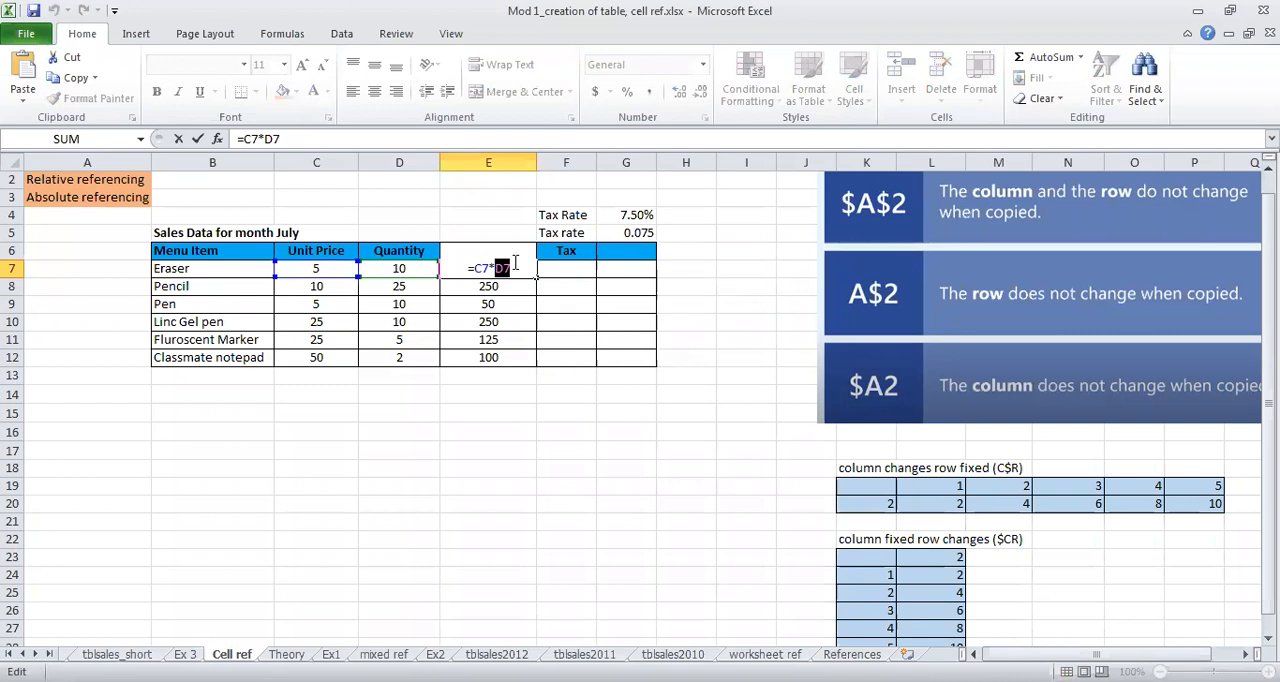
key("ctrl+Return")
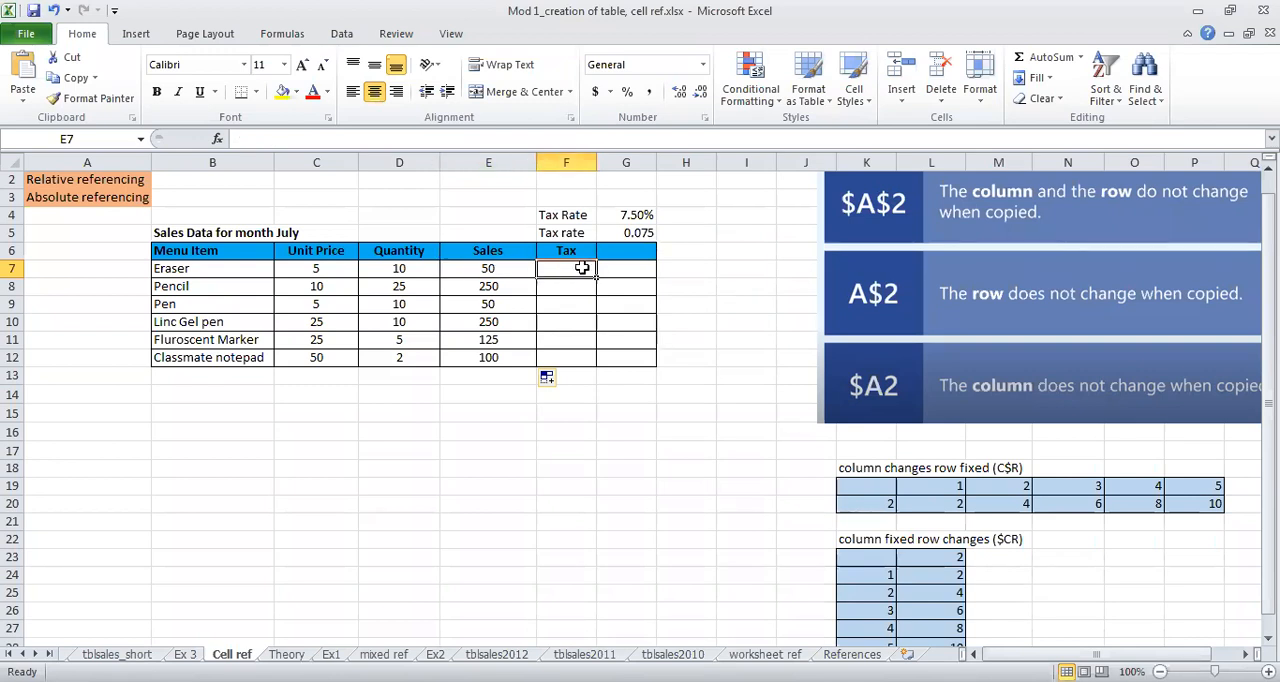
Step: Enter =E7*G4 in F7 to calculate the Eraser tax from its sales and the percentage tax rate
double_click(582, 268)
left_click(570, 303)
left_click(567, 273)
type("=")
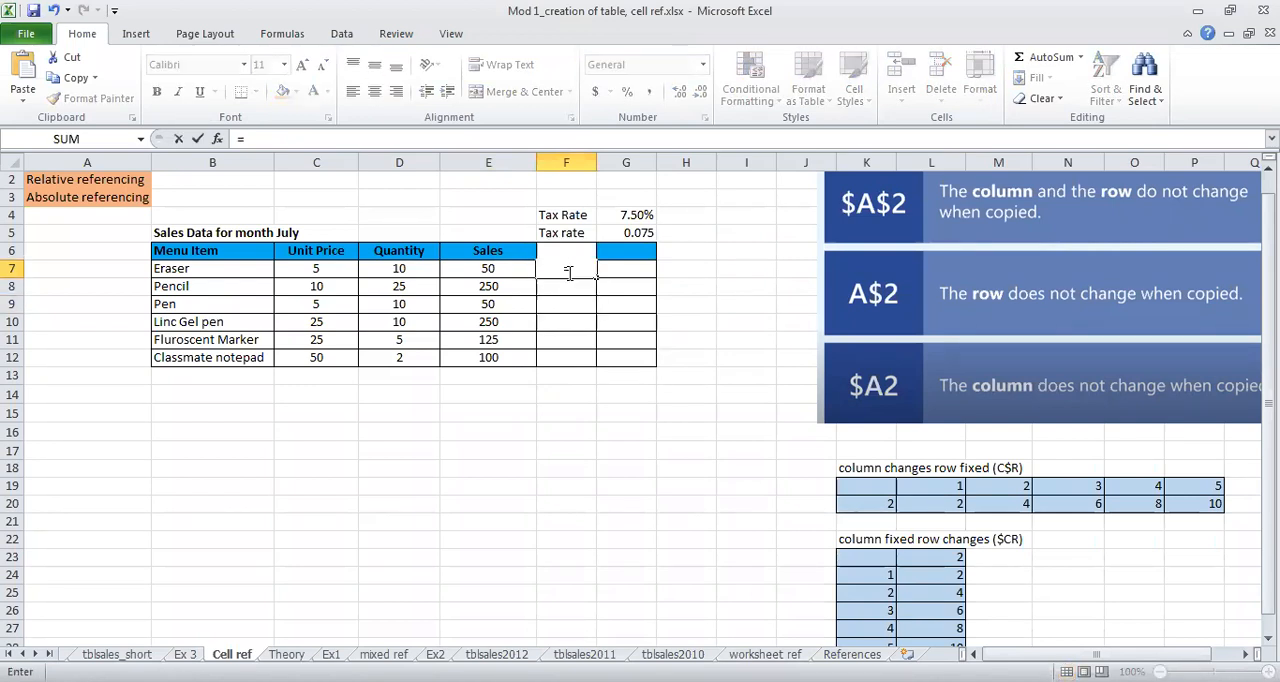
left_click(507, 268)
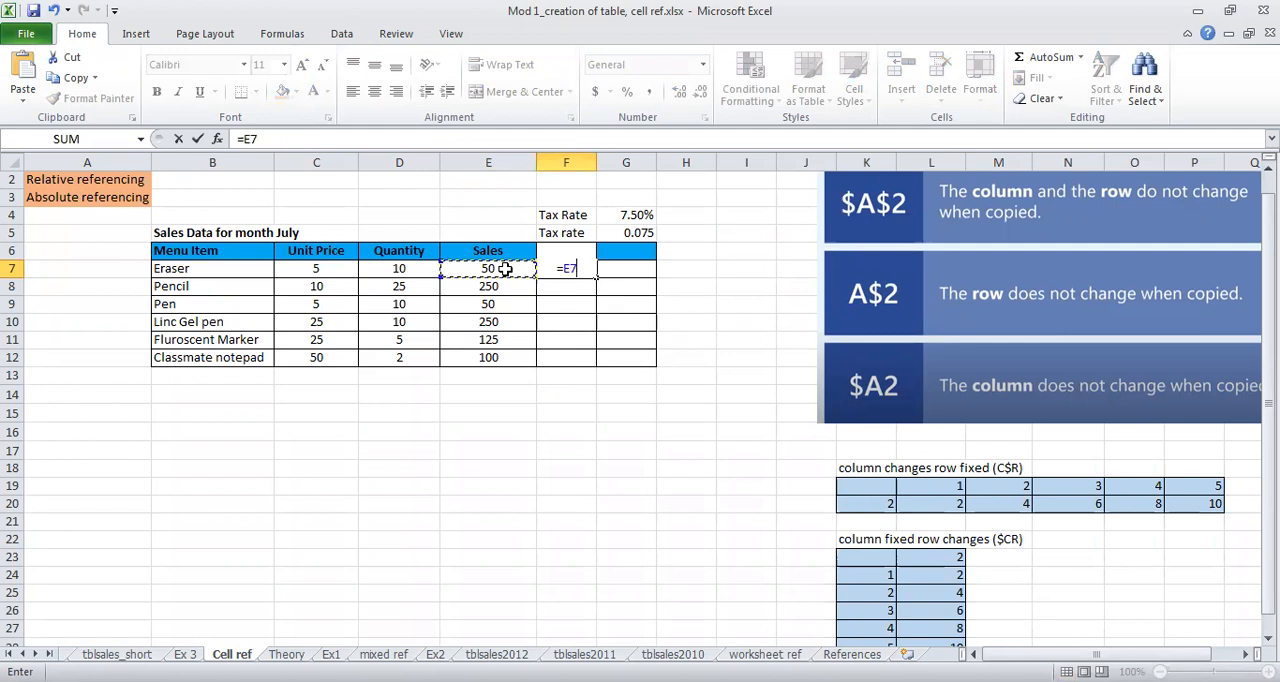
type("*")
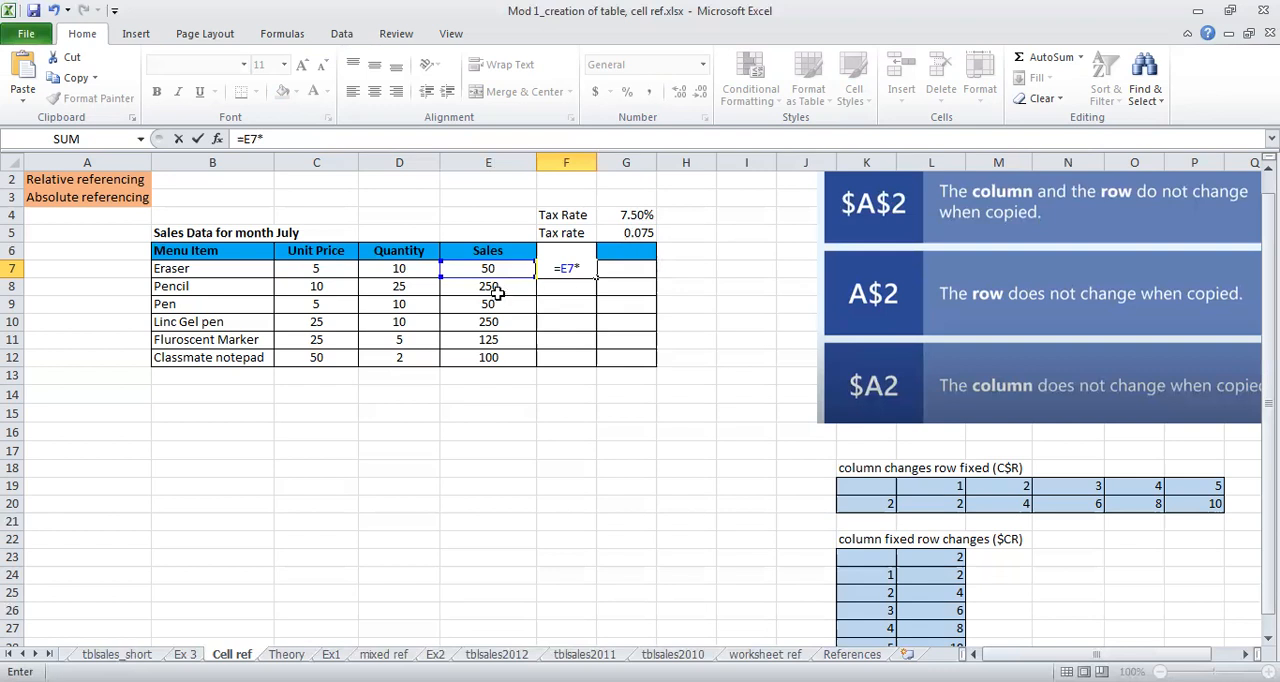
left_click(638, 218)
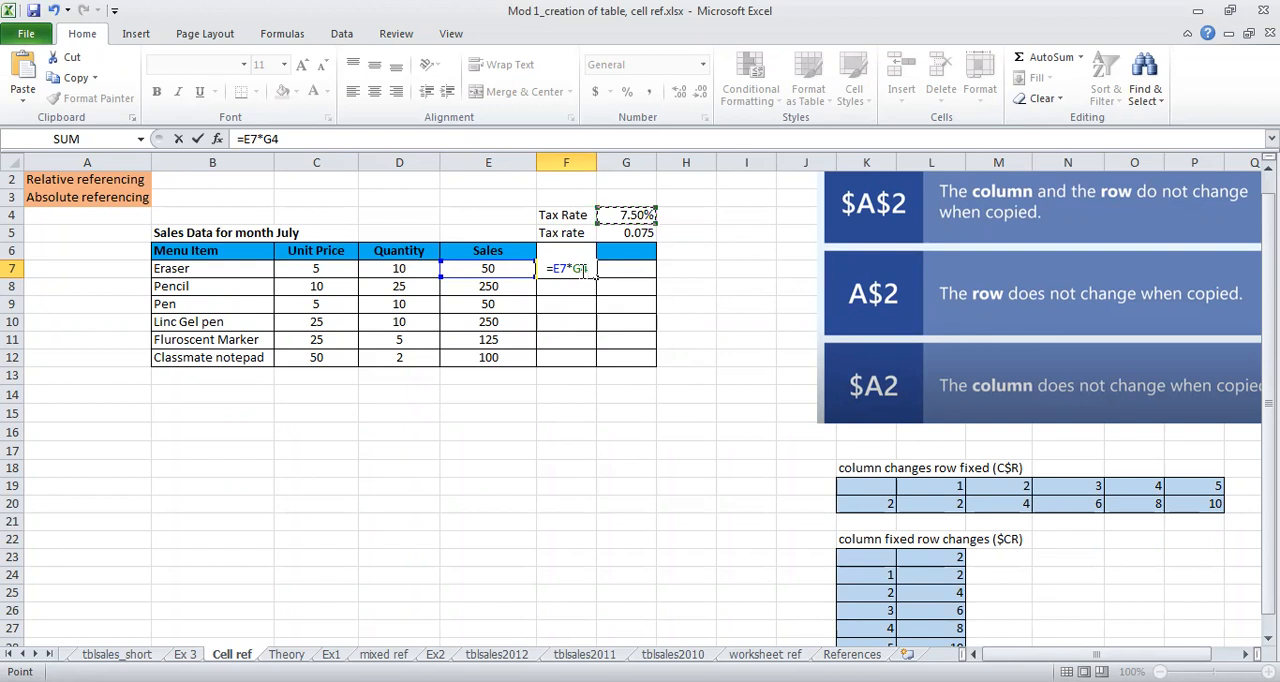
key("Return")
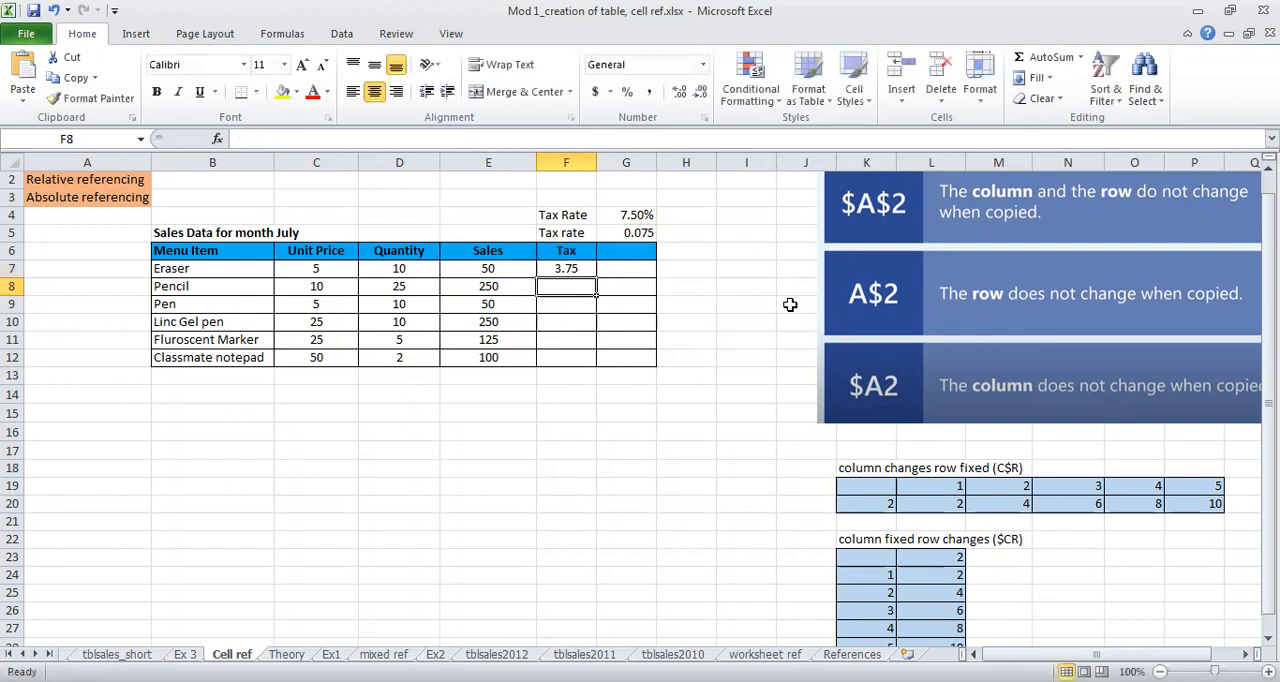
Step: Rebuild the F7 tax formula as =E7*G4, multiplying the Eraser sales by the percentage tax rate
left_click(587, 267)
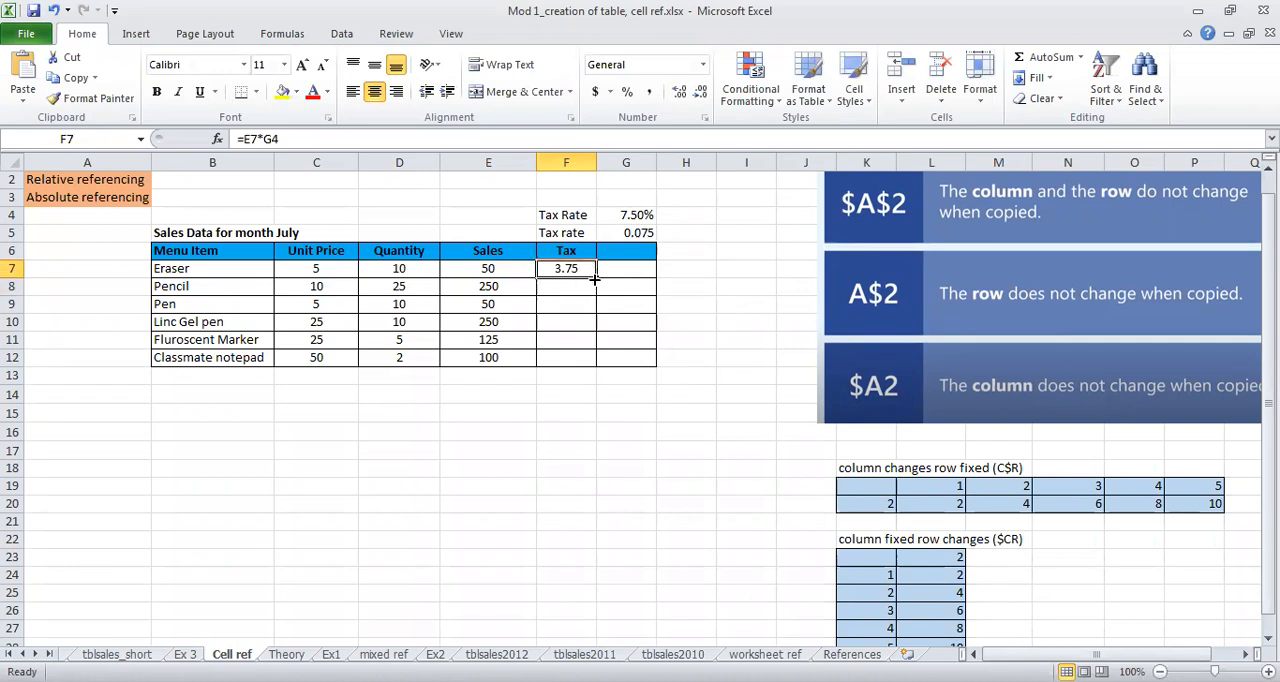
double_click(576, 268)
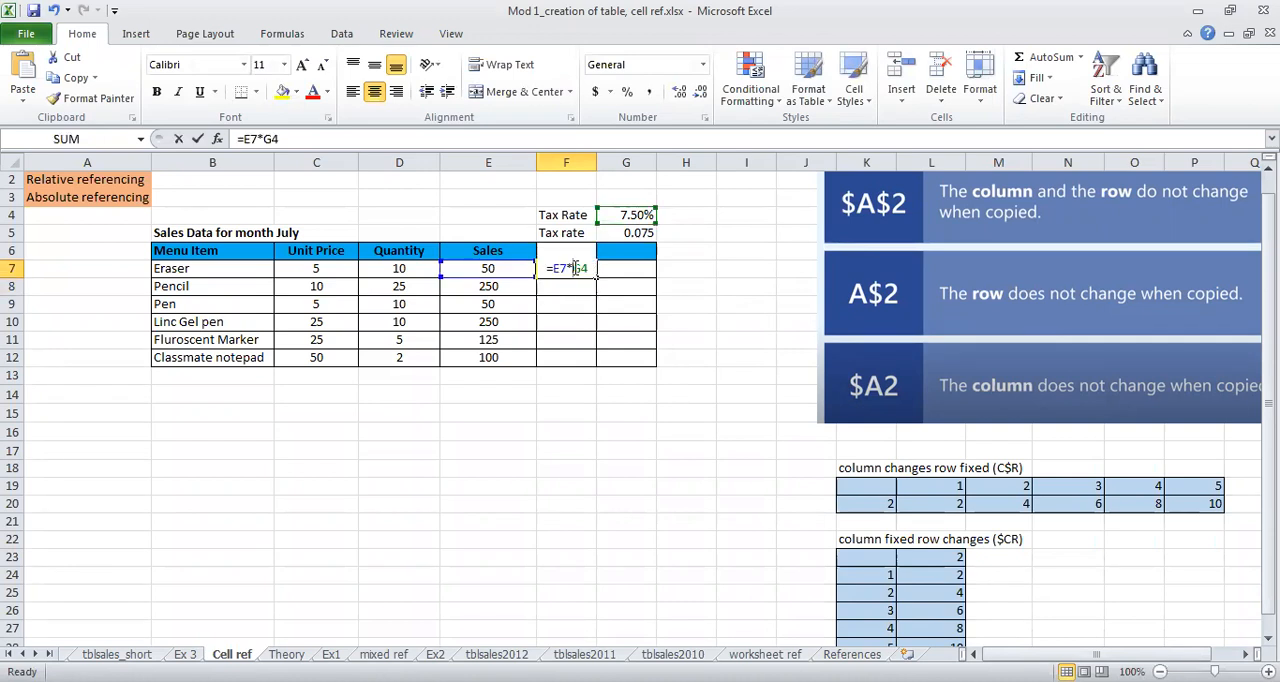
key("BackSpace")
key("BackSpace")
key("BackSpace")
key("BackSpace")
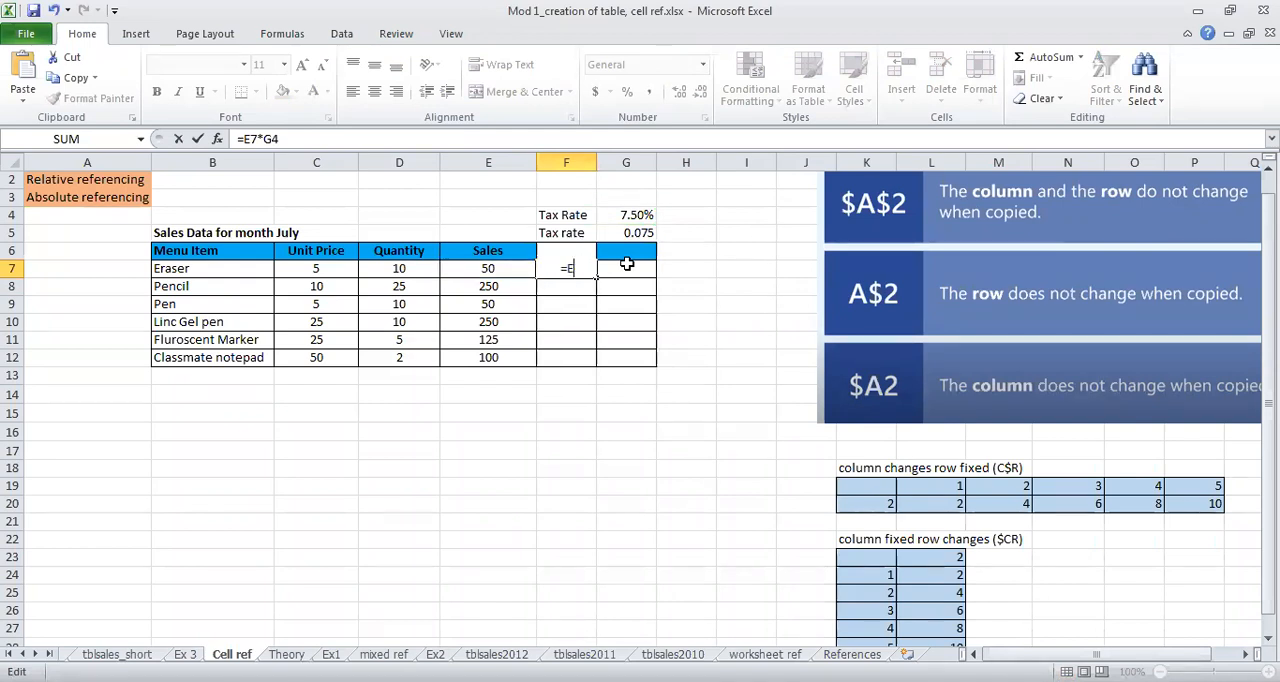
key("BackSpace")
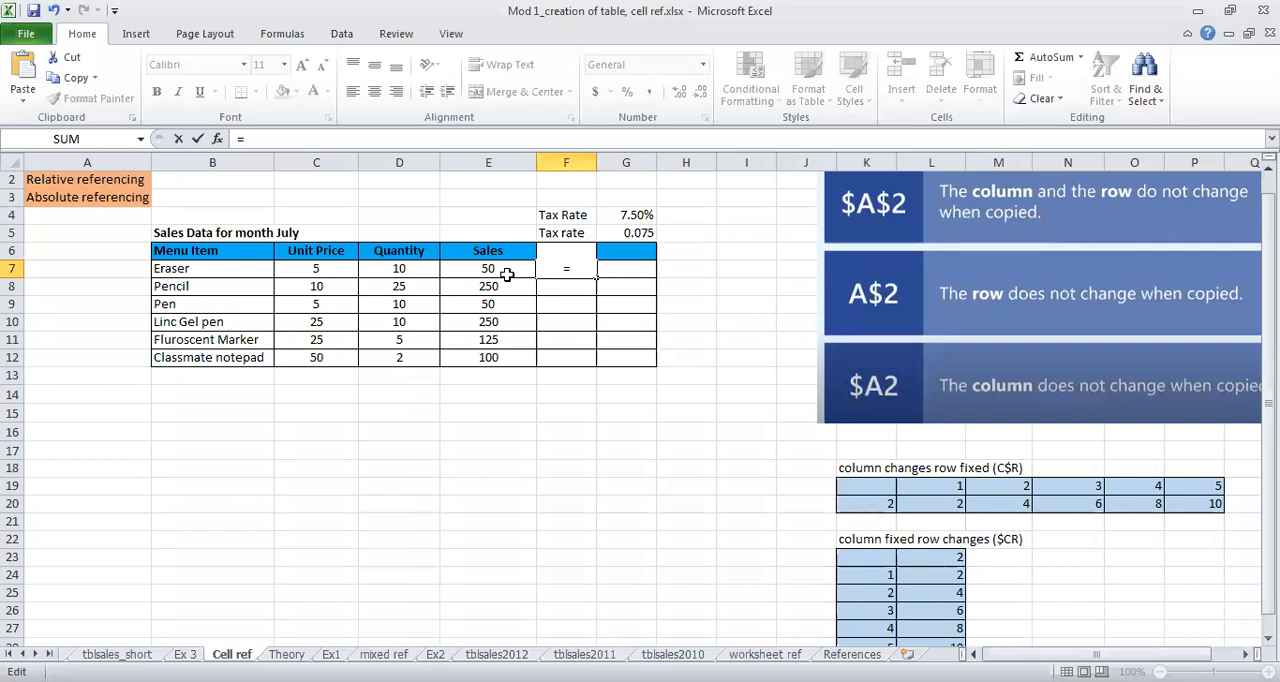
left_click(505, 272)
type("*")
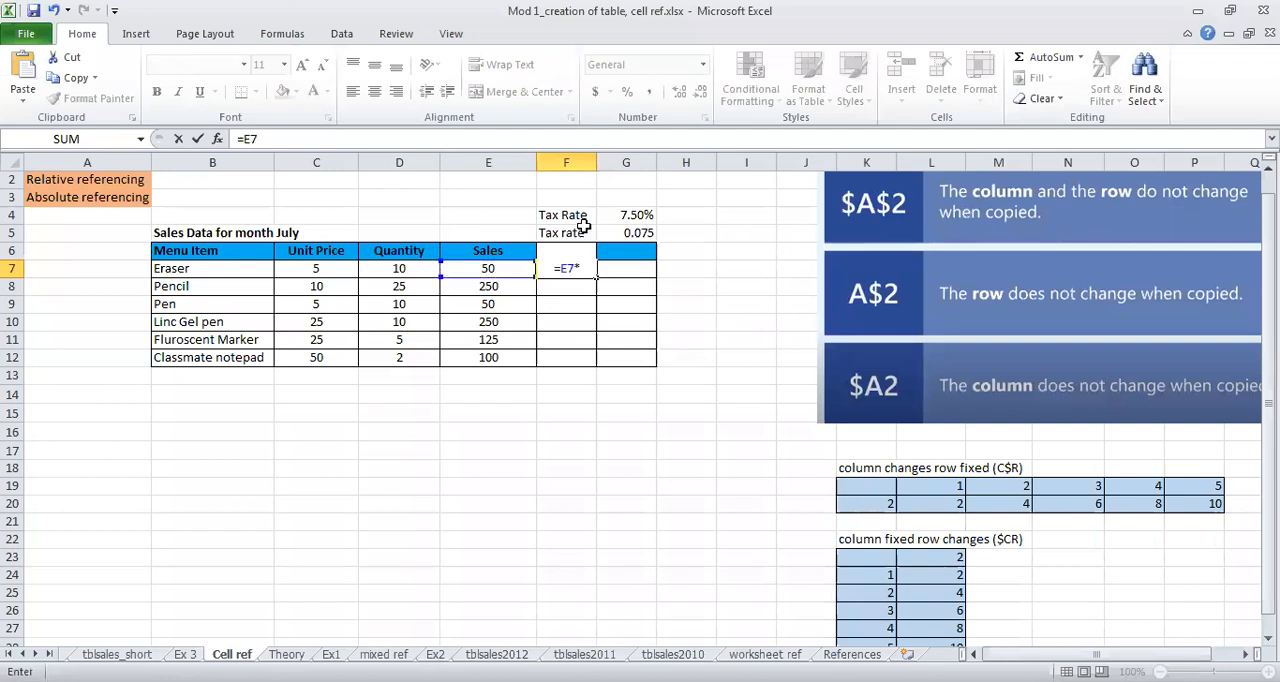
left_click(638, 218)
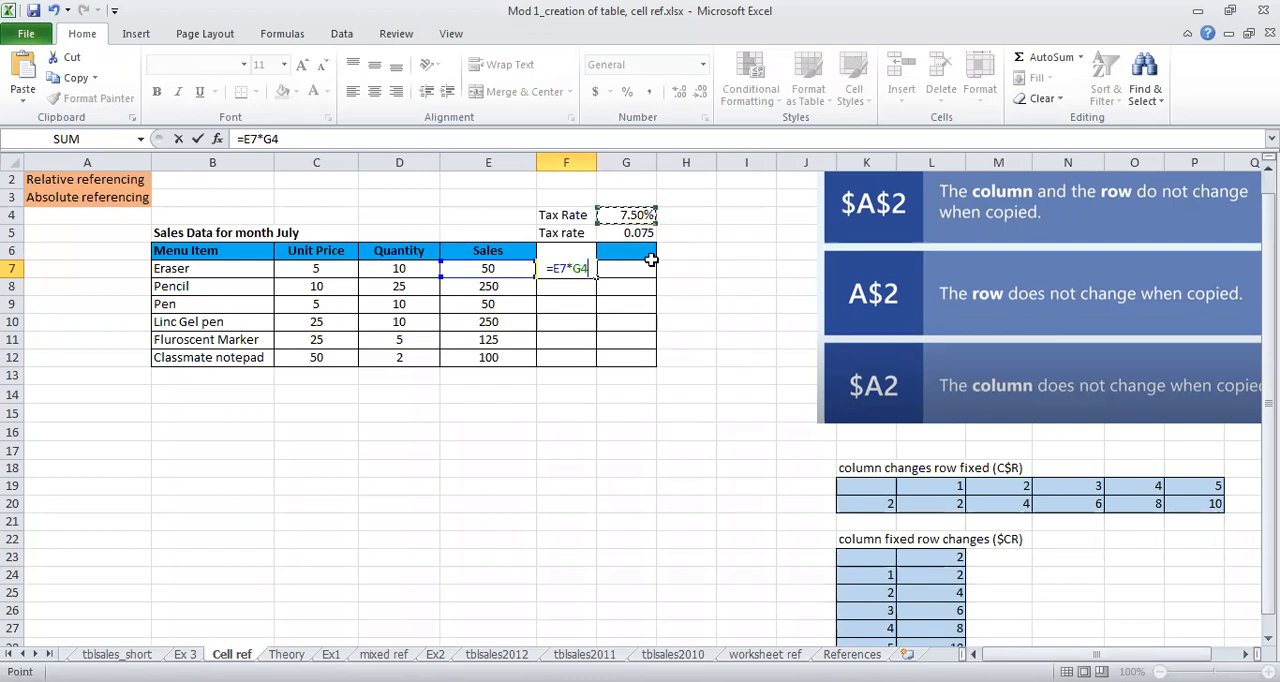
key("Return")
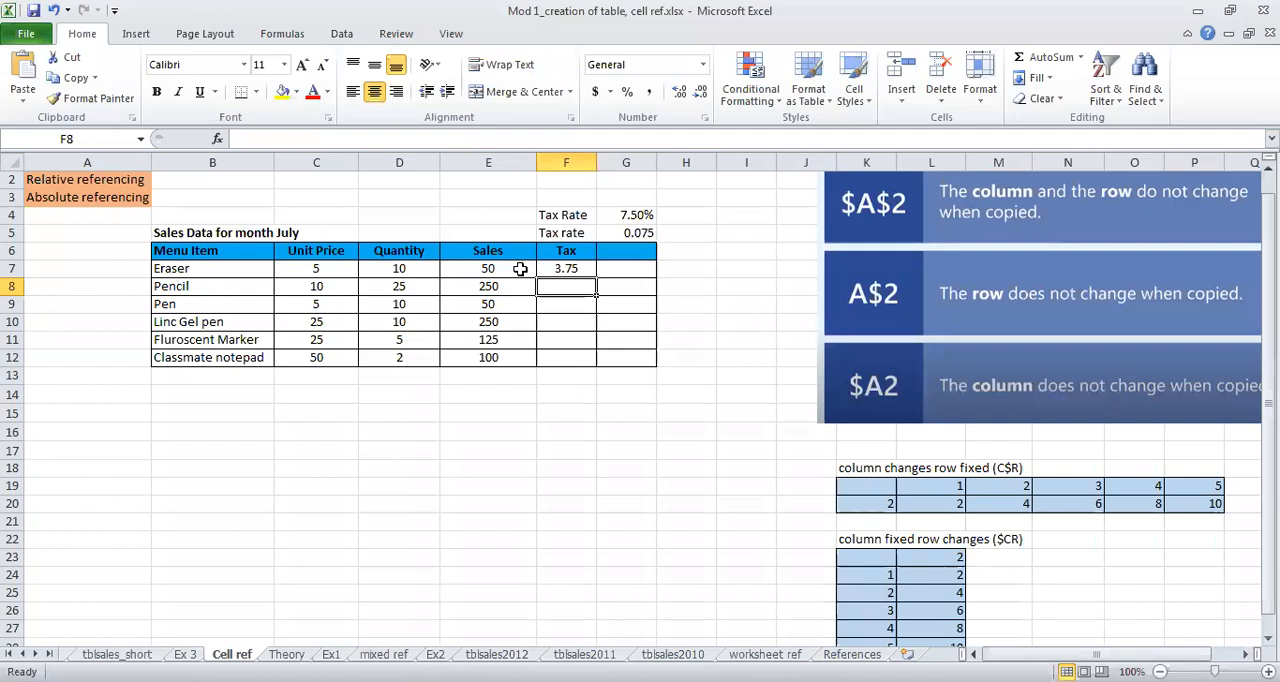
Step: Fill the F7 tax formula down to F8 and inspect the cell references in both cells
left_click(563, 267)
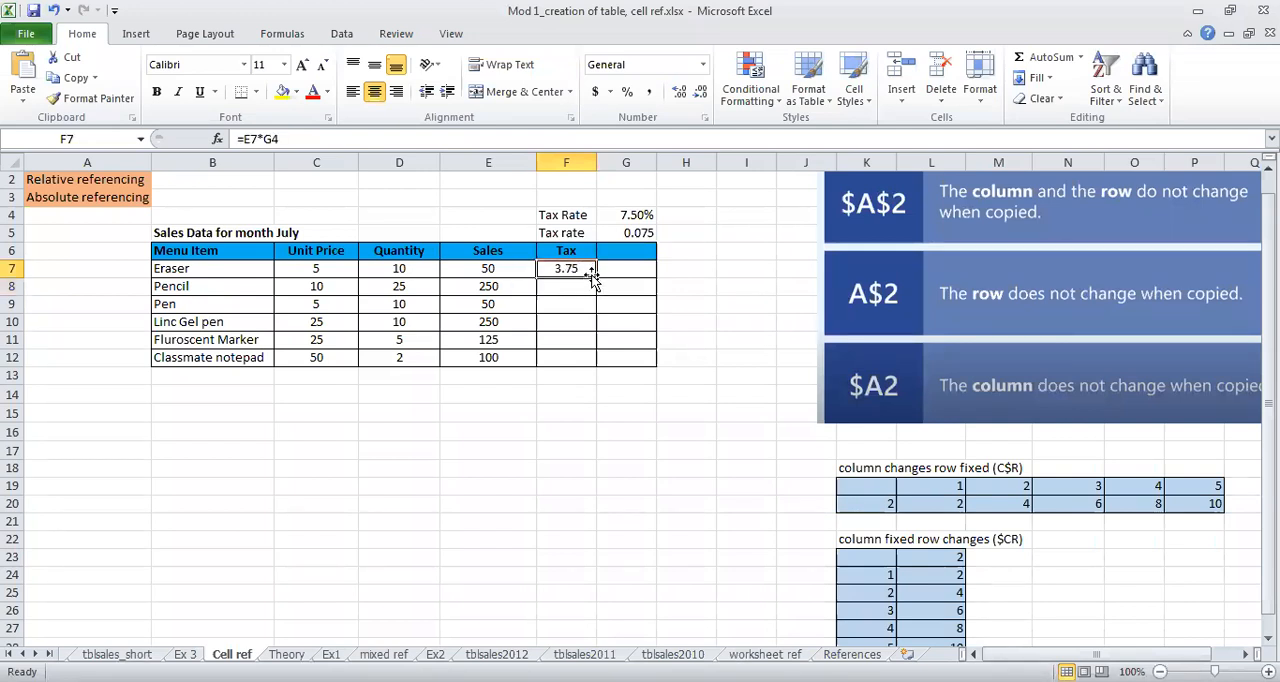
left_click_drag(594, 276, 592, 292)
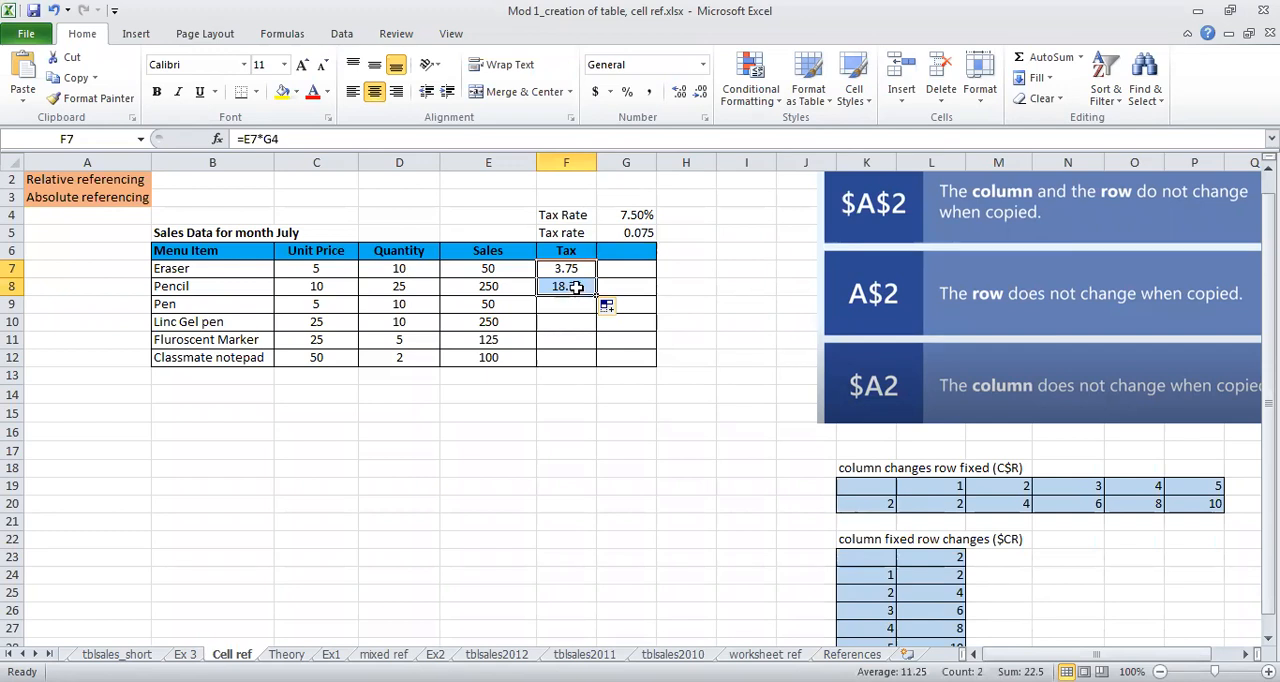
double_click(576, 287)
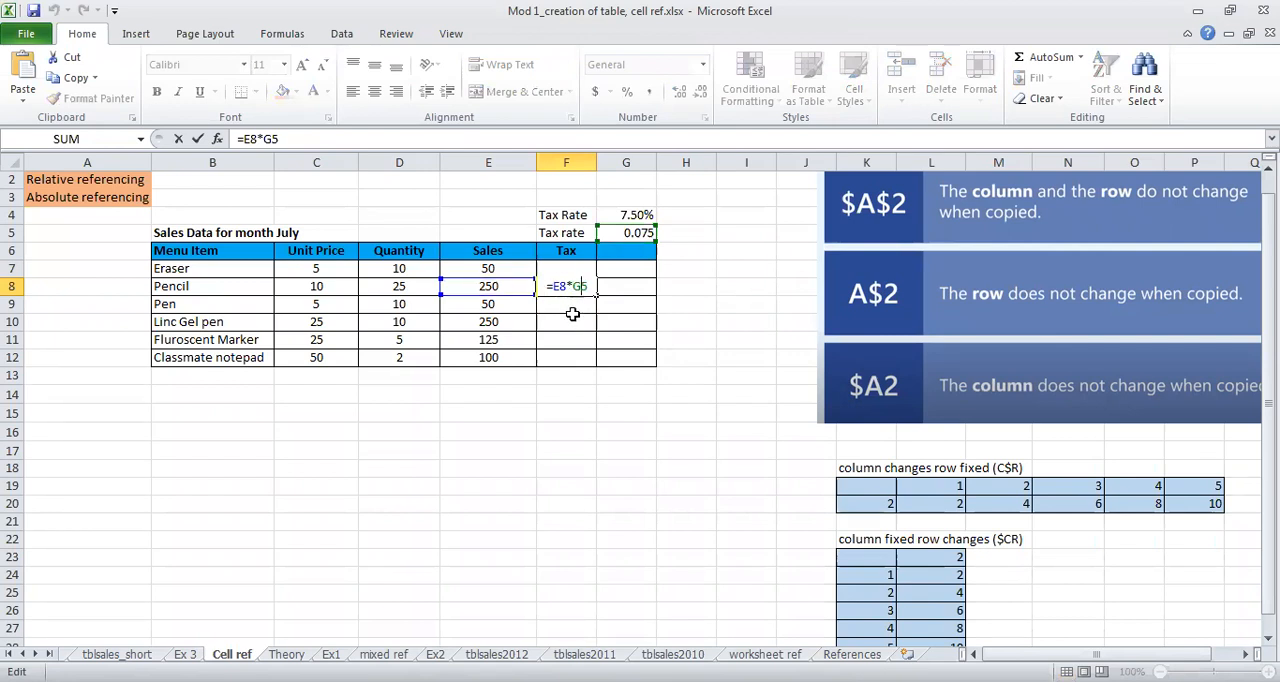
key("Escape")
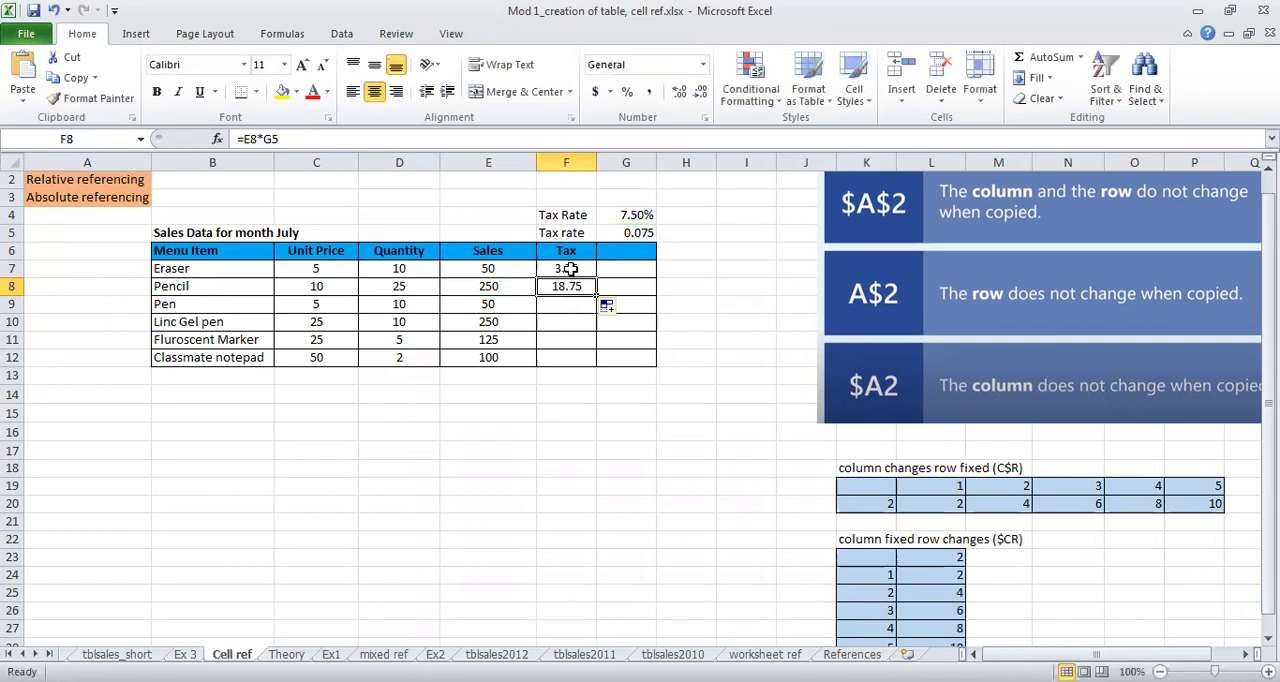
double_click(572, 270)
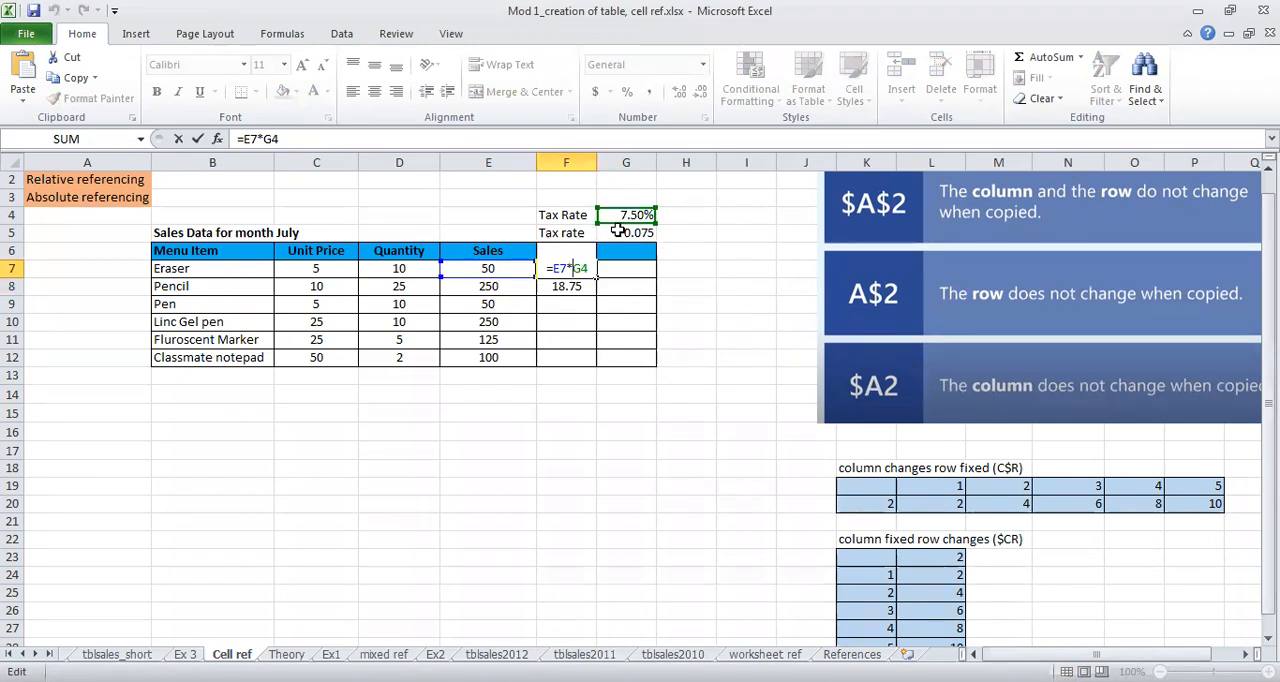
key("Return")
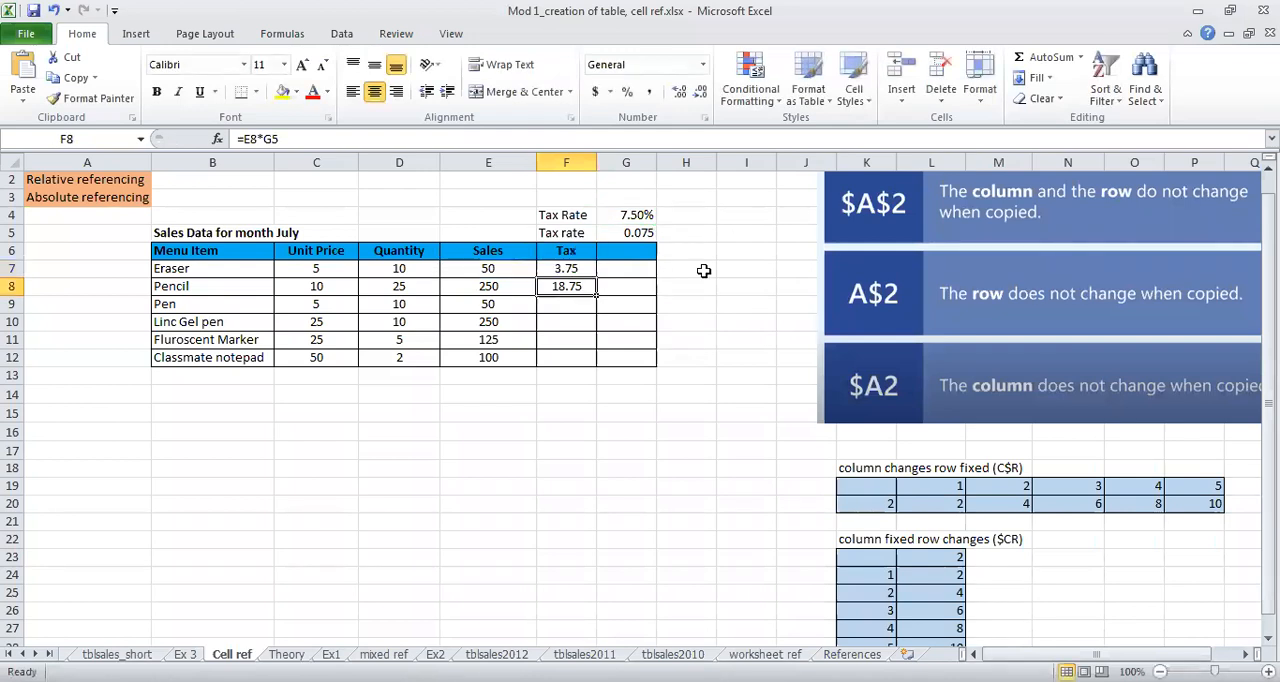
Step: Re-enter the tax rate reference in F8 so the Pencil formula reads =E8*G5
left_click(590, 269)
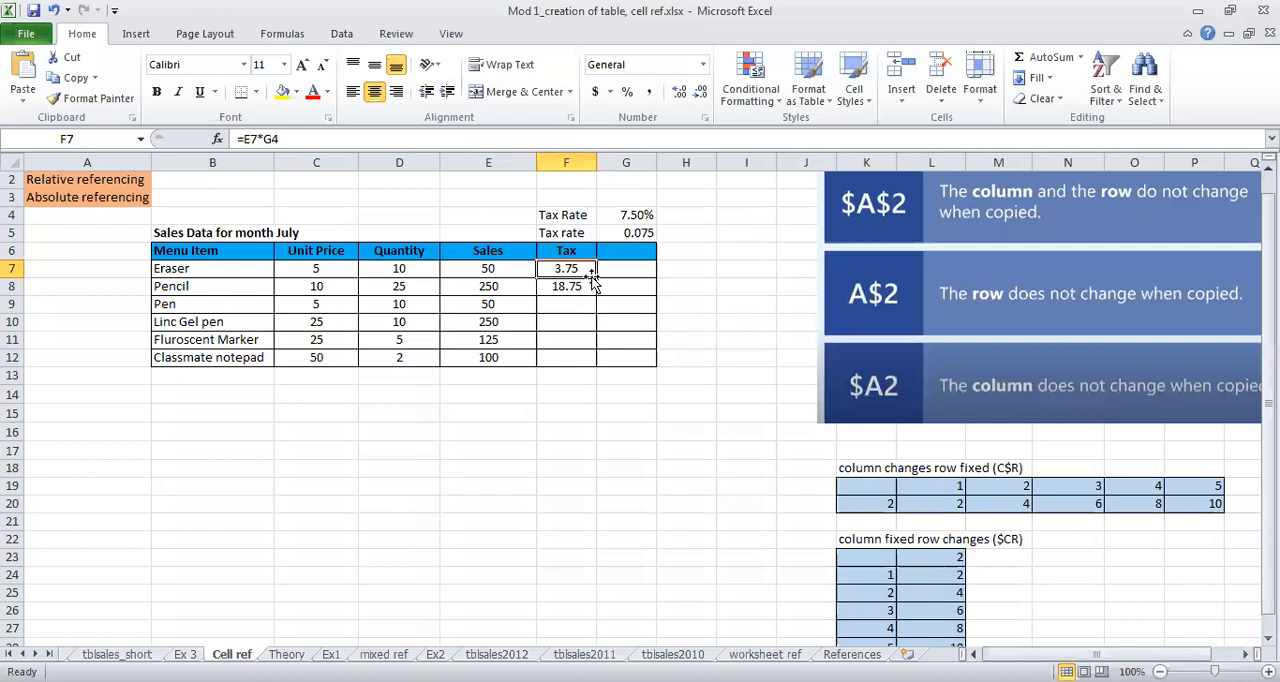
left_click(588, 288)
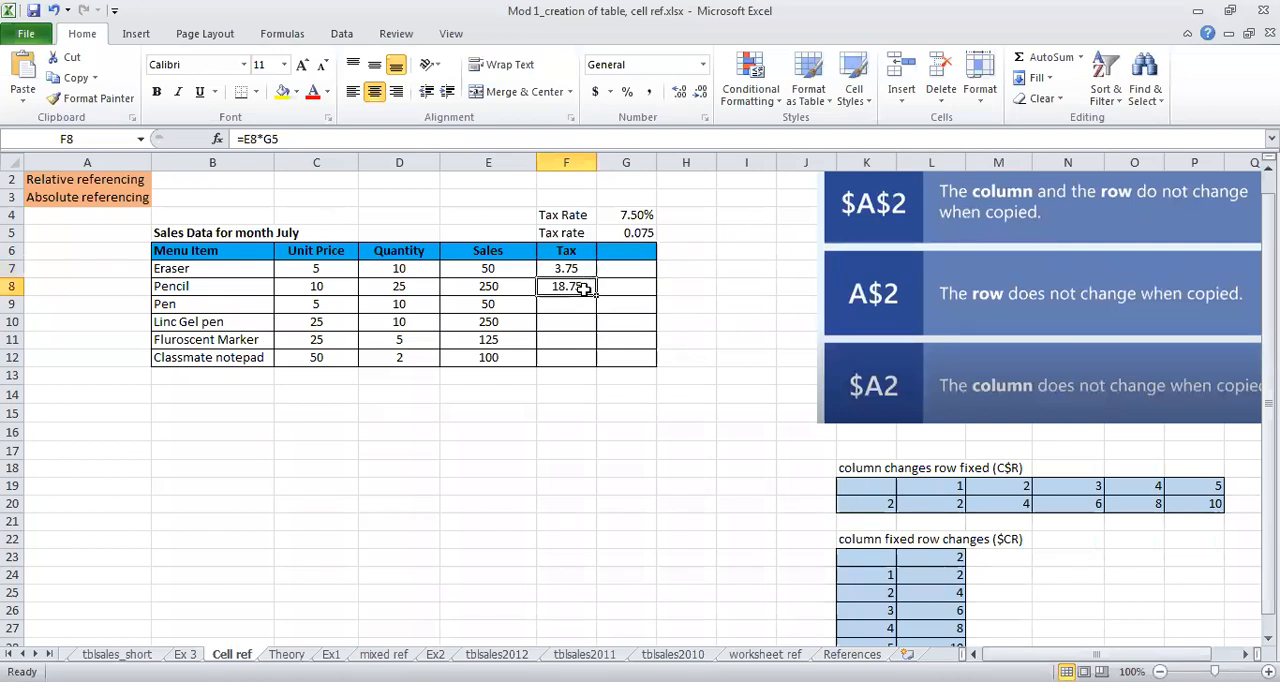
double_click(588, 287)
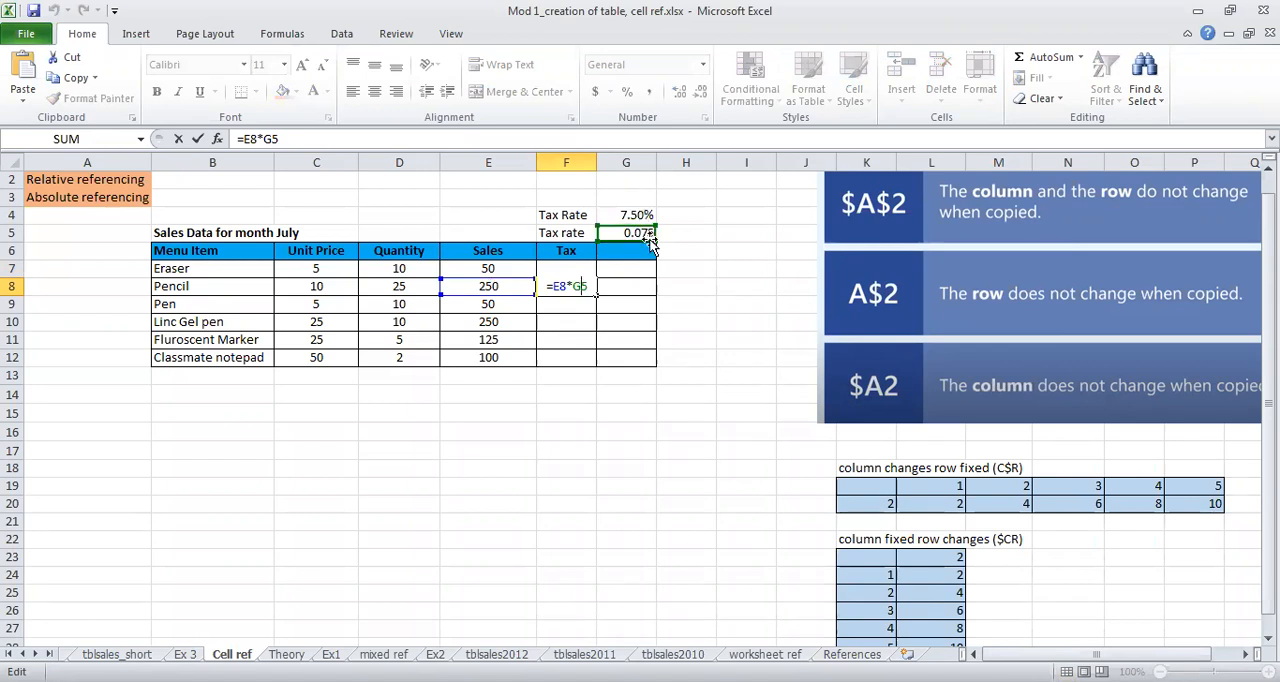
key("BackSpace")
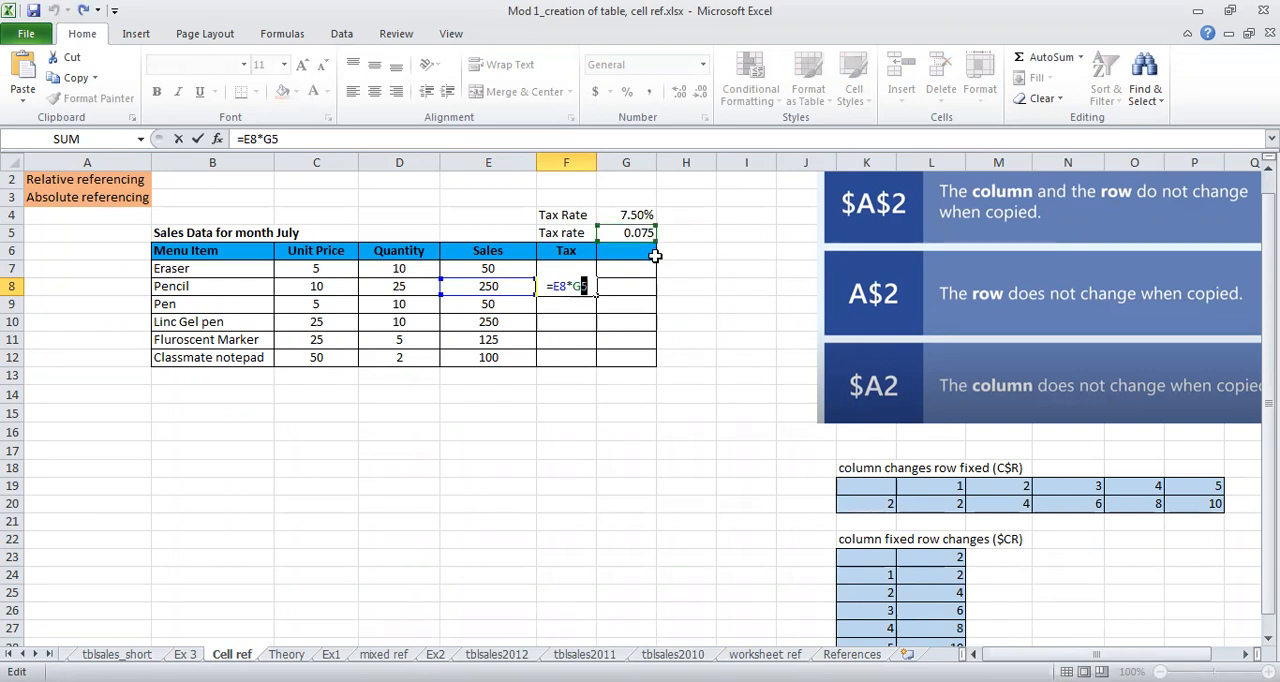
left_click(632, 236)
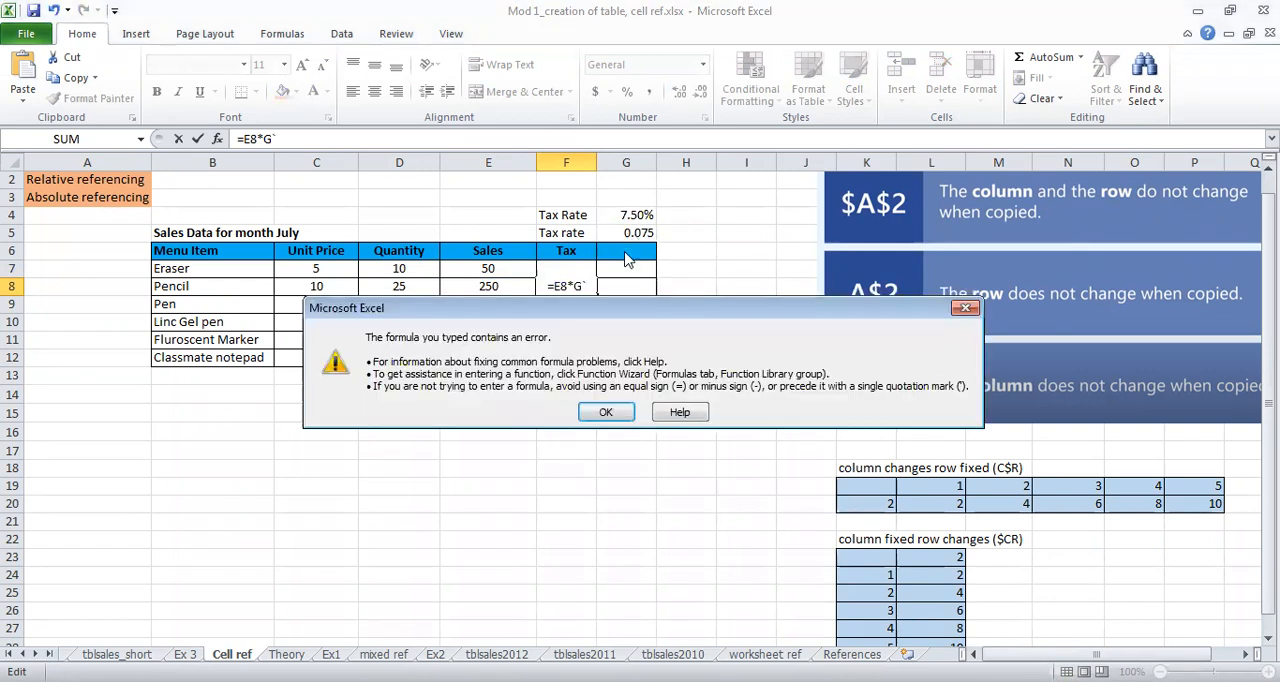
left_click(607, 414)
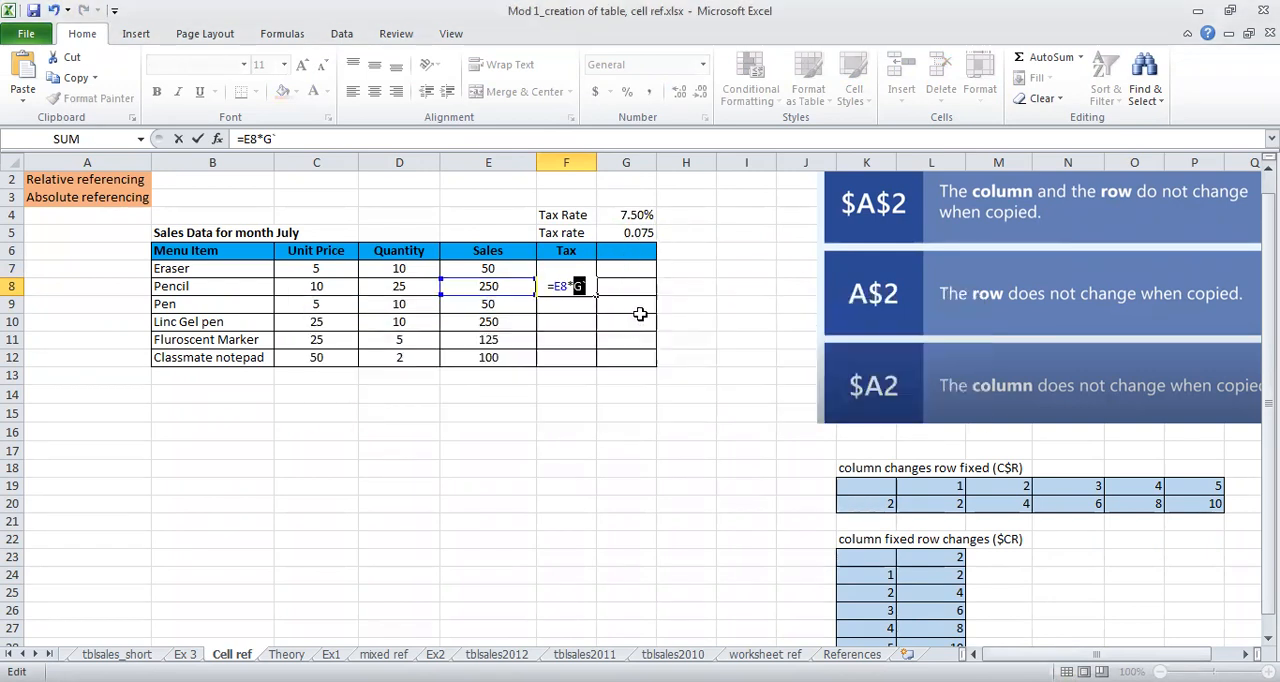
type("G5")
key("Return")
Step: Clear the decimal tax rate in G5 and check the cell references of the Pencil tax formula in F8
left_click(640, 233)
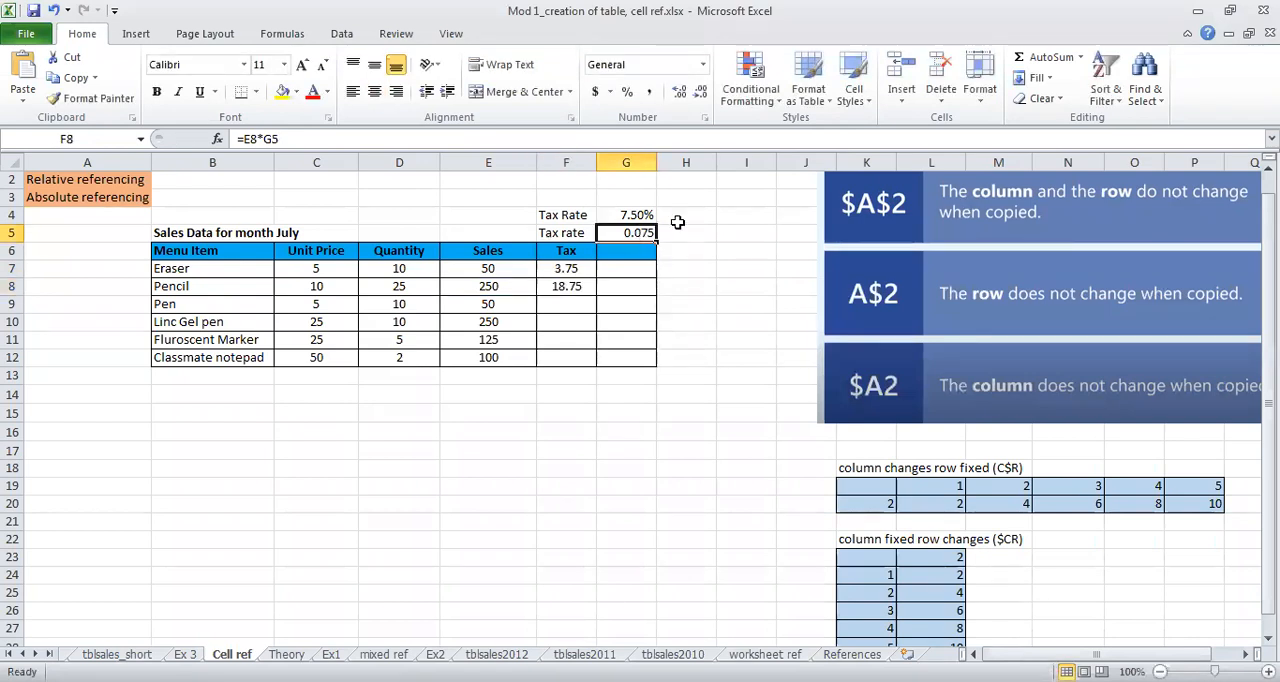
key("Delete")
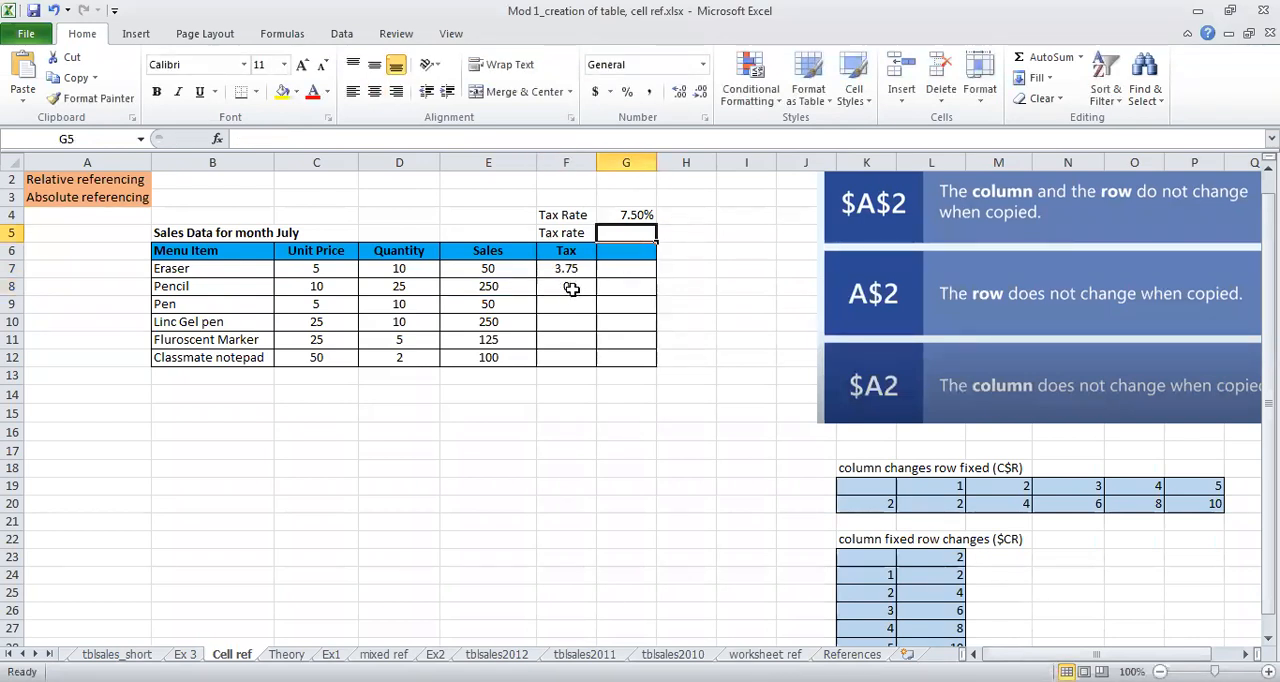
double_click(570, 288)
double_click(580, 286)
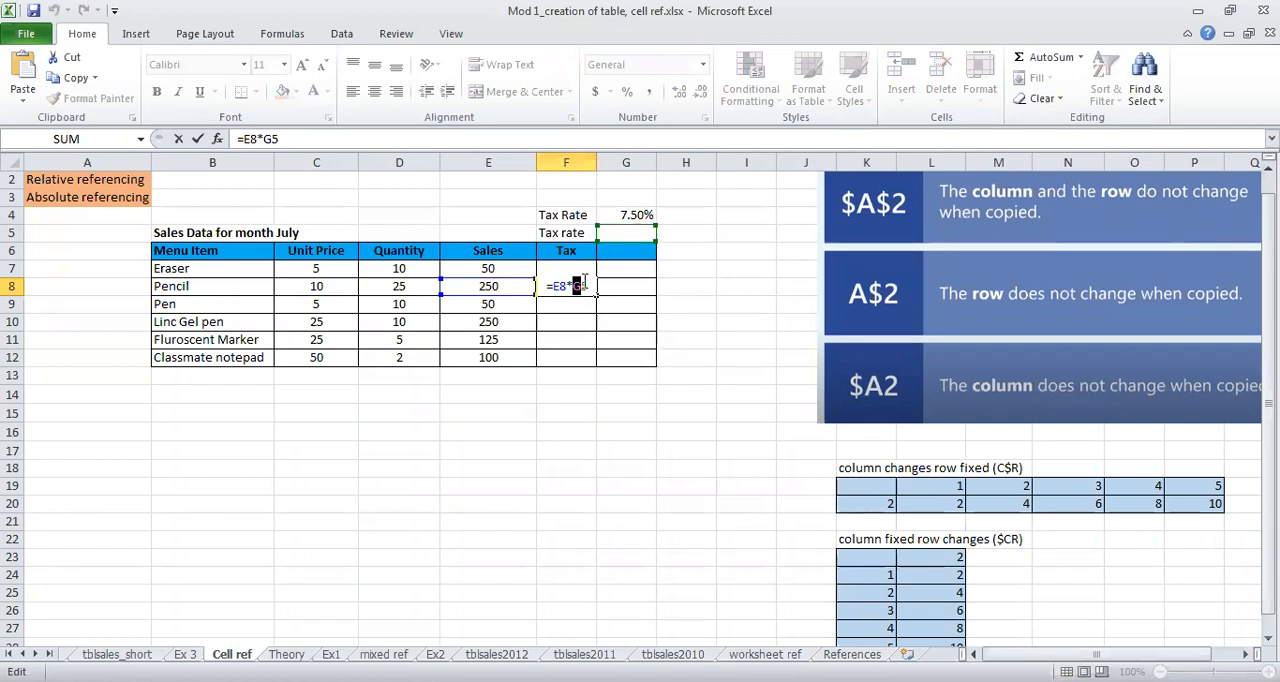
key("Return")
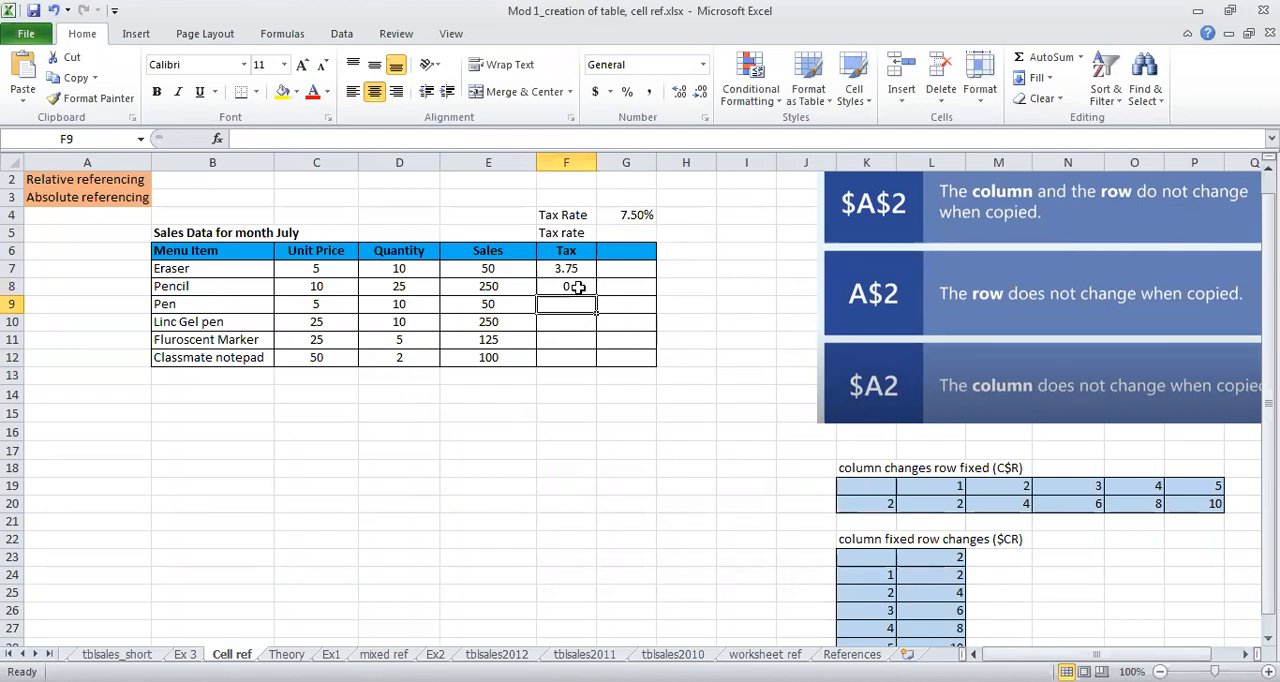
Step: Examine the tax rate in G4 and the references used by the Eraser tax formula in F7
left_click(623, 215)
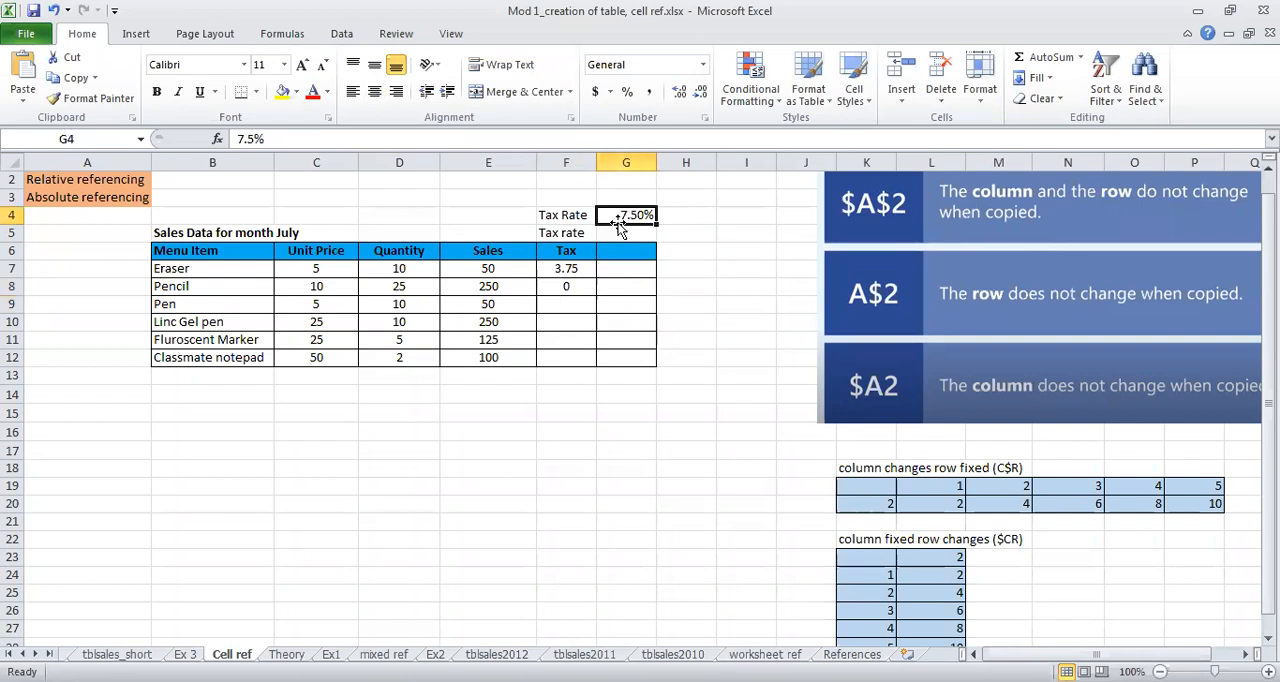
left_click_drag(576, 270, 584, 356)
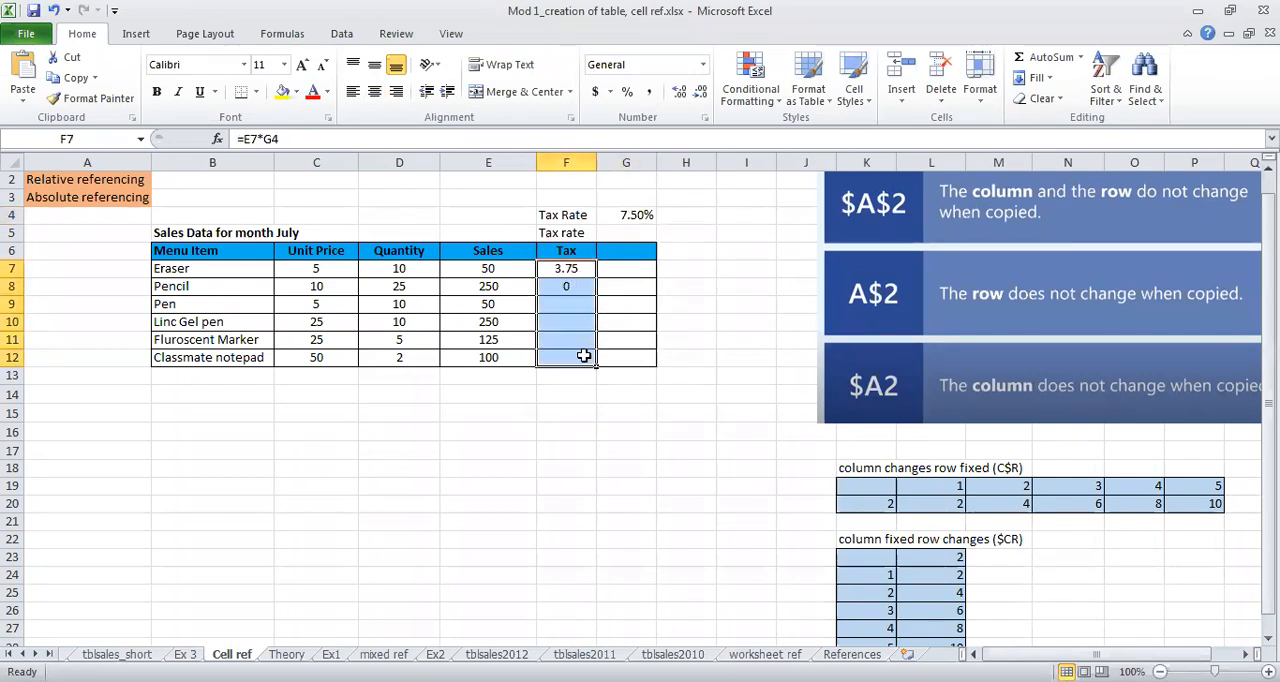
left_click(566, 270)
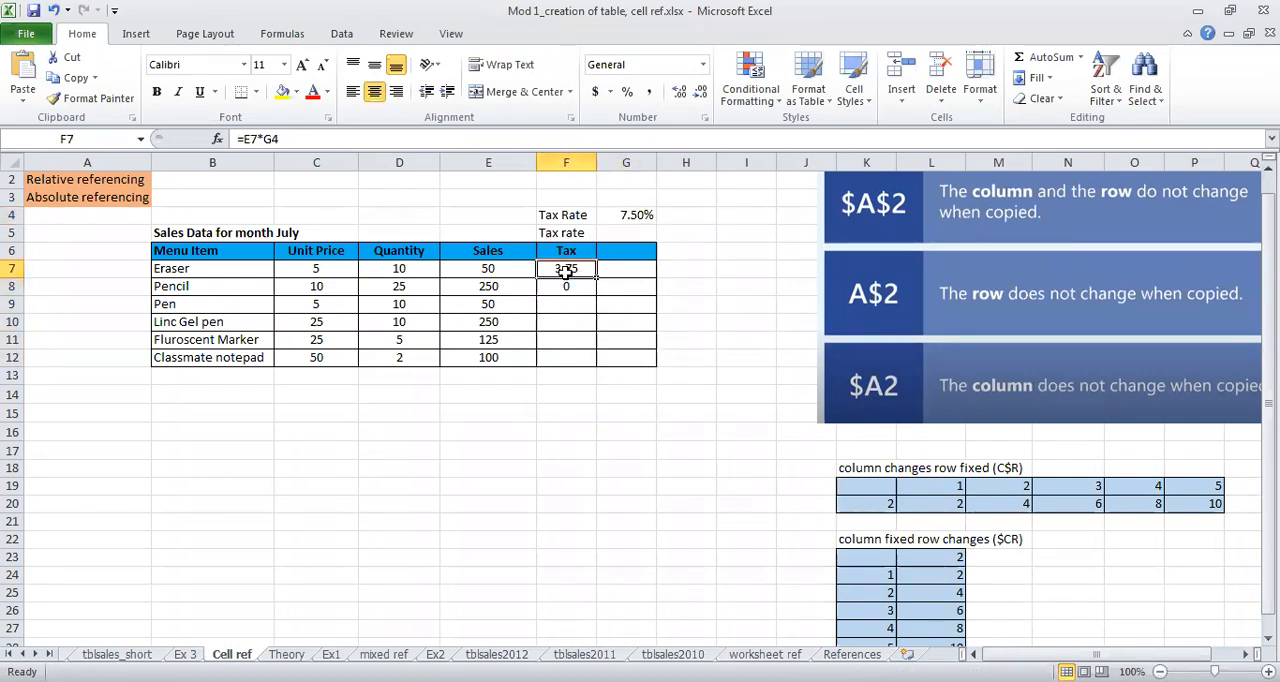
double_click(566, 270)
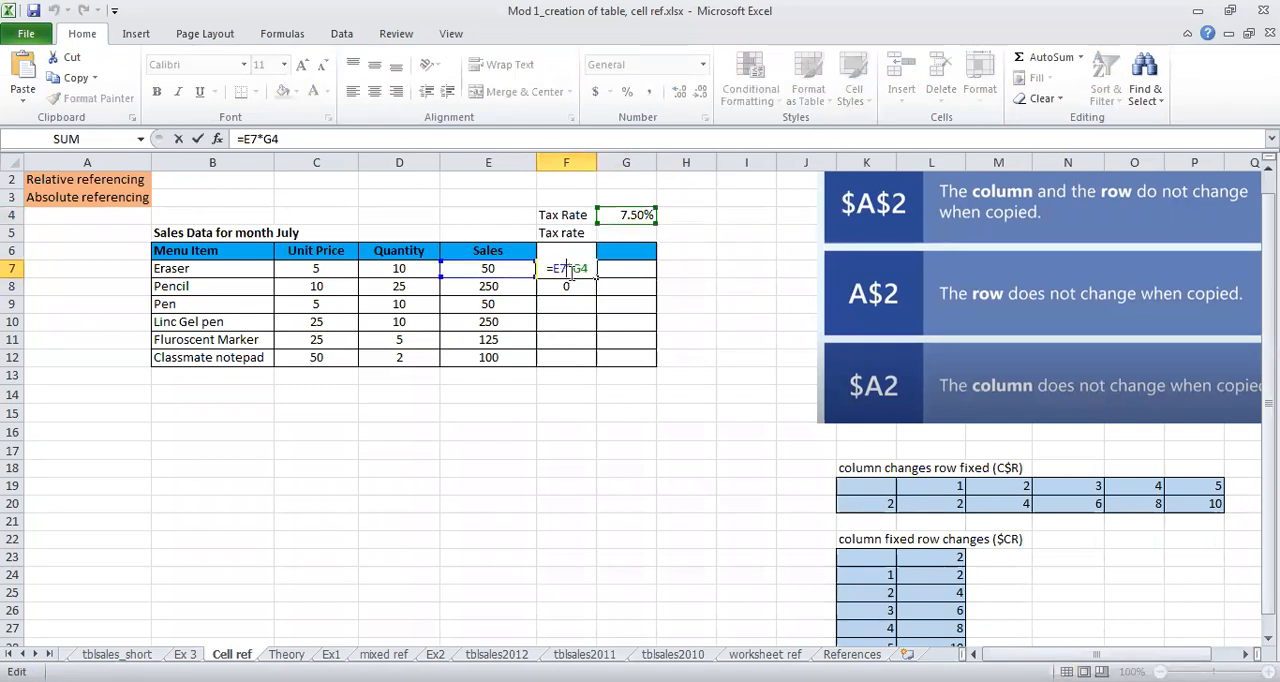
key("Escape")
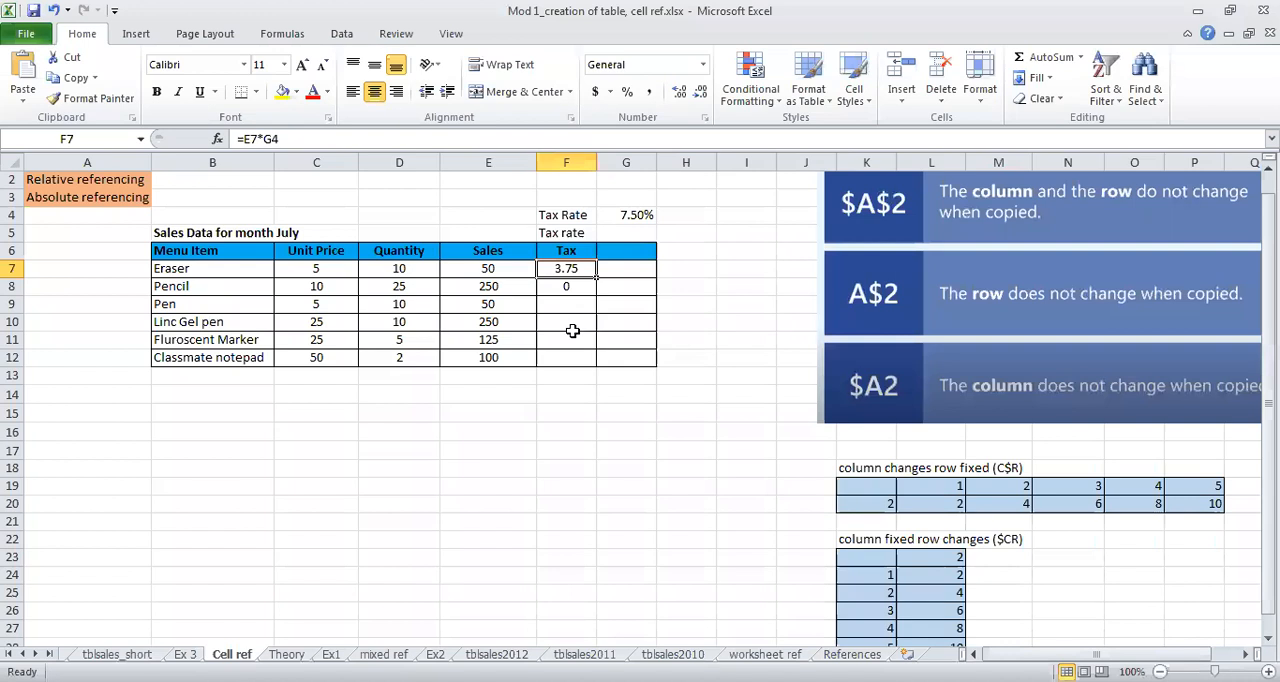
Step: Make the tax rate reference in F7 absolute so the Eraser formula reads =E7*$G$4
left_click(626, 218)
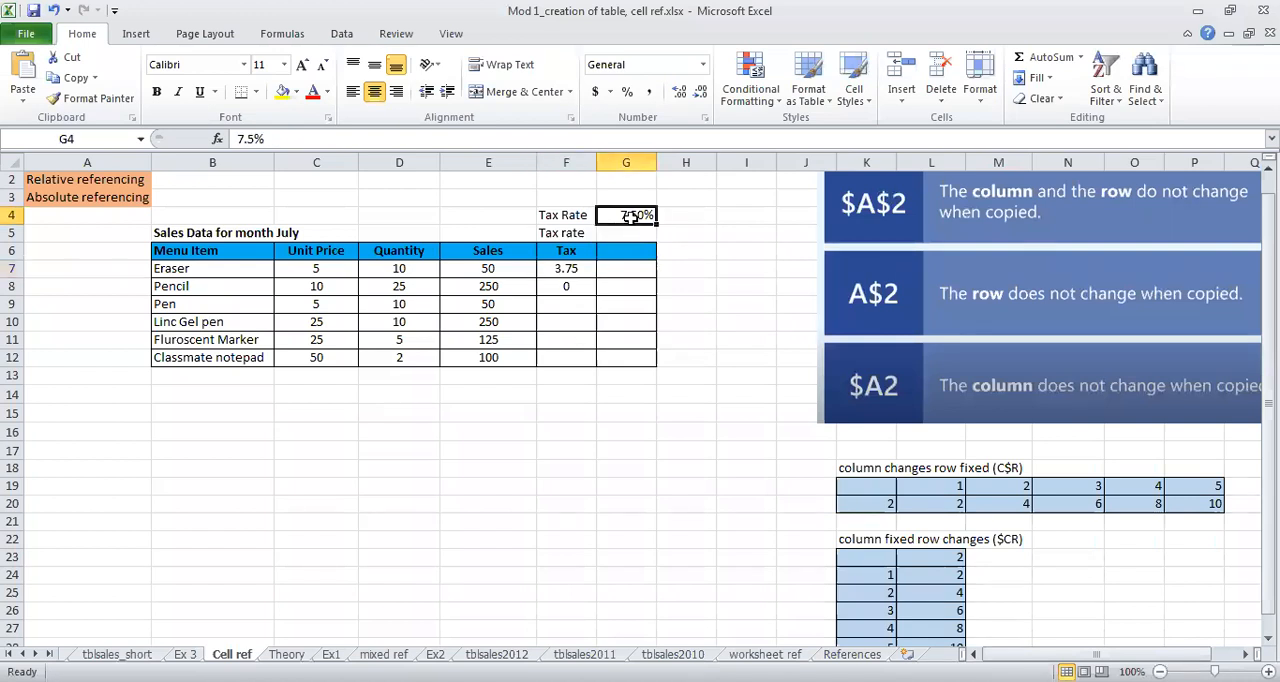
left_click(582, 270)
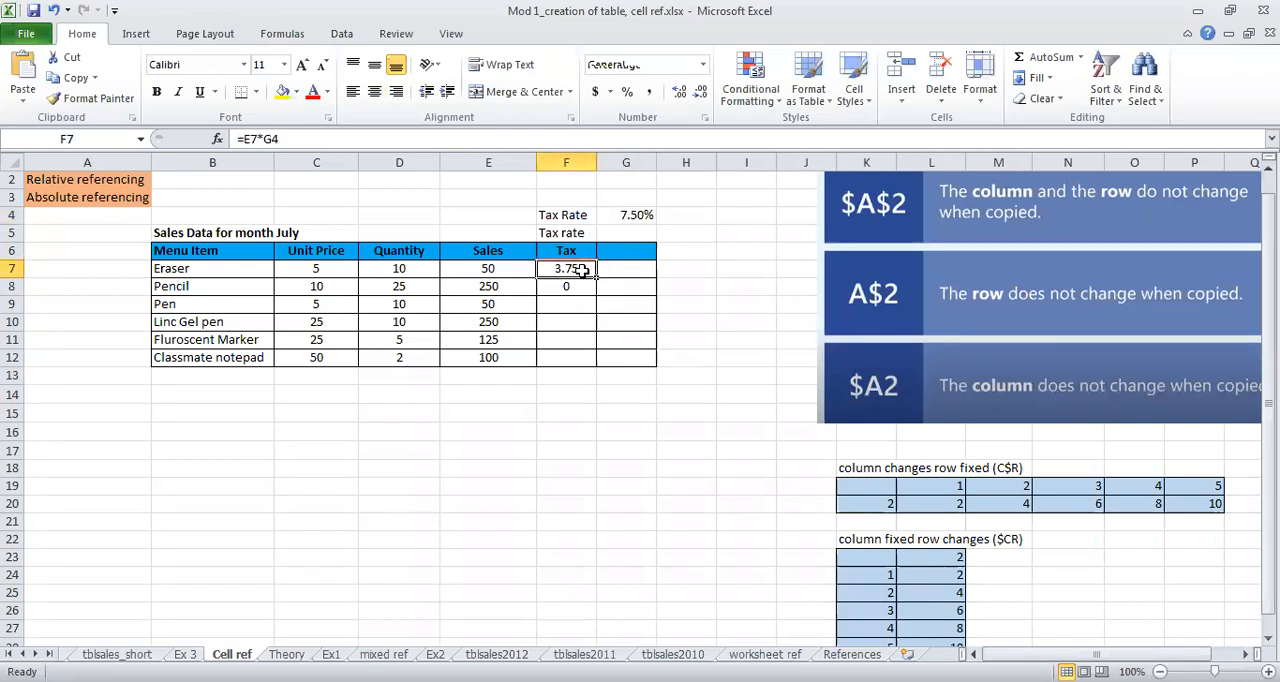
double_click(555, 274)
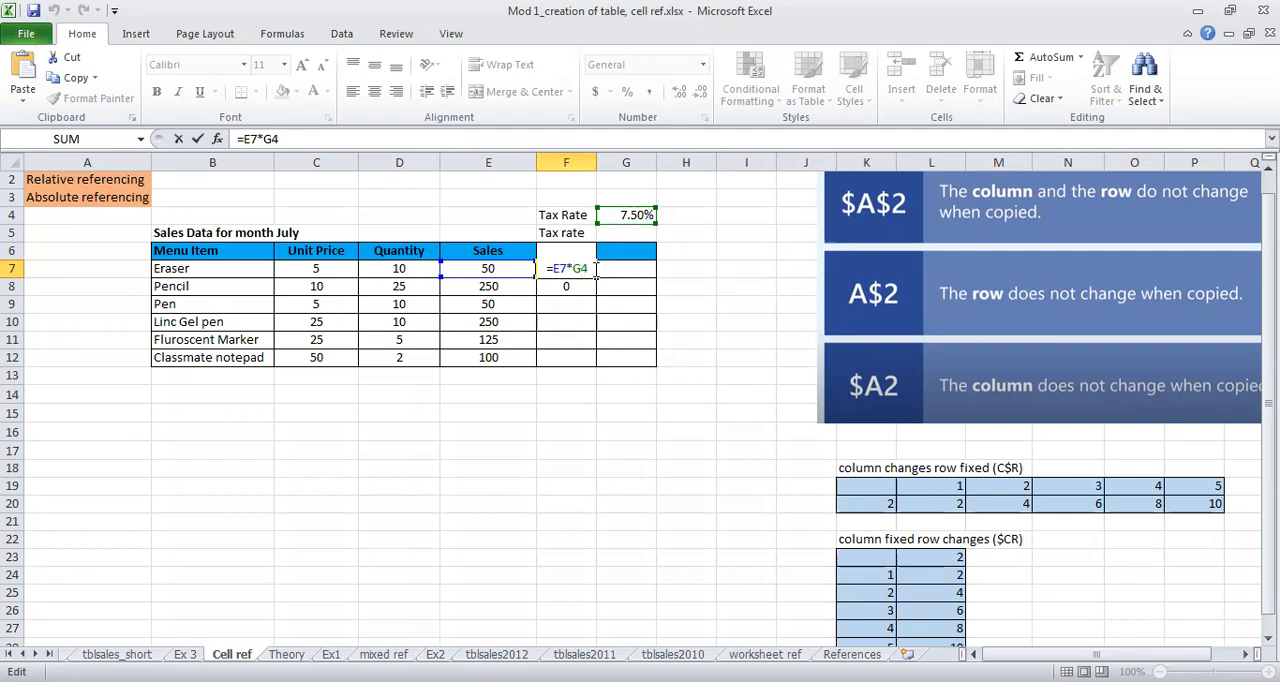
key("F4")
key("F4")
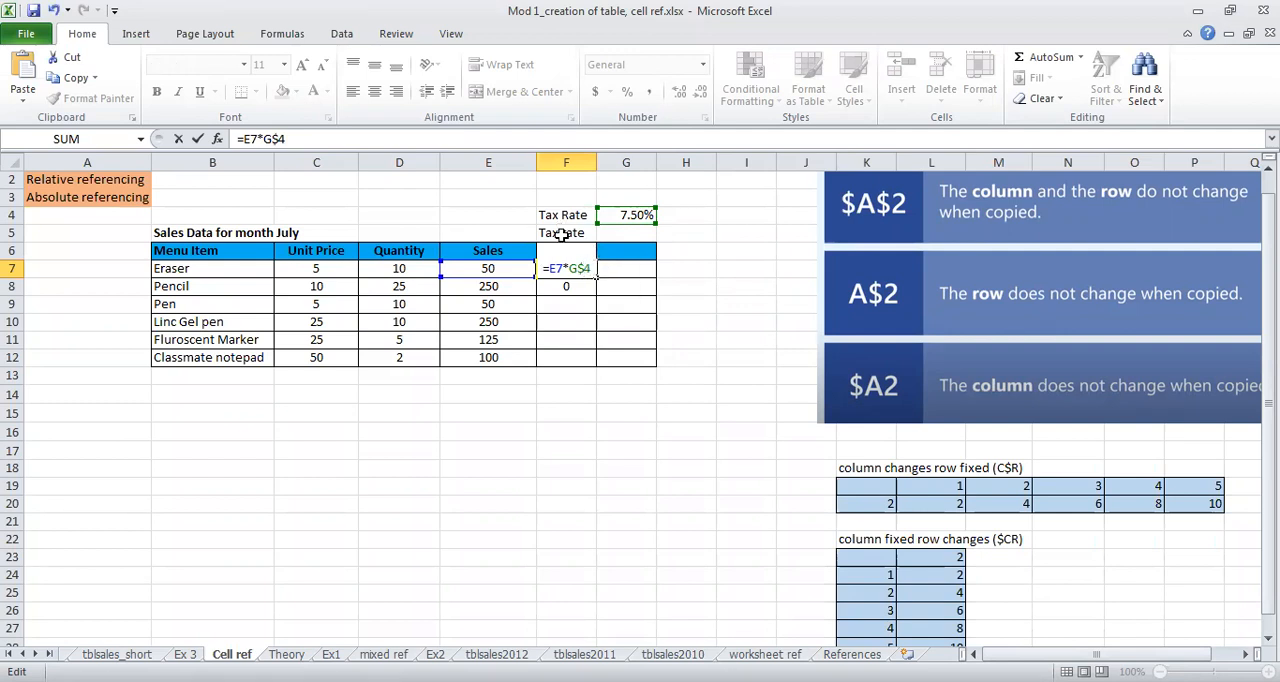
key("F4")
key("F4")
key("F4")
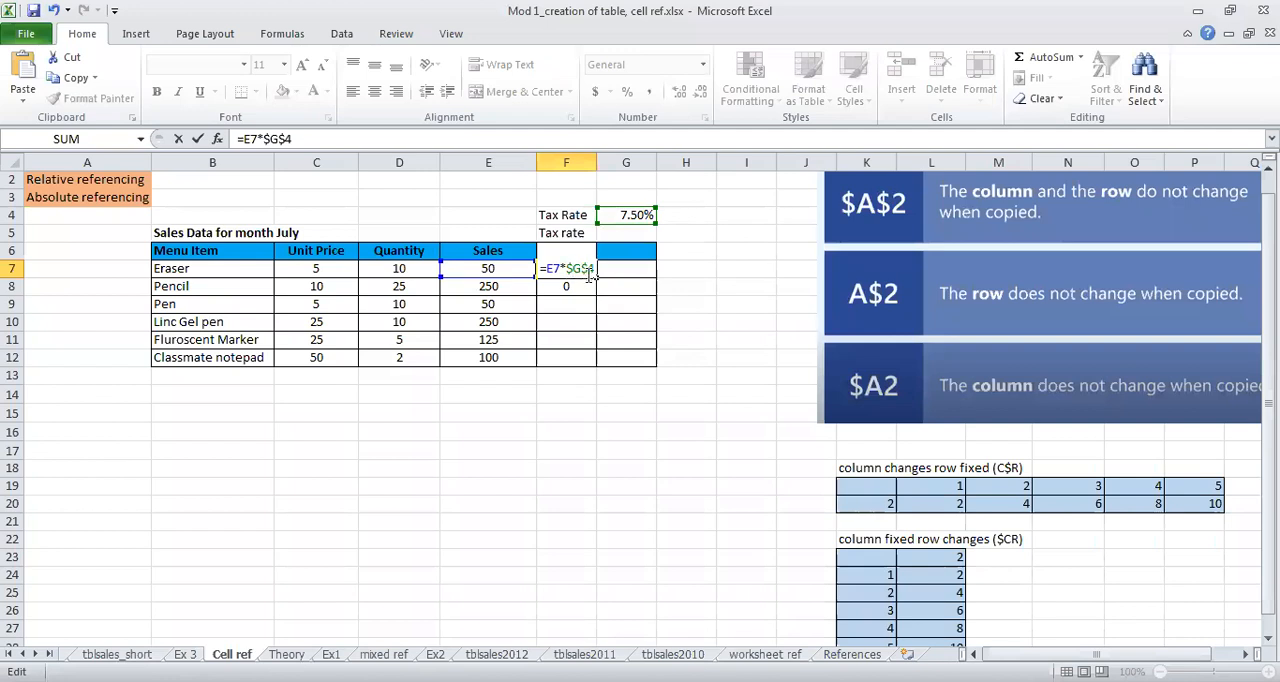
key("ctrl+Return")
Step: Fill the absolute-reference tax formula from F7 down to F12 and check the references in F8 and F9
left_click_drag(594, 280, 594, 294)
double_click(577, 285)
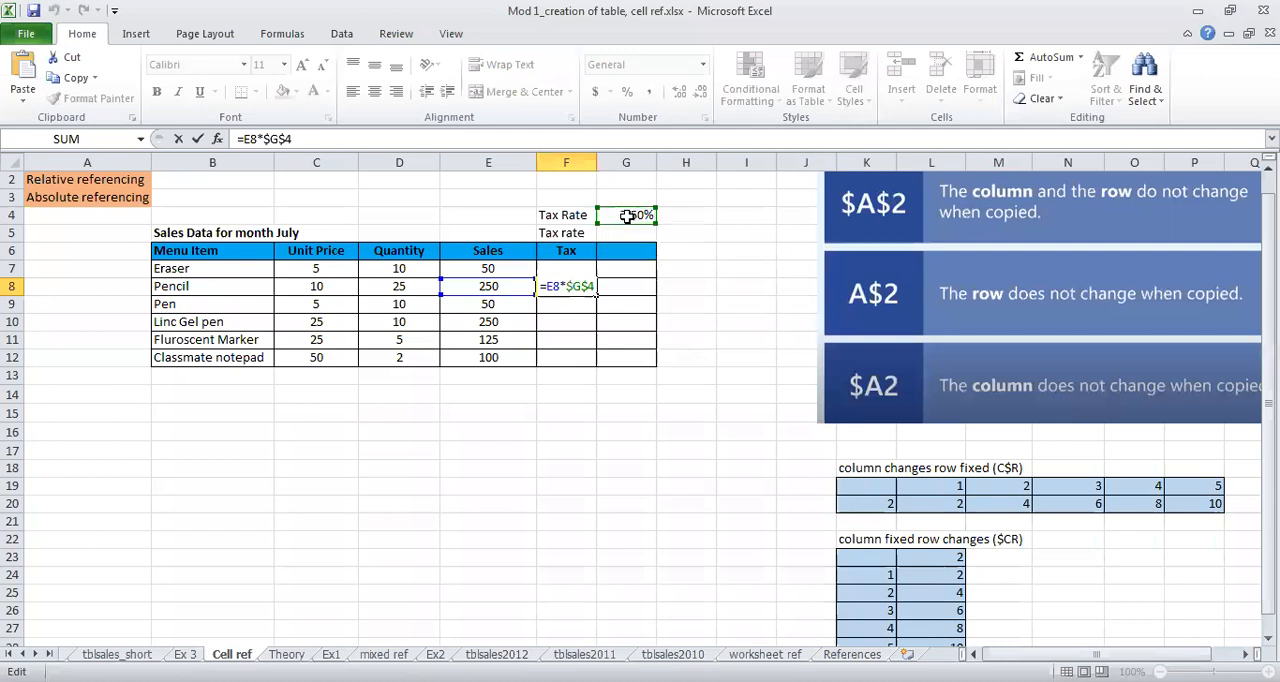
key("Return")
left_click(592, 291)
left_click_drag(594, 293, 588, 360)
left_click(578, 303)
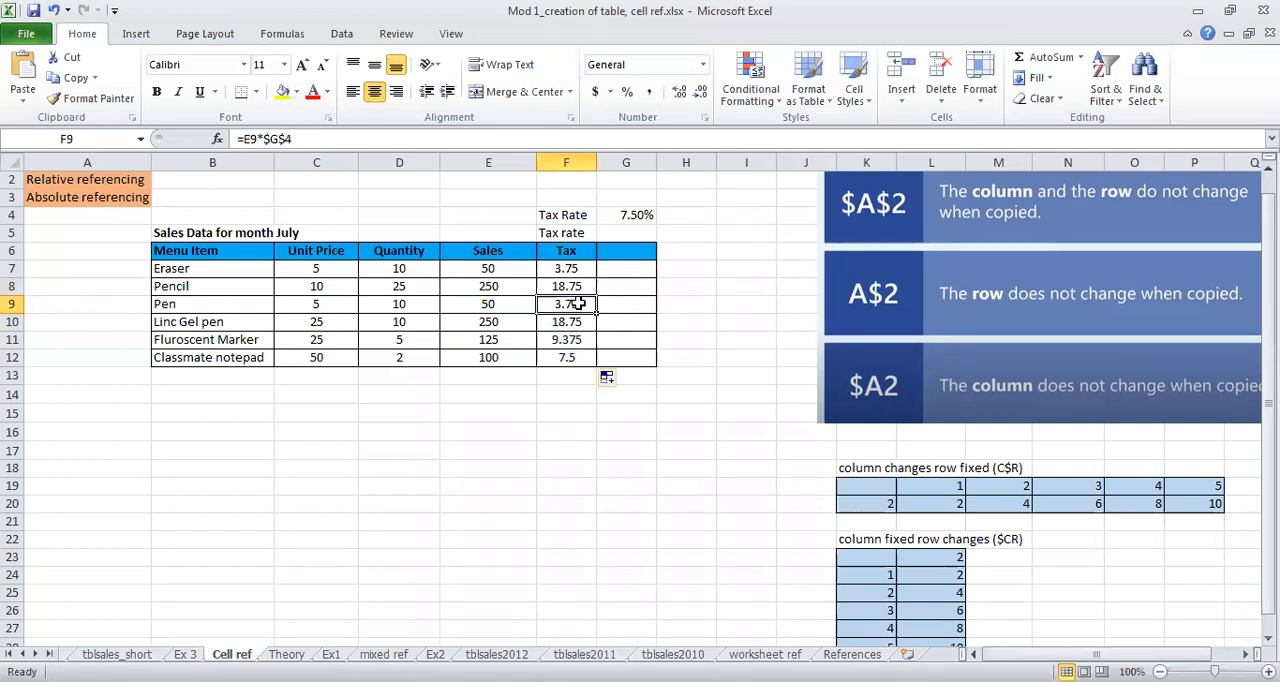
Step: Check the cell references used by the Pen and Linc Gel pen tax formulas in F9 and F10
double_click(578, 303)
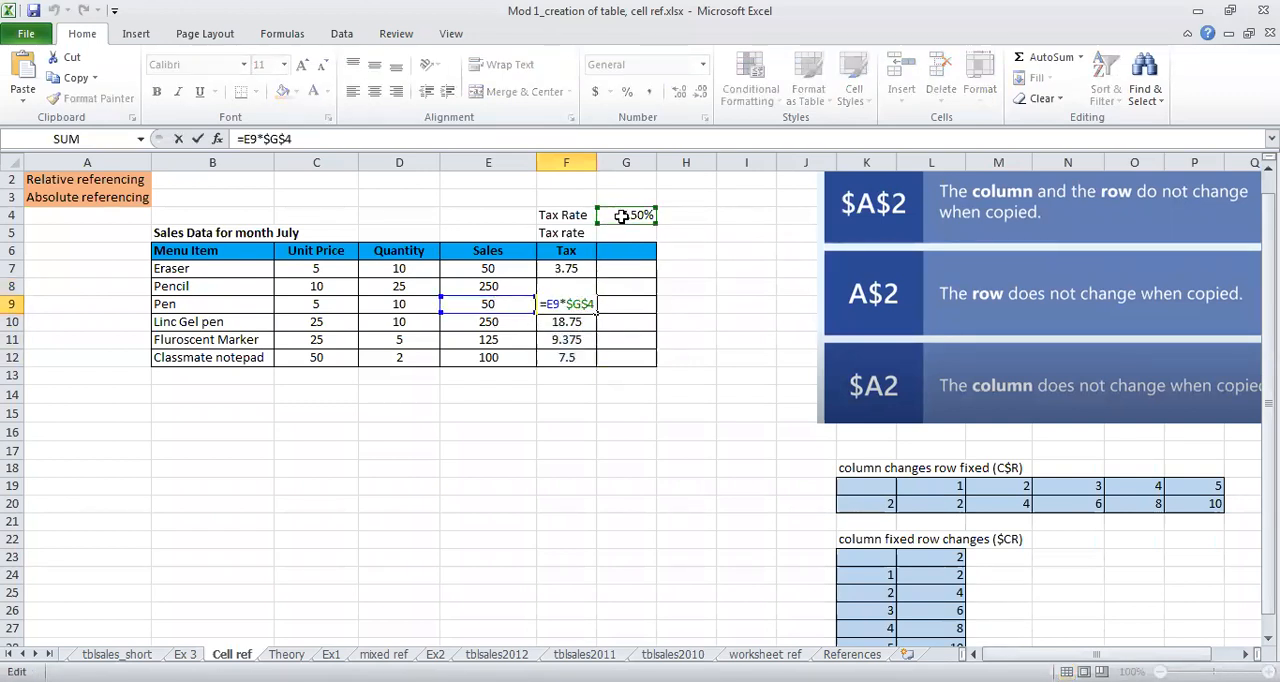
key("Return")
double_click(566, 319)
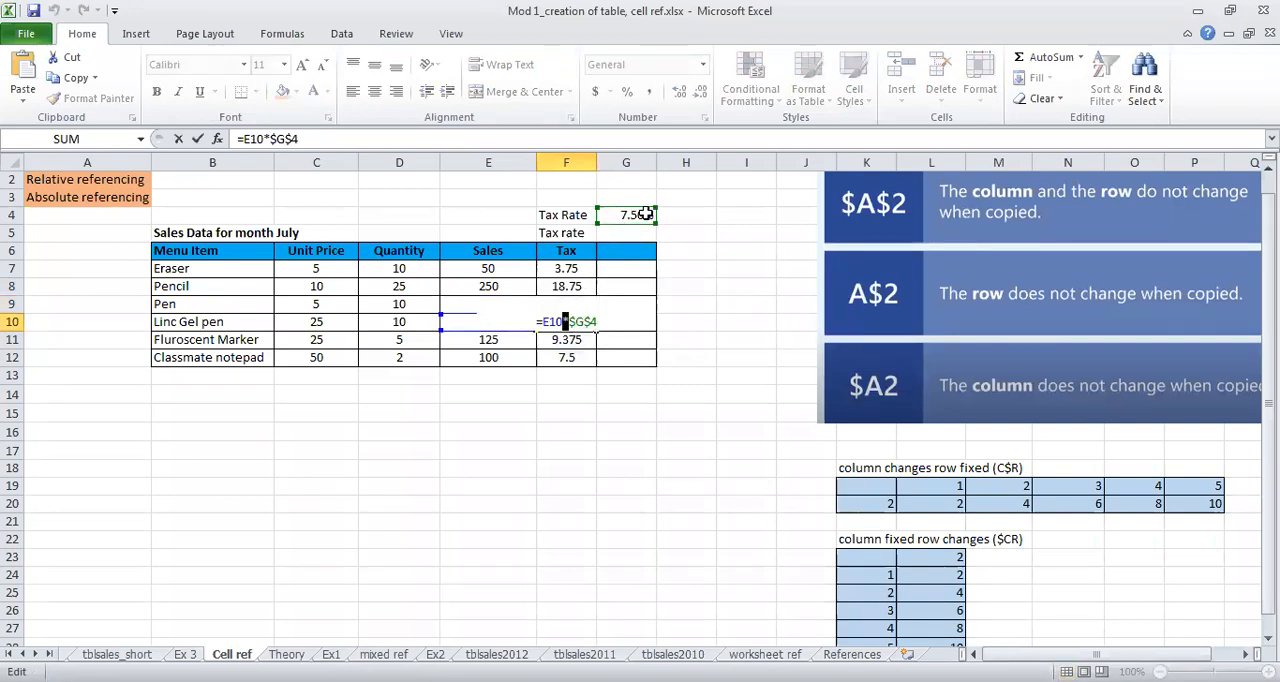
key("Return")
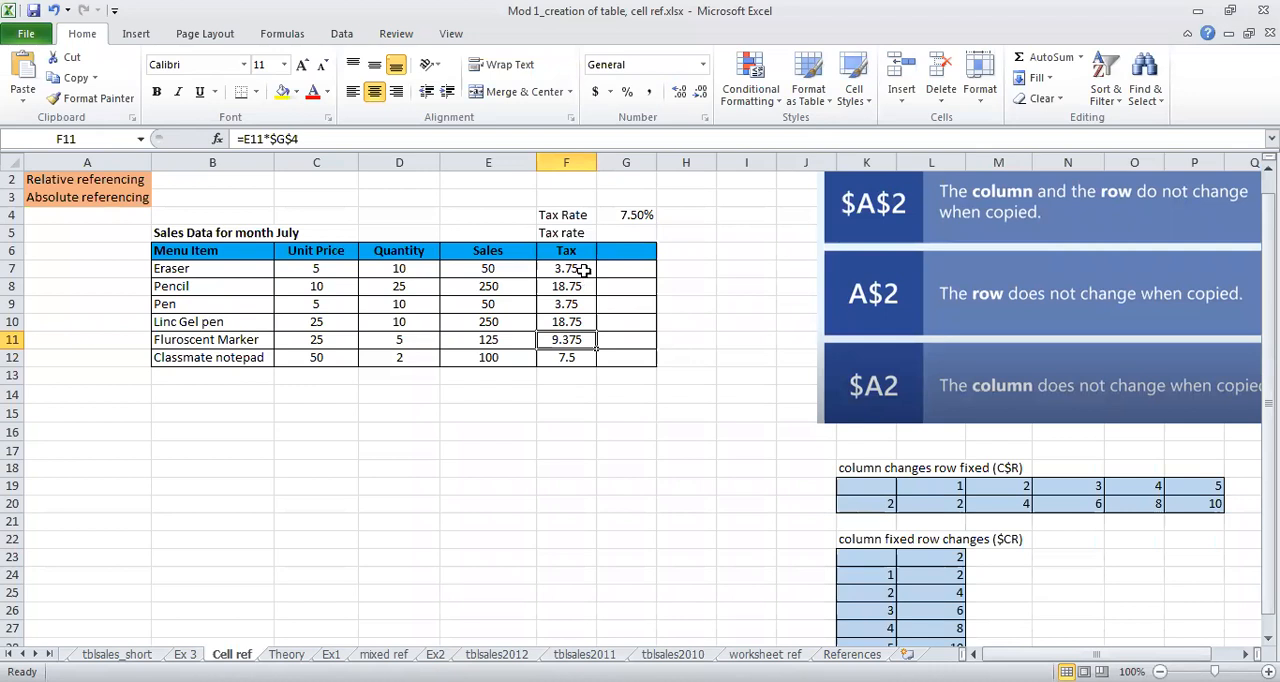
Step: Compare the references in the Eraser sales formula in E7 with those in its tax formula in F7
left_click(518, 270)
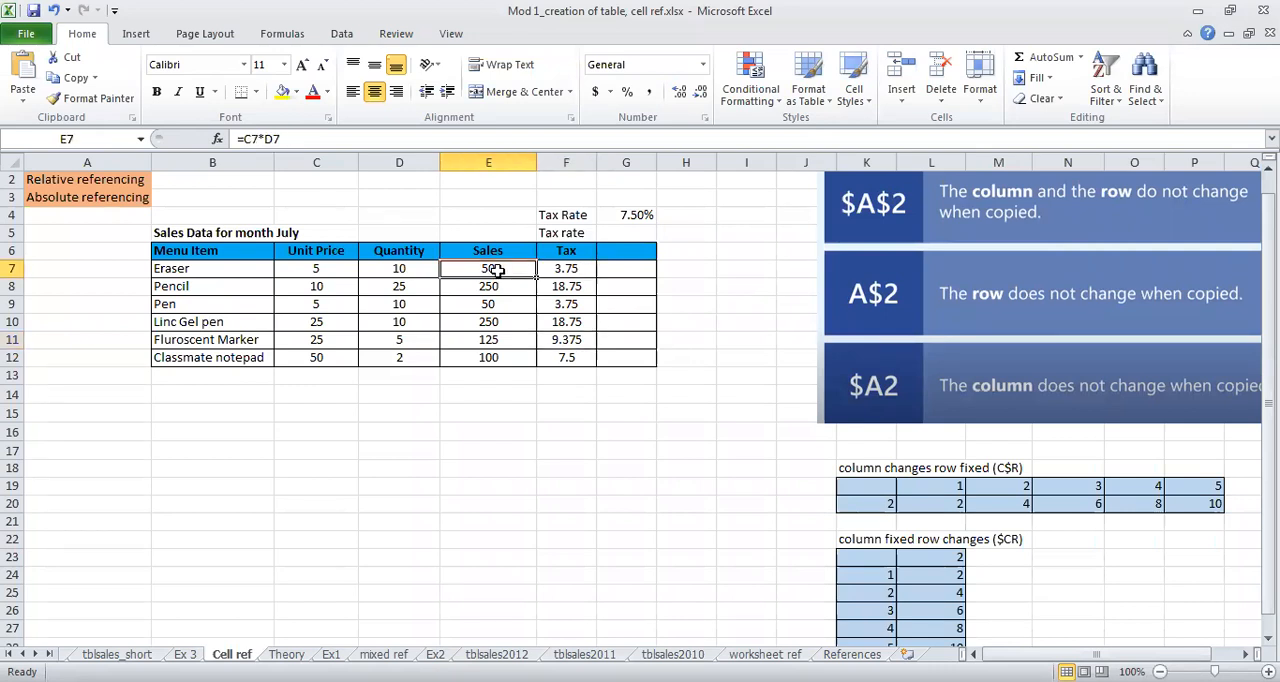
double_click(496, 270)
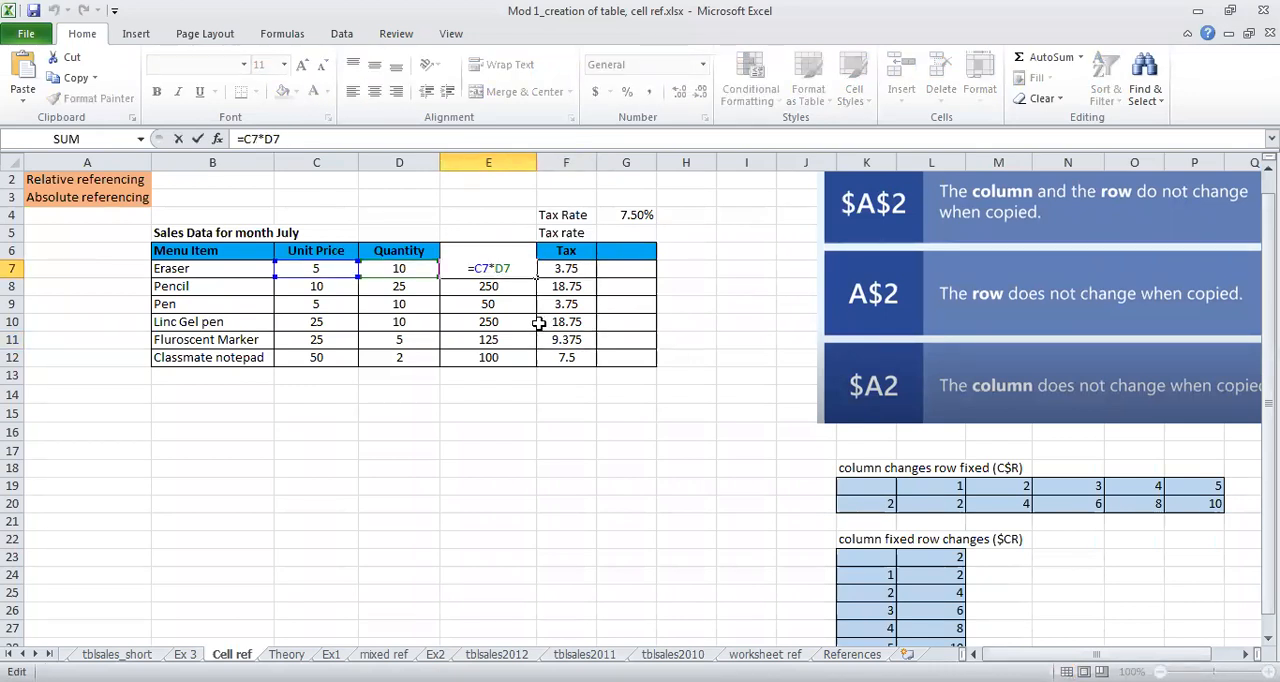
left_click(563, 270)
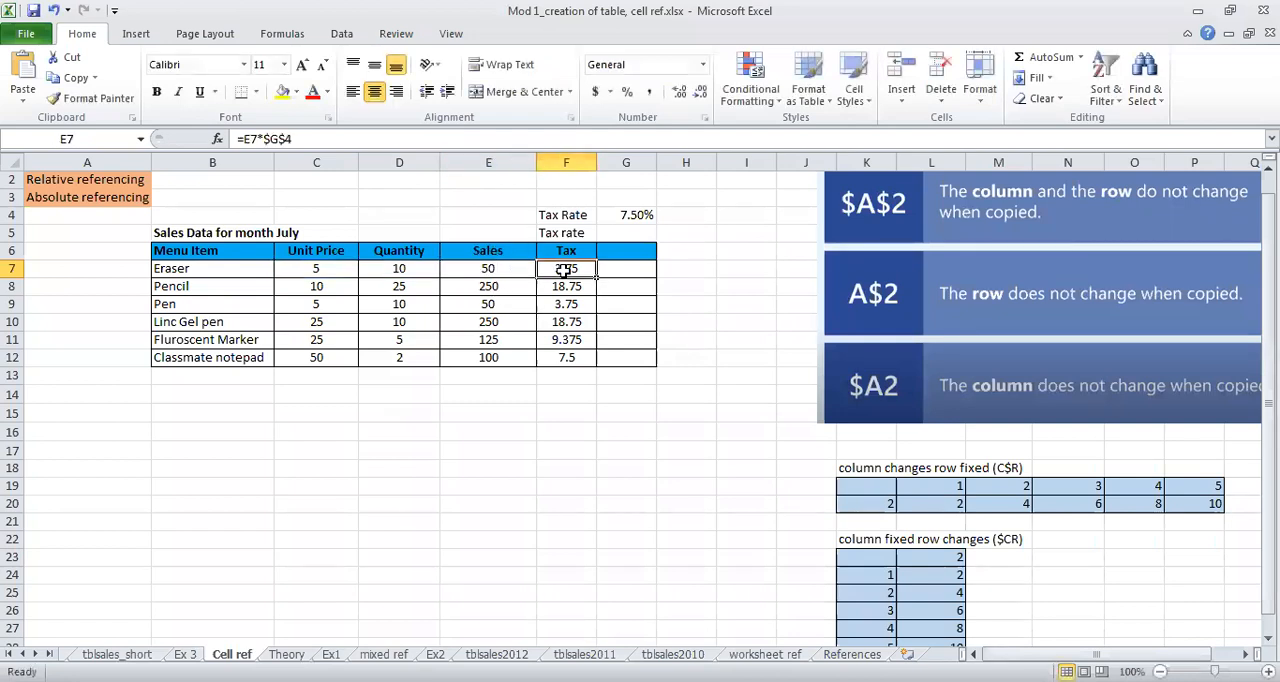
double_click(565, 270)
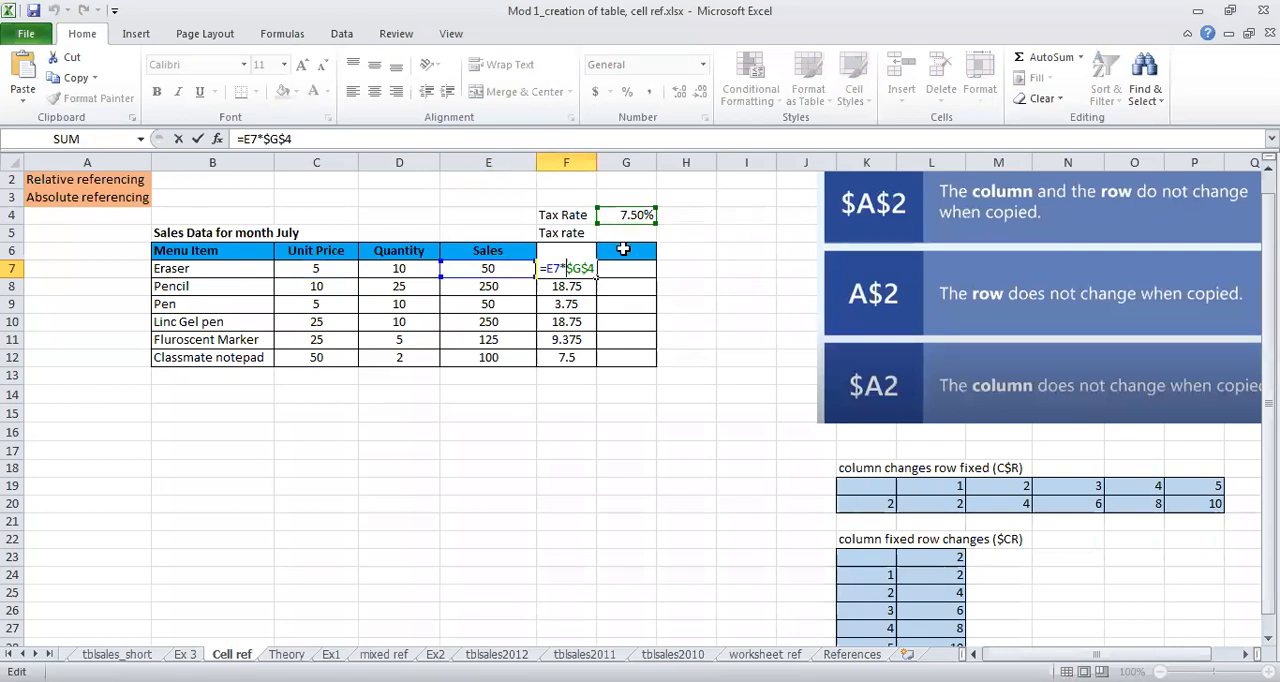
Step: Clear the tax formulas in F8:F12 and make the tax rate reference in F7 relative, giving =E7*G4
left_click(578, 286)
left_click_drag(578, 286, 586, 357)
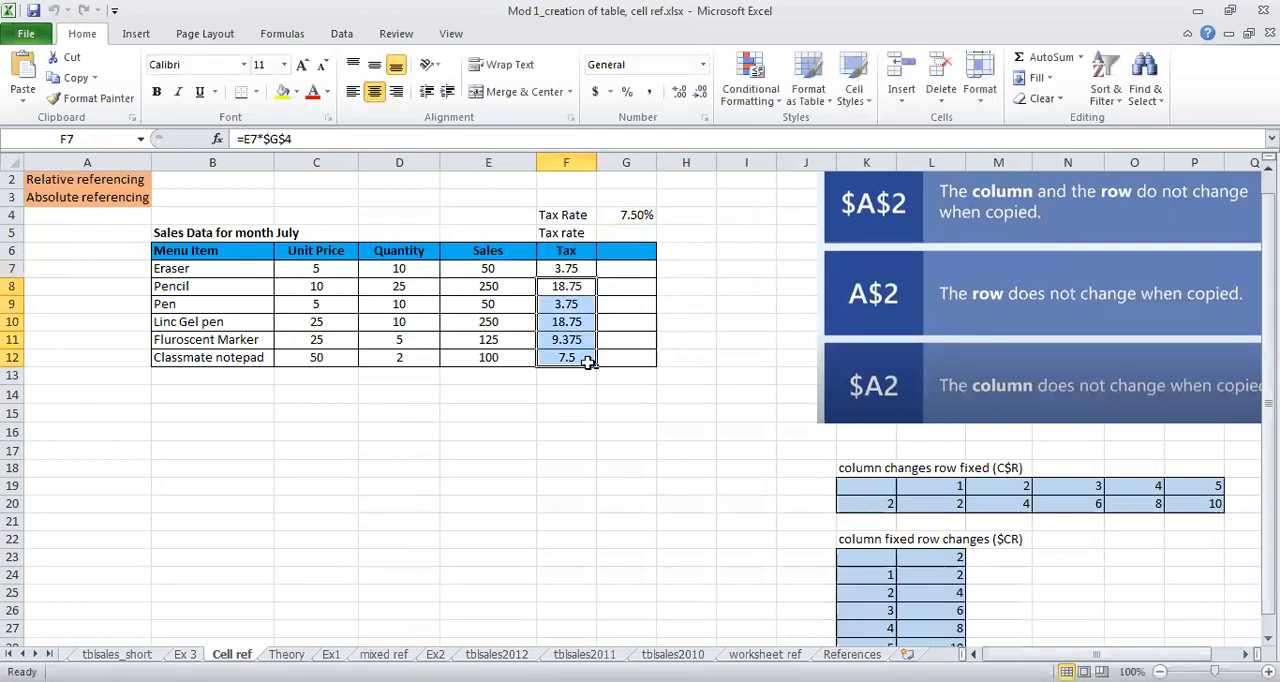
key("Delete")
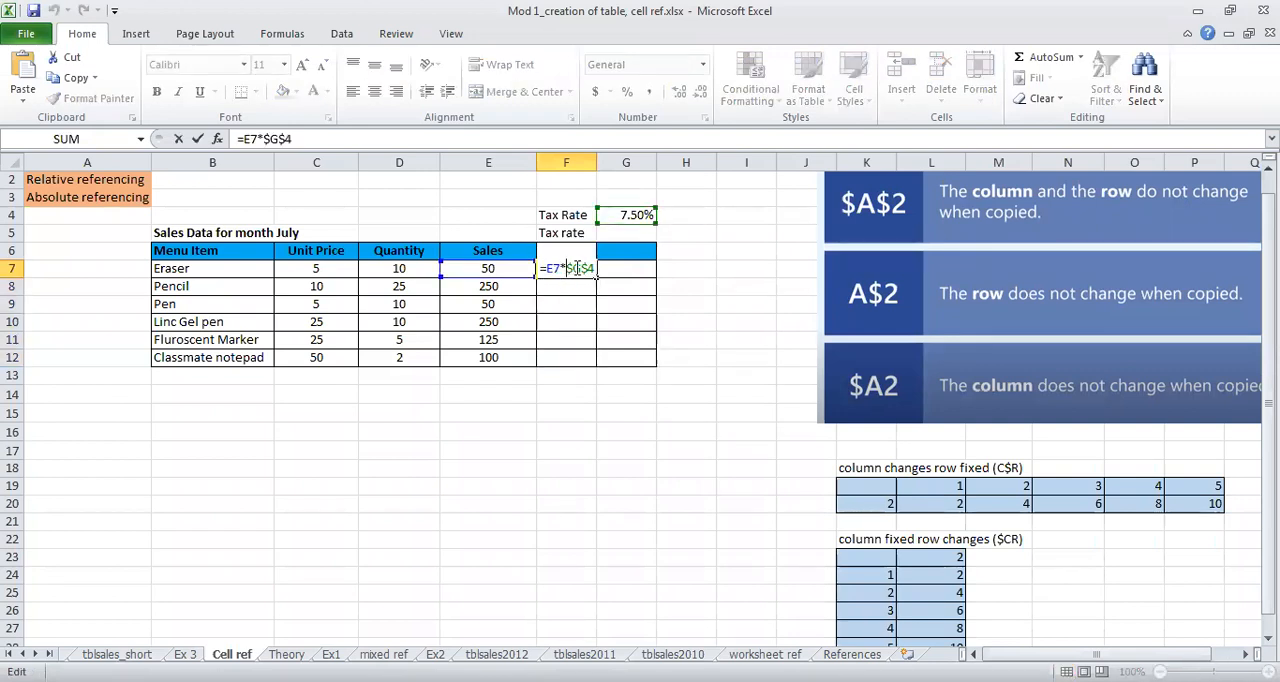
key("BackSpace")
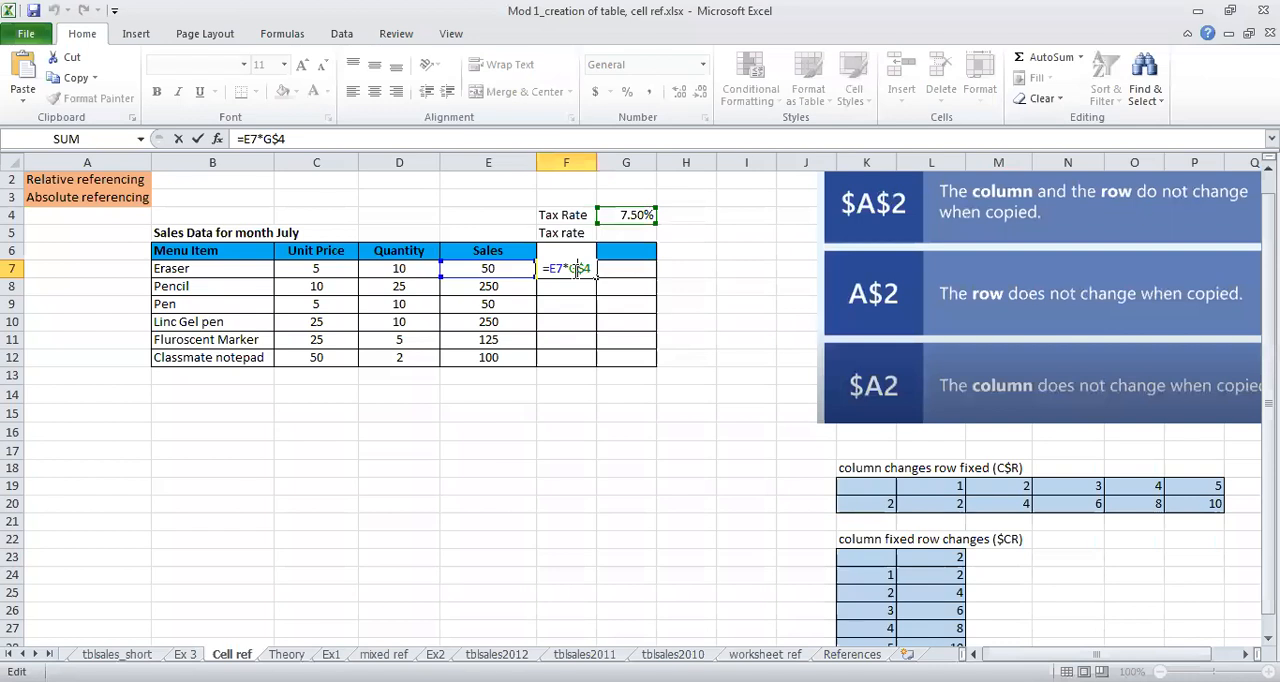
key("Return")
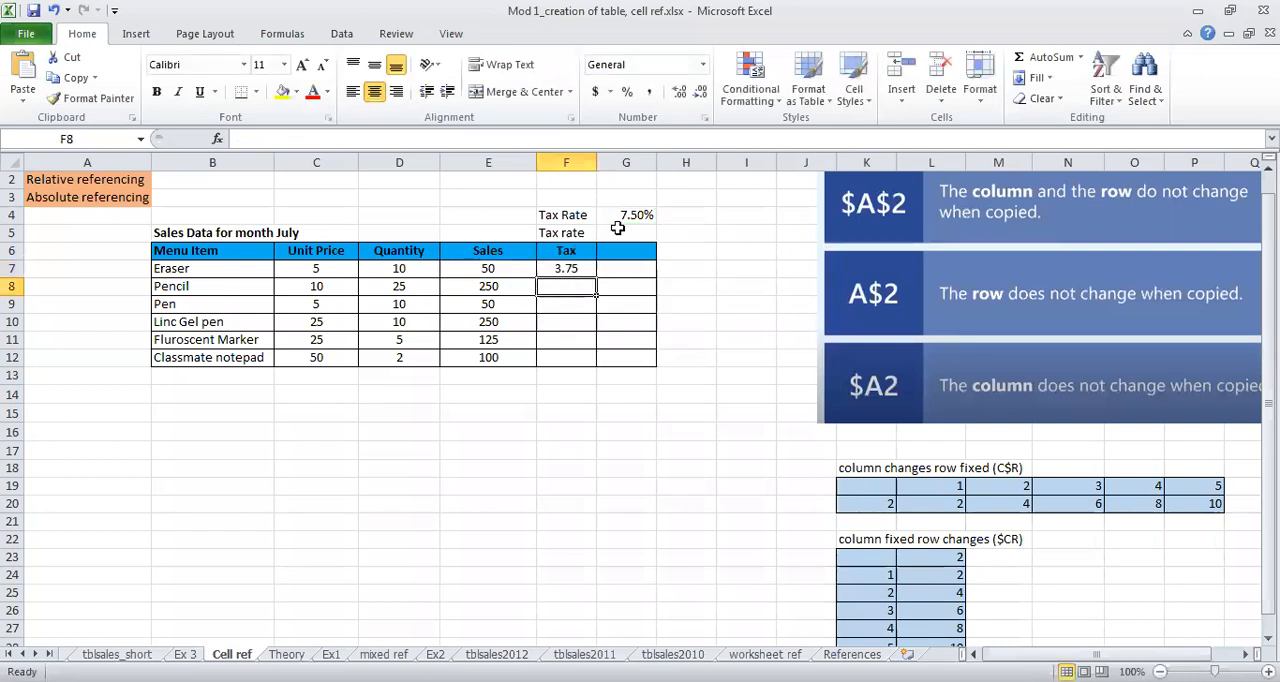
Step: Fill the relative tax formula from F7 into F8 and check its cell references
left_click(571, 266)
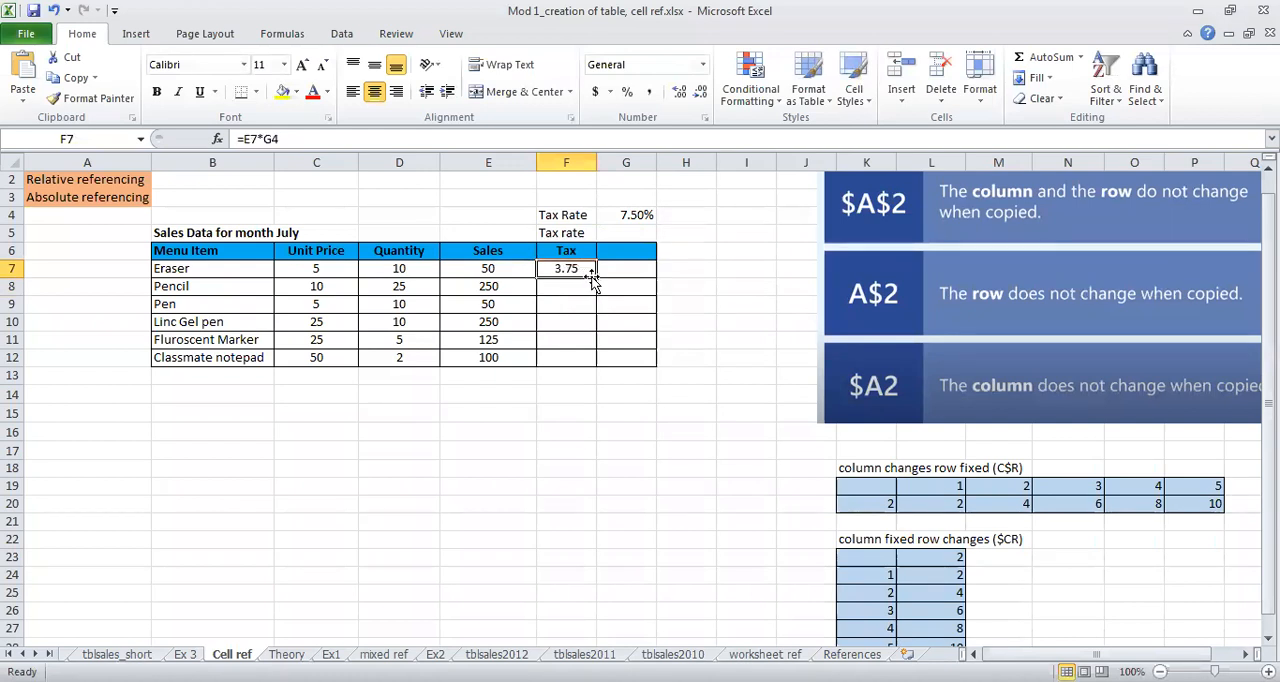
left_click_drag(597, 277, 596, 293)
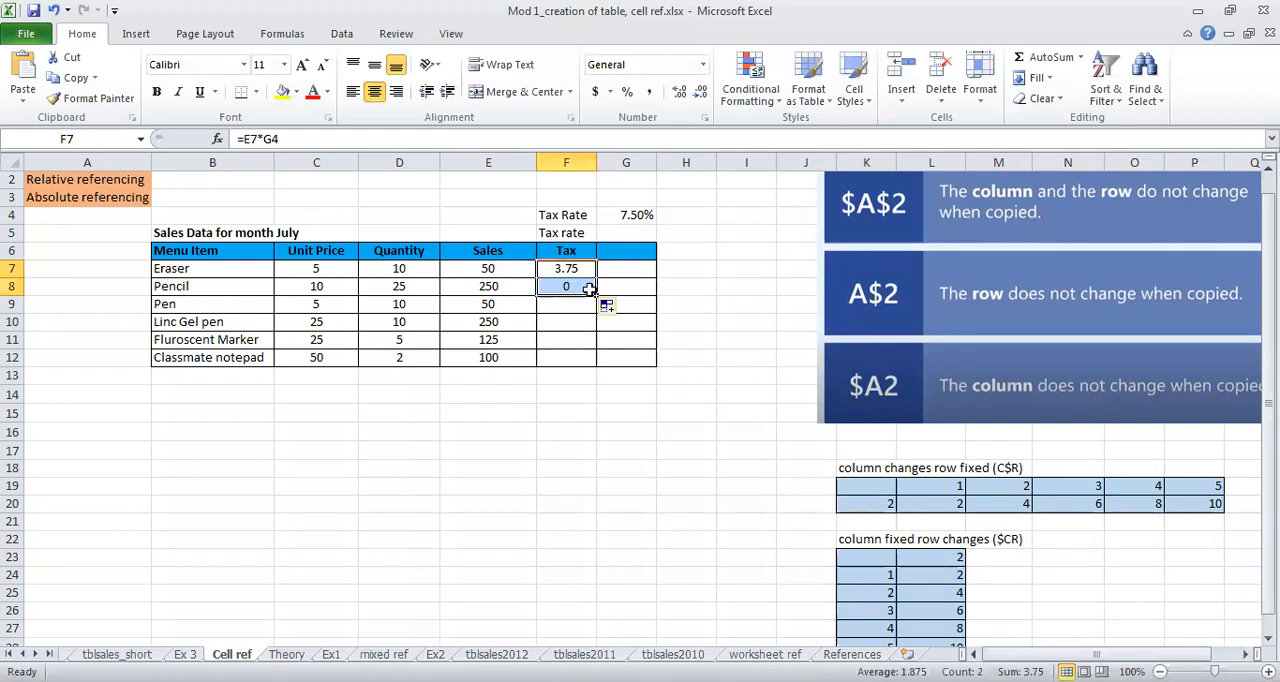
double_click(558, 286)
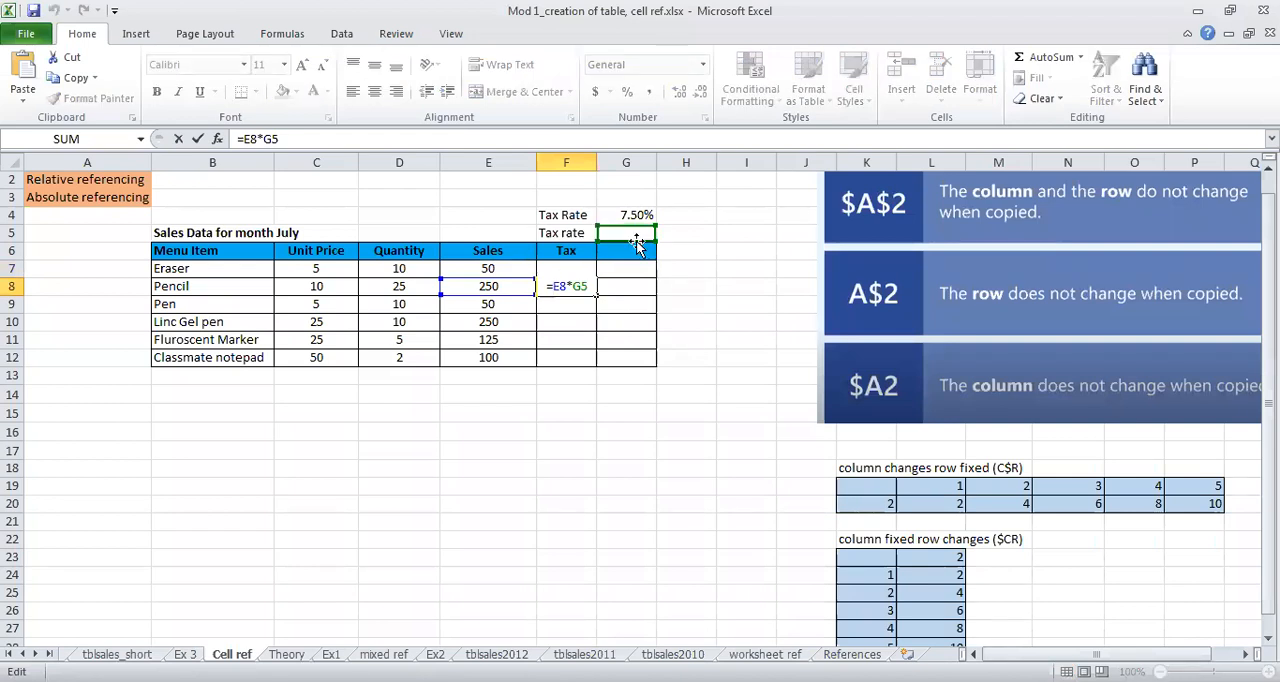
Step: Fill the Pencil tax formula from F8 down to F12 and check the references in F9 and F10
left_click(569, 284)
left_click_drag(596, 295, 592, 357)
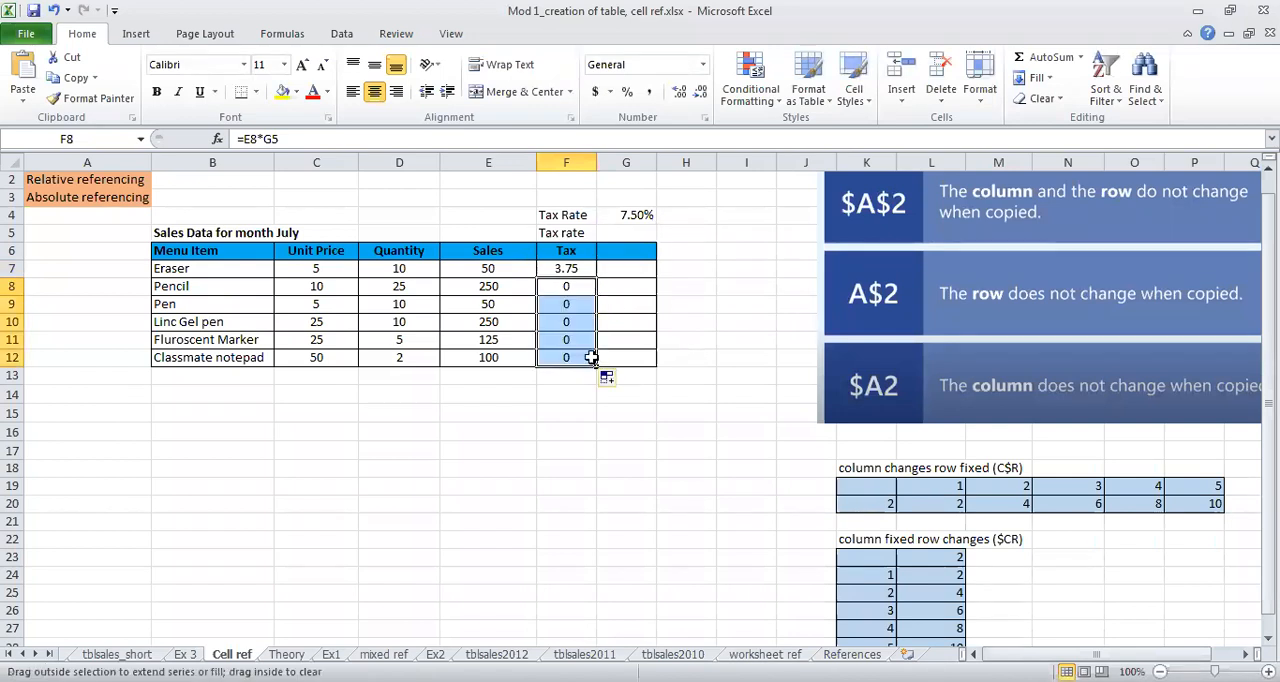
double_click(572, 304)
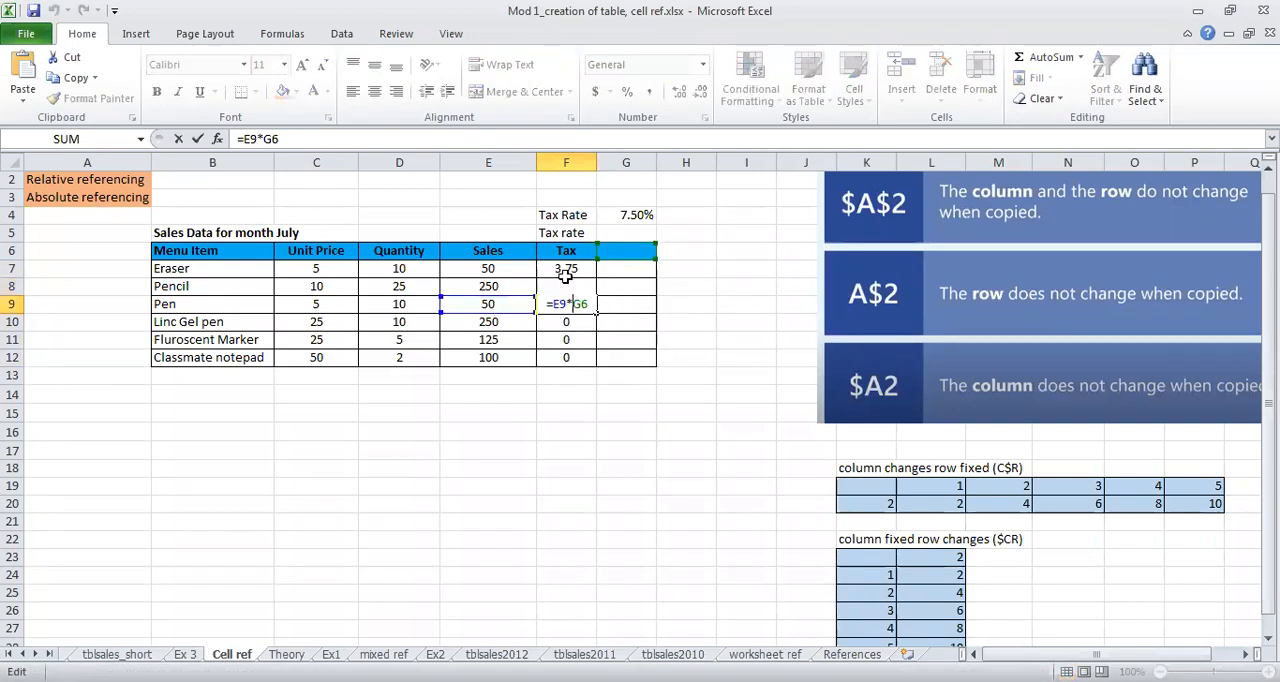
key("Return")
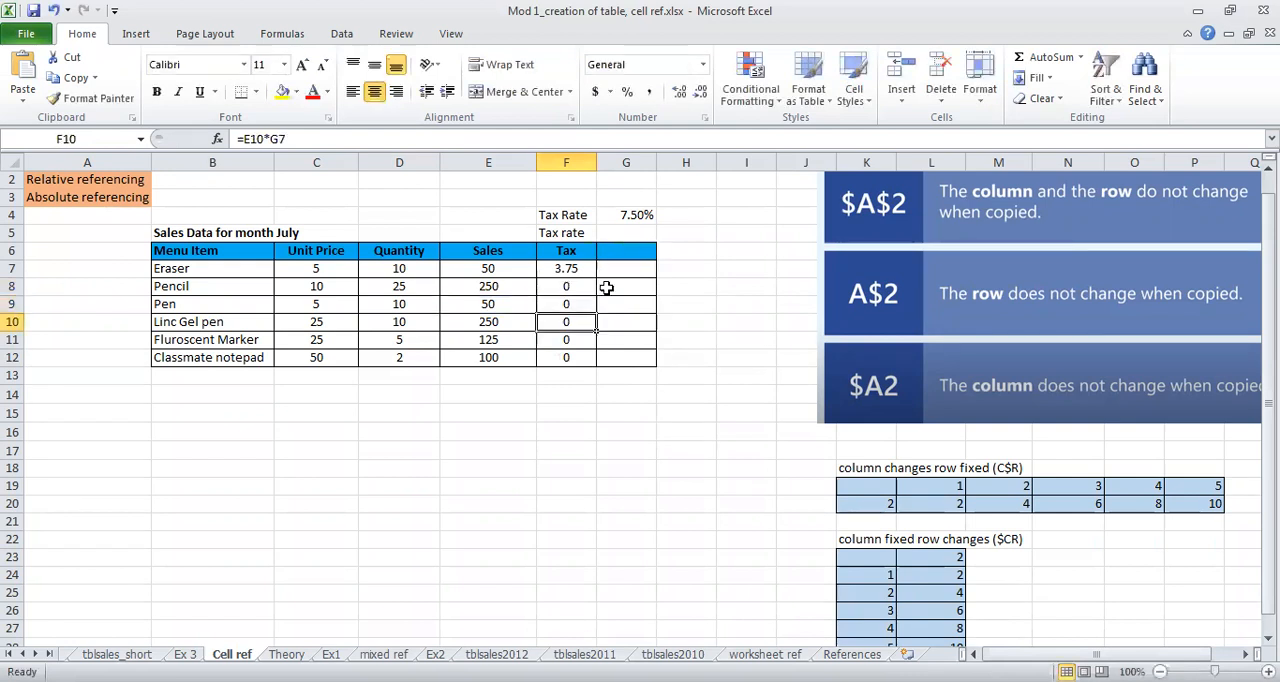
double_click(563, 318)
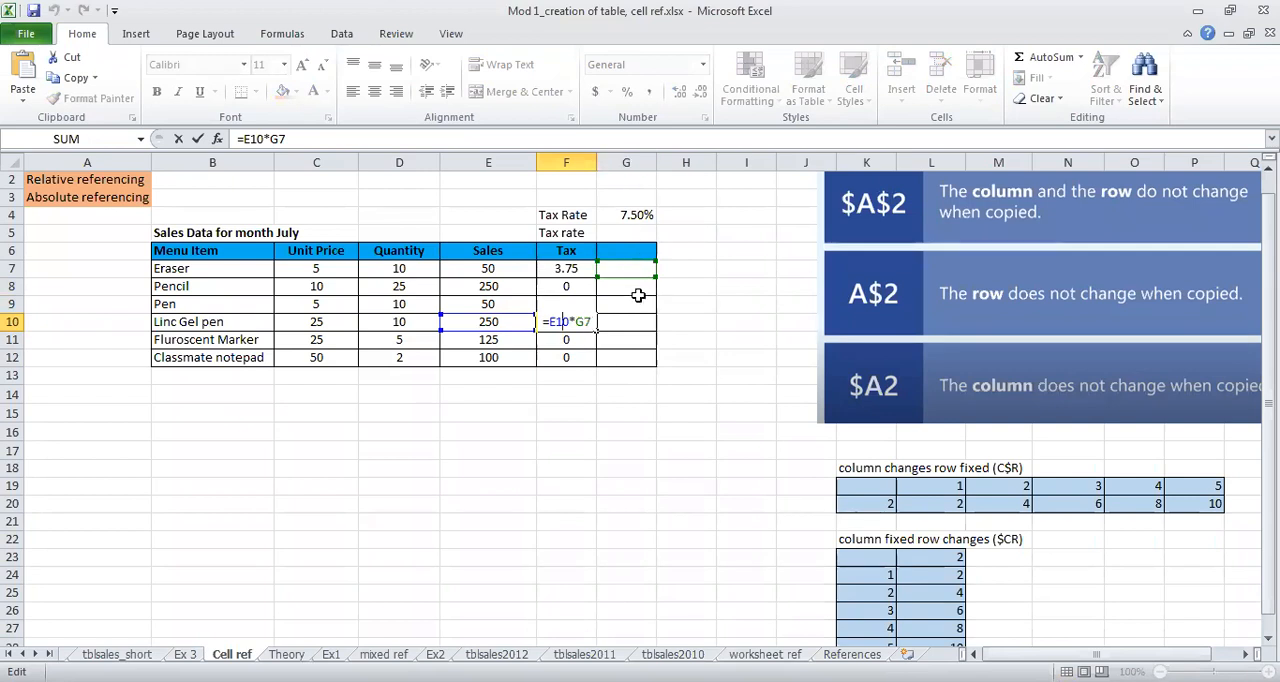
Step: Fix the tax rate reference in the Eraser tax formula so F7 reads =E7*$G$4
left_click(625, 215)
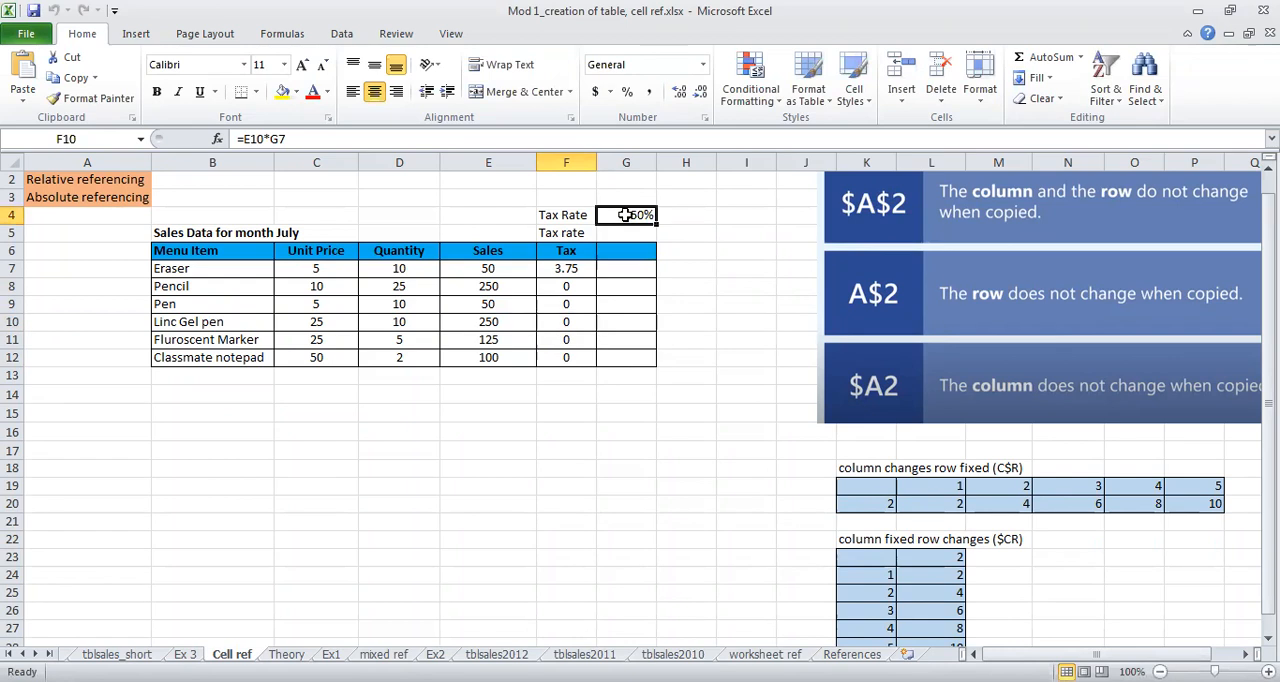
left_click(575, 268)
double_click(575, 268)
type("$G$4")
left_click(585, 272)
type("$4")
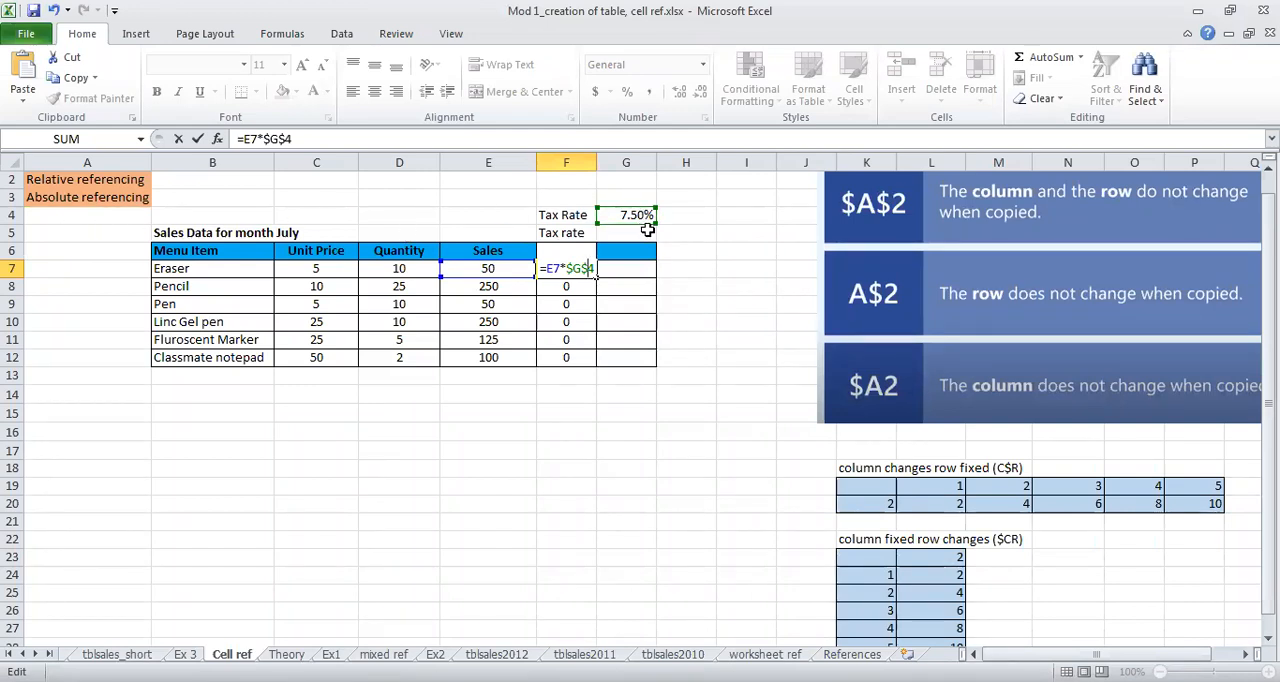
key("Return")
Step: Fill the tax formula from F7 down to F12 and check the references in the Classmate notepad row
left_click(588, 270)
left_click_drag(596, 277, 595, 363)
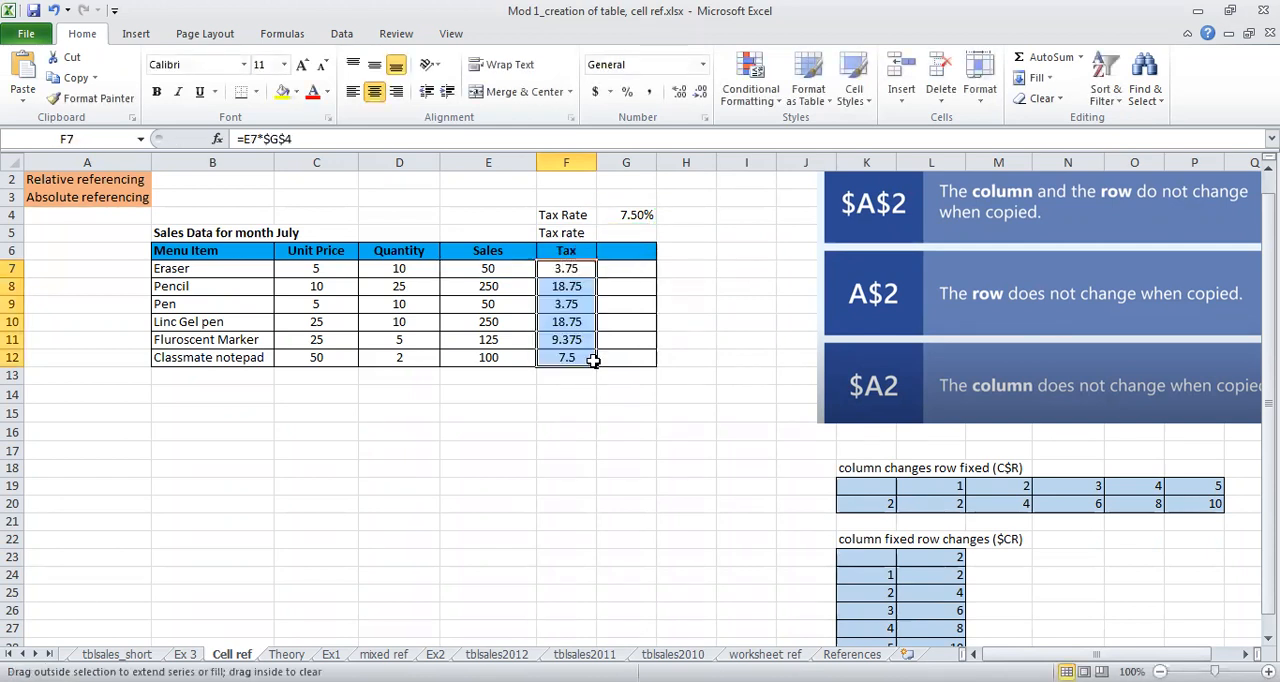
left_click(573, 355)
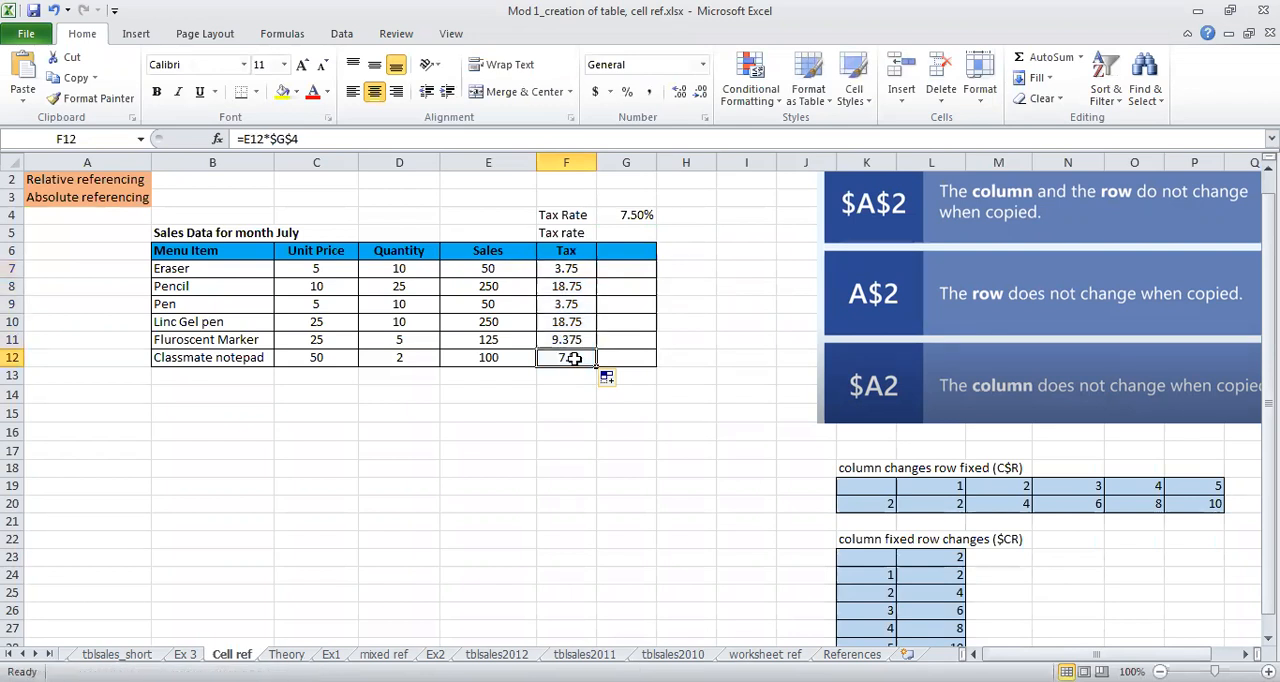
double_click(571, 357)
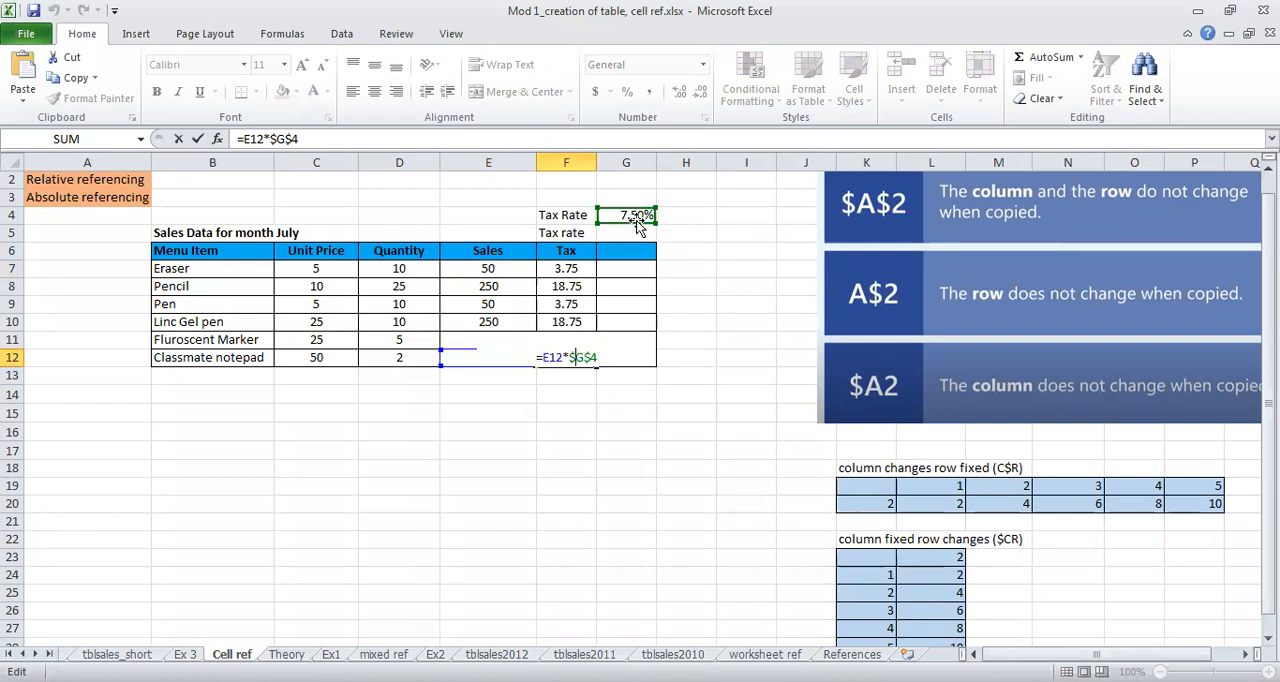
key("Return")
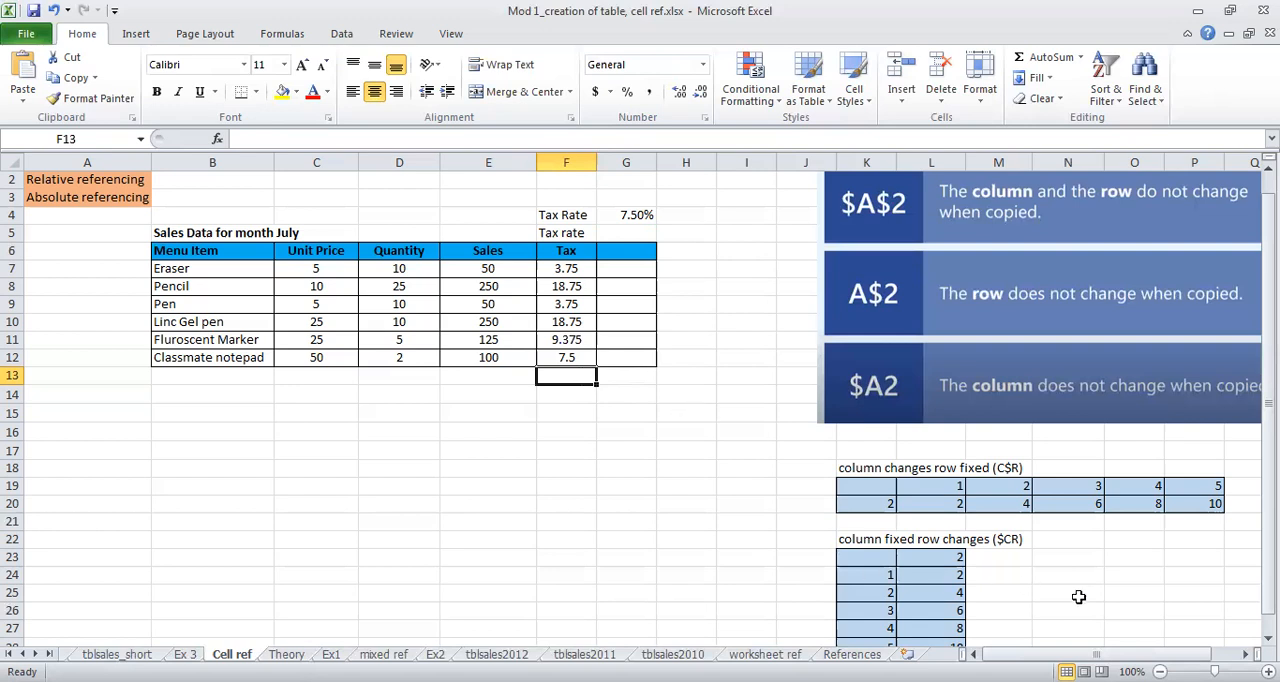
Step: Examine the reference-type chart and the contents of L20 and K20 in the row-fixed example
scroll(889, 537, "right", 2)
scroll(869, 422, "up", 1)
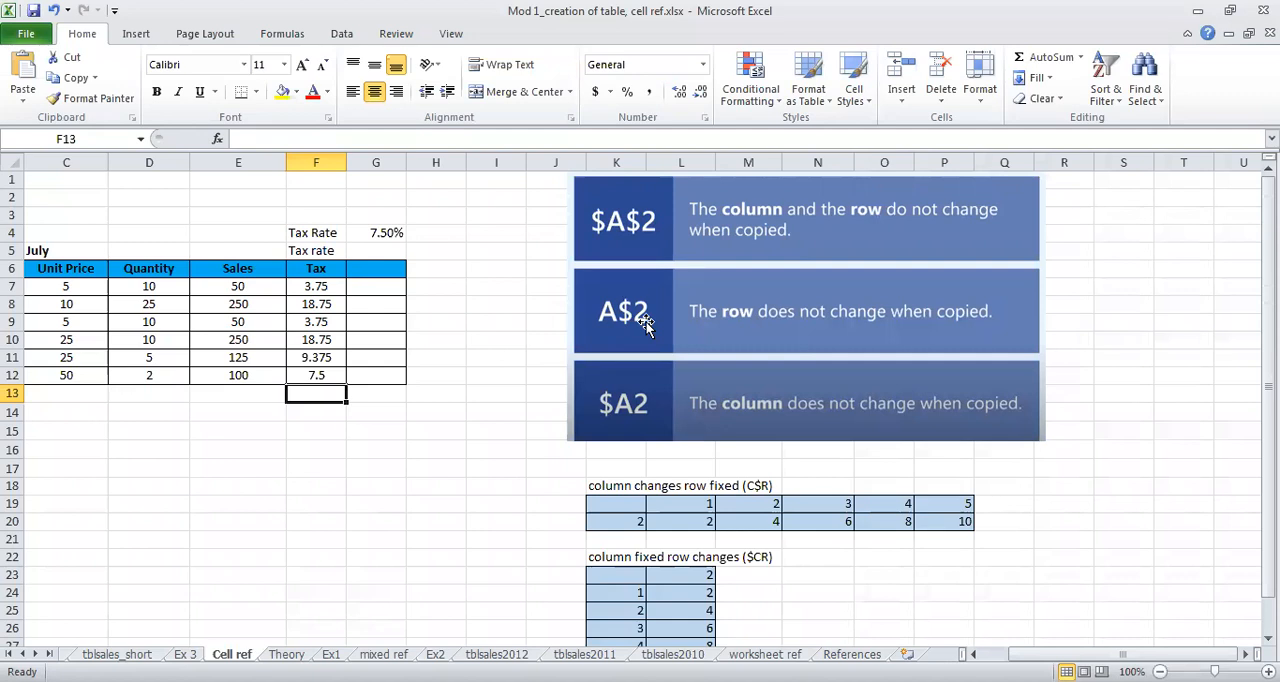
left_click(676, 521)
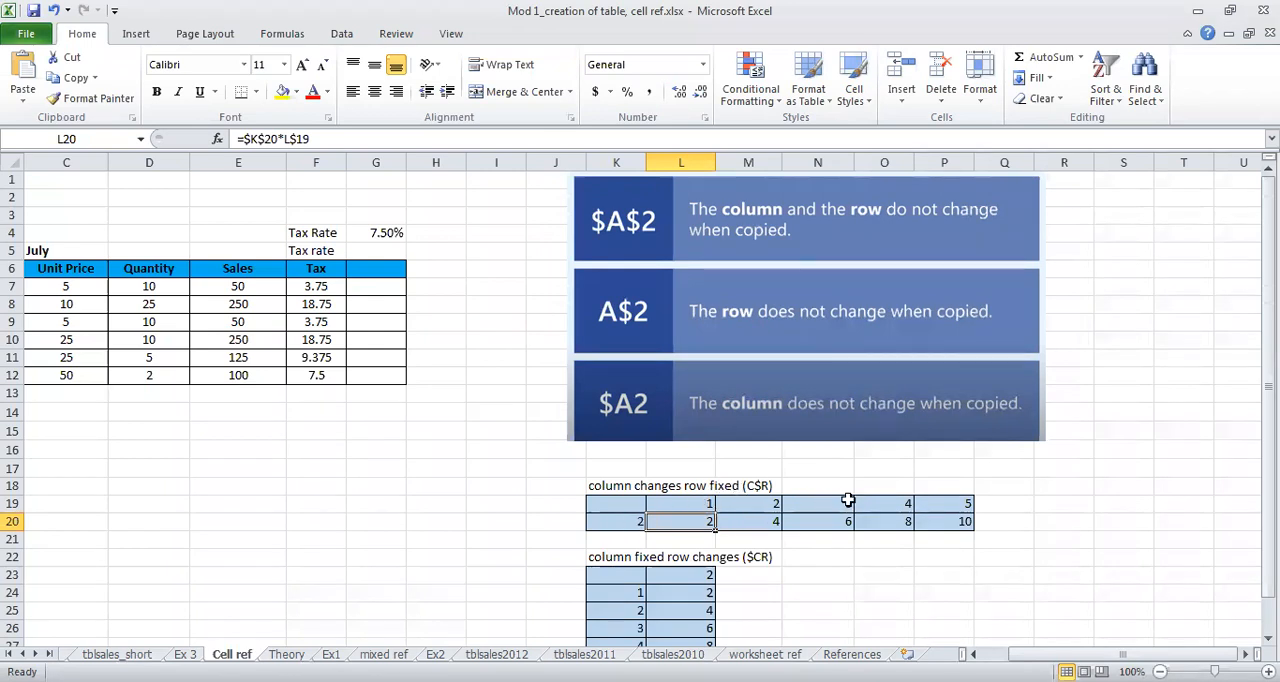
left_click(627, 525)
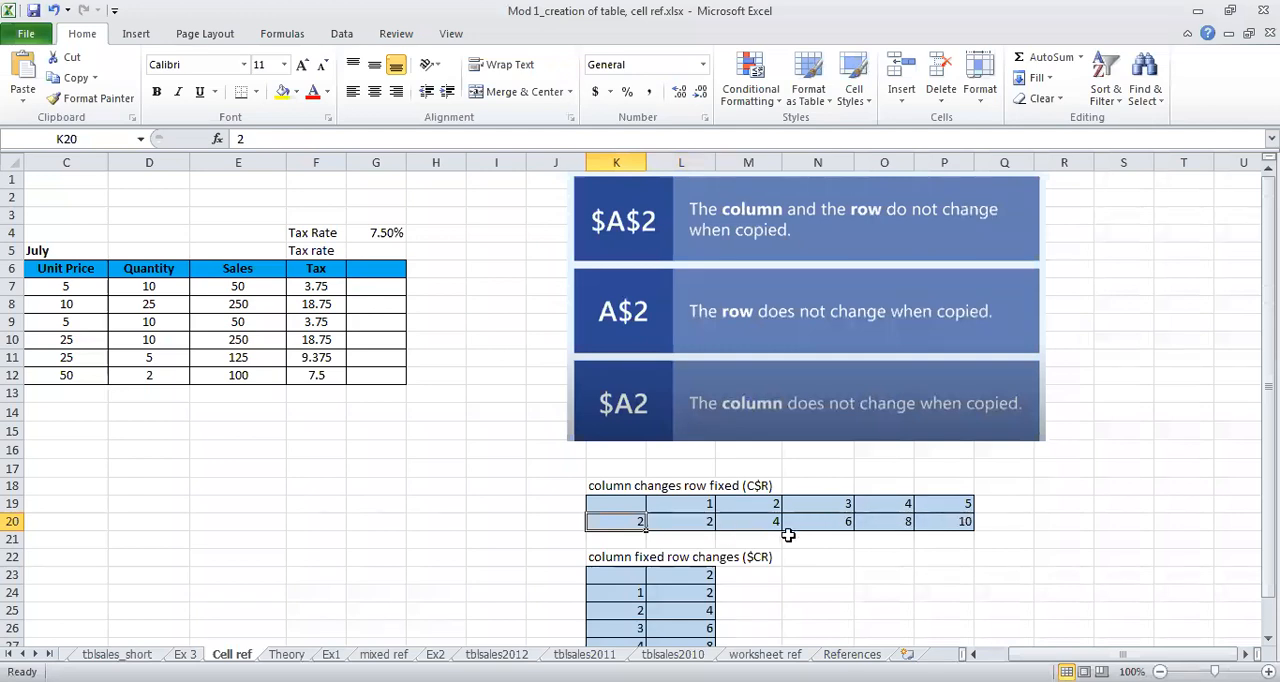
Step: Replace the formula in L20 with the relative formula =K20*L19
double_click(694, 523)
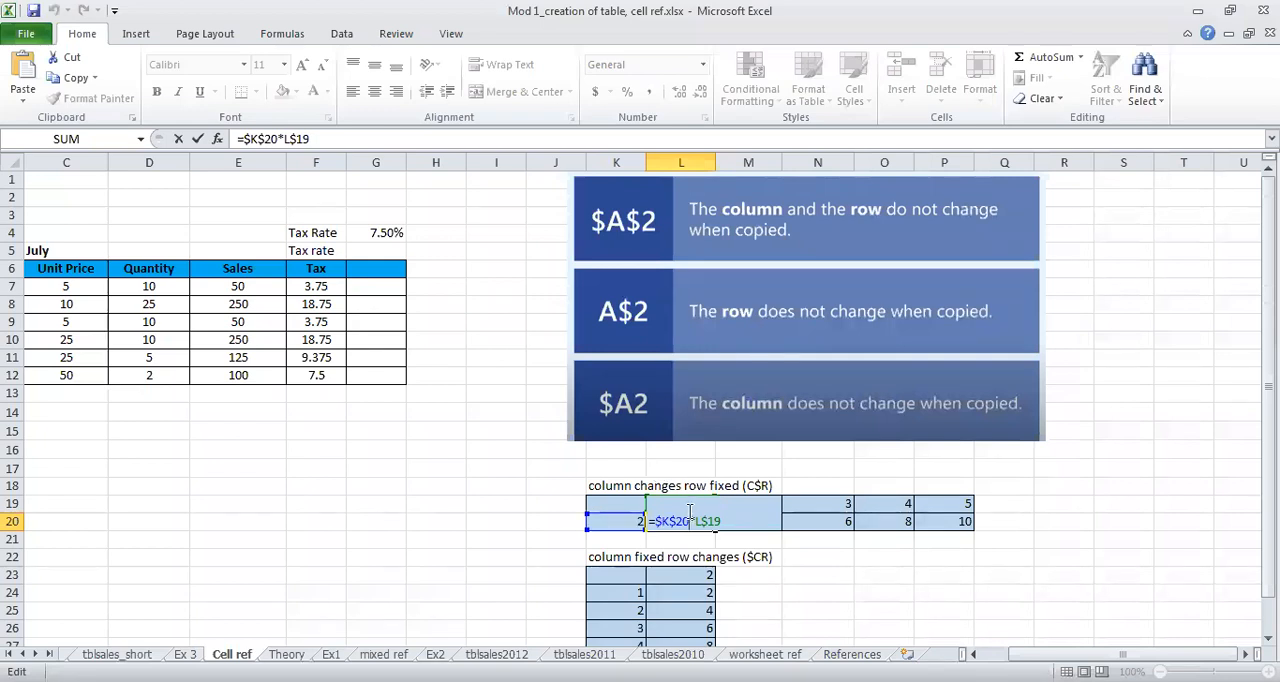
key("BackSpace")
key("BackSpace")
key("BackSpace")
key("BackSpace")
key("BackSpace")
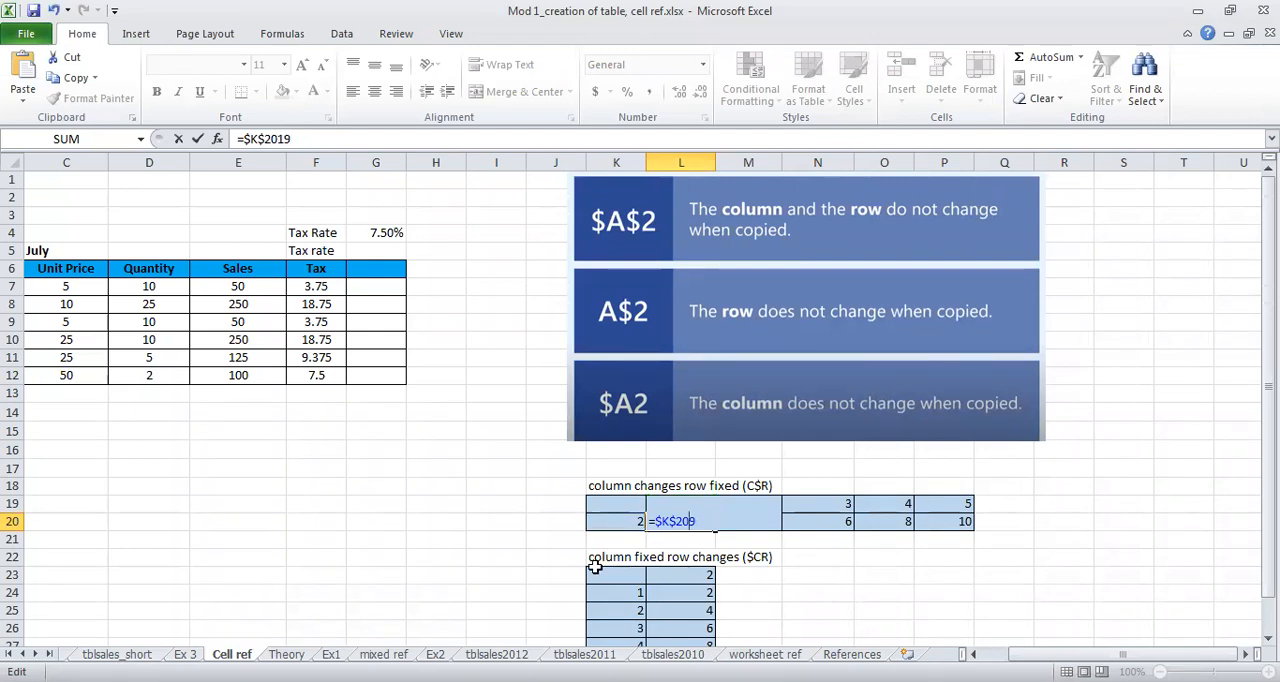
key("BackSpace")
key("BackSpace")
key("BackSpace")
key("BackSpace")
key("BackSpace")
key("BackSpace")
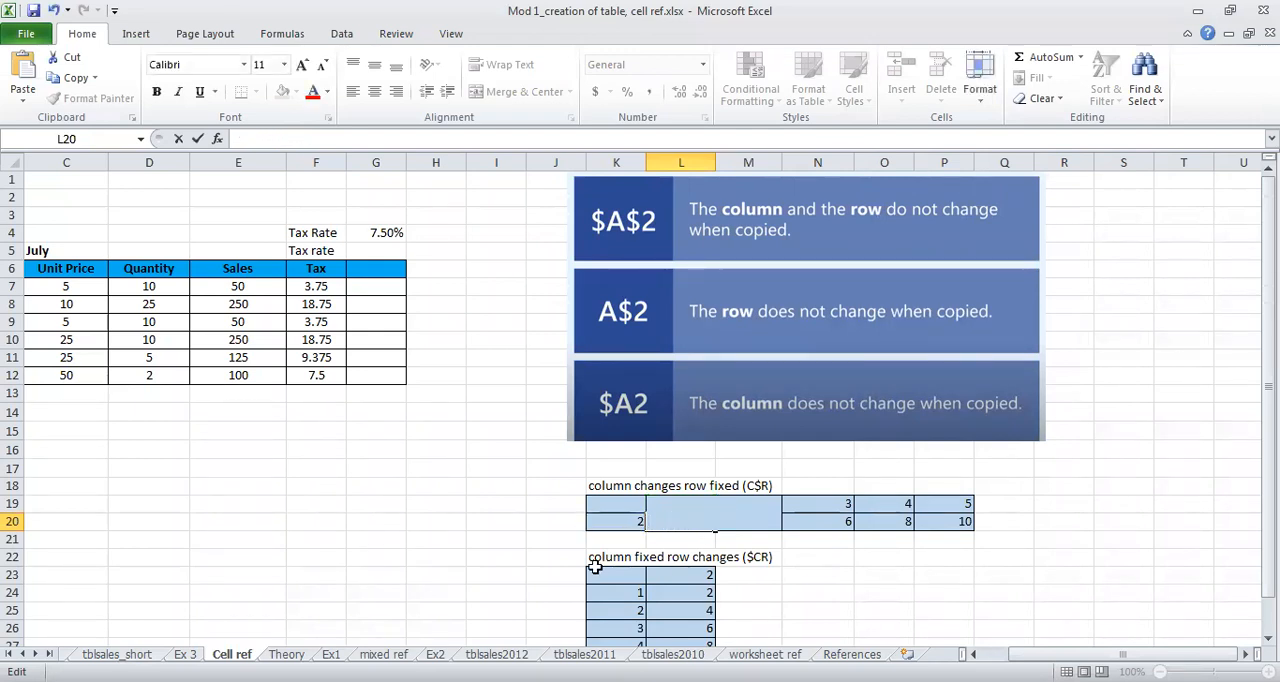
type("=")
left_click(621, 518)
type("*")
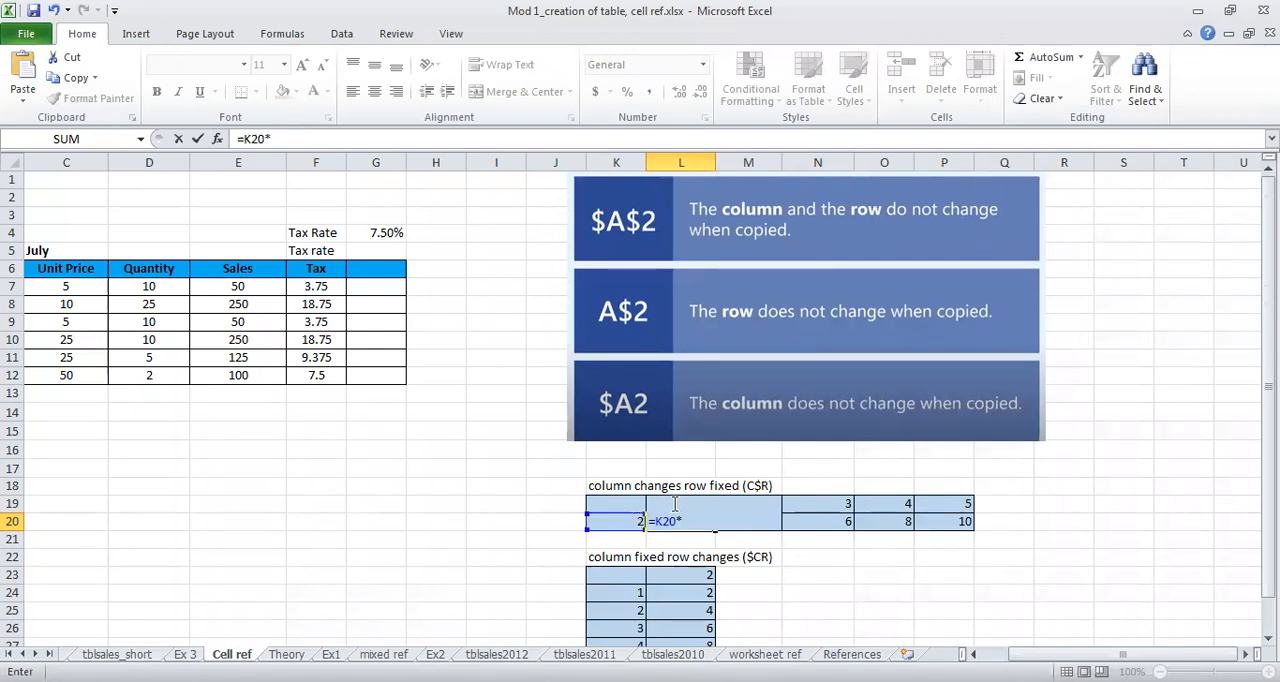
type("L19")
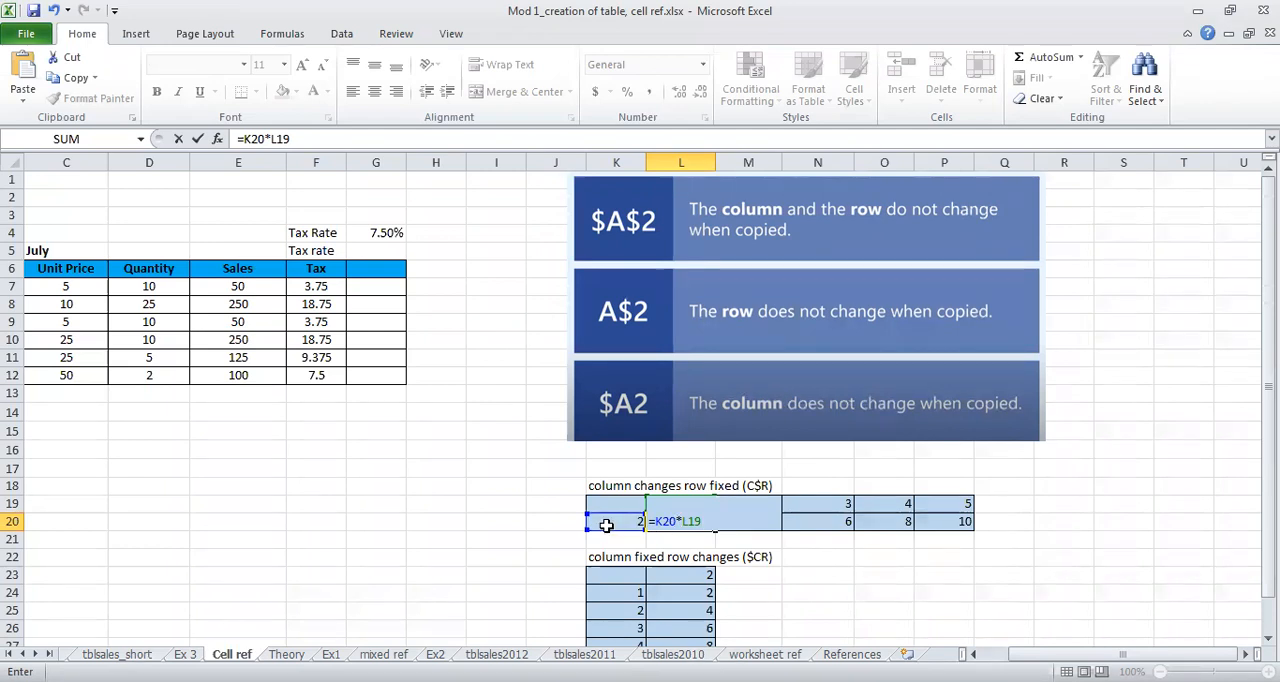
Step: Make K20 absolute and fix only the row of L19 so the L20 formula reads =$K$20*L$19
left_click(664, 520)
type("$K$")
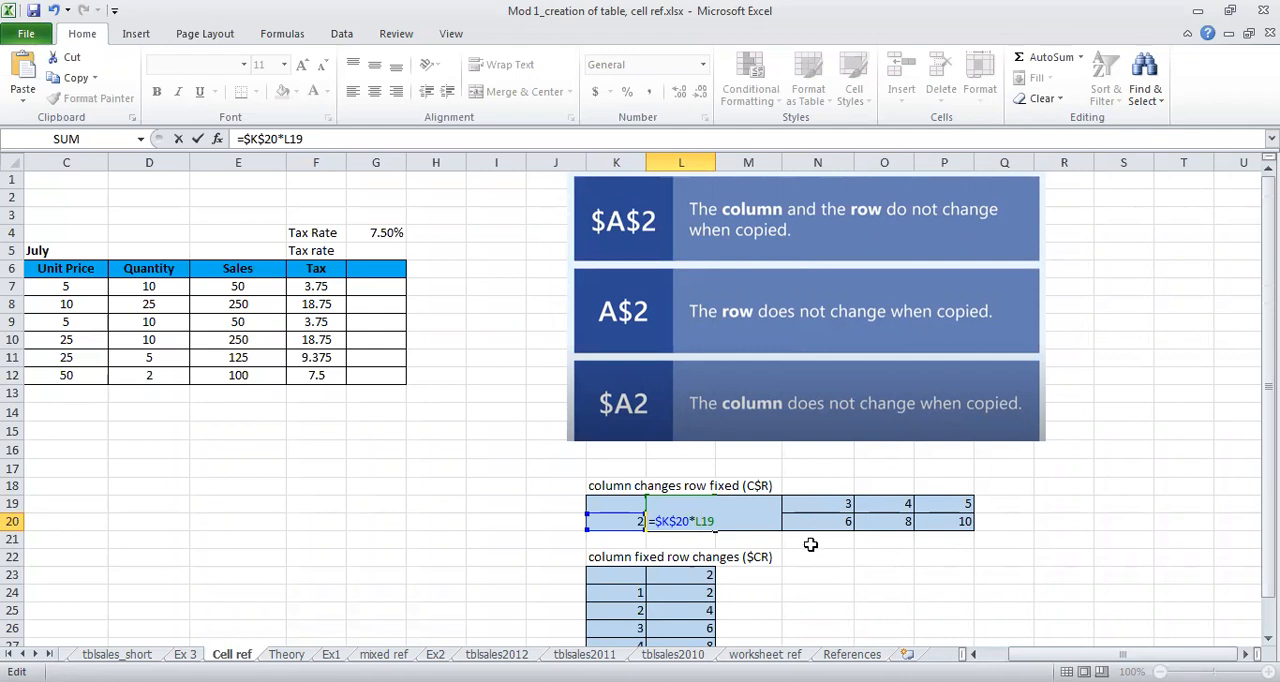
type("$")
key("Return")
Step: Clear the old results in M20:P20 and fill the mixed-reference formula from L20 across to P20
left_click(705, 521)
left_click_drag(733, 521, 945, 519)
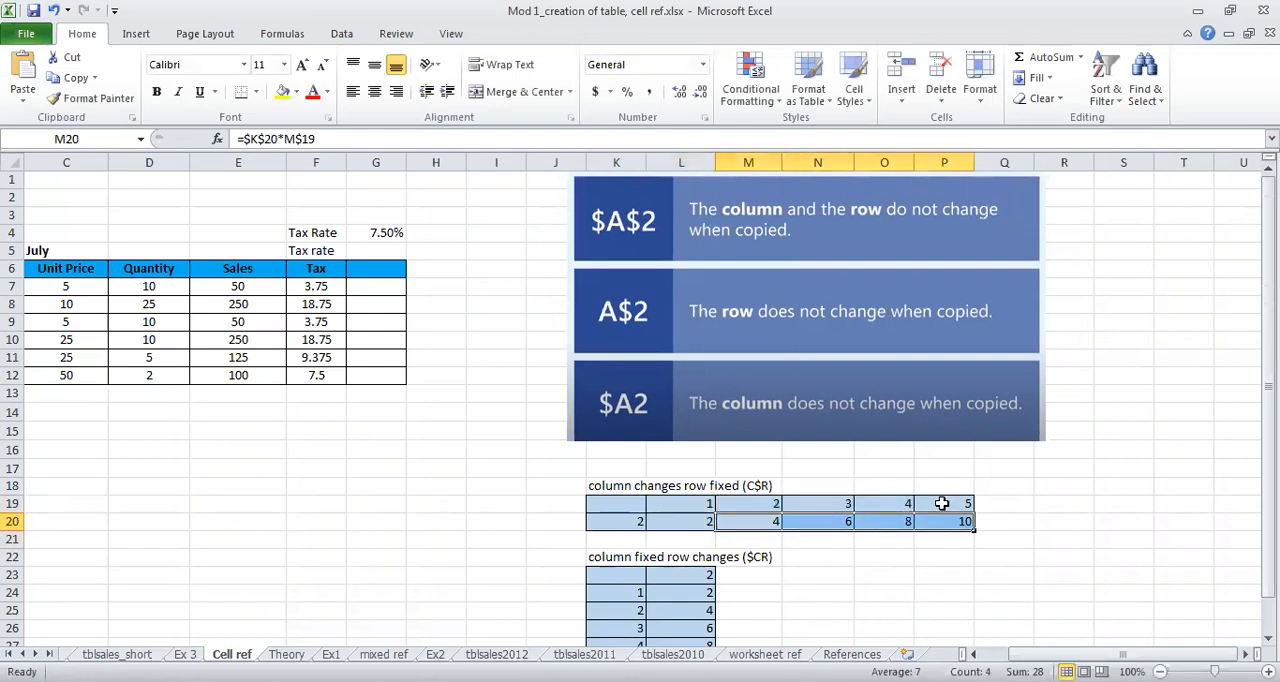
key("Delete")
left_click(703, 521)
left_click_drag(714, 528, 945, 521)
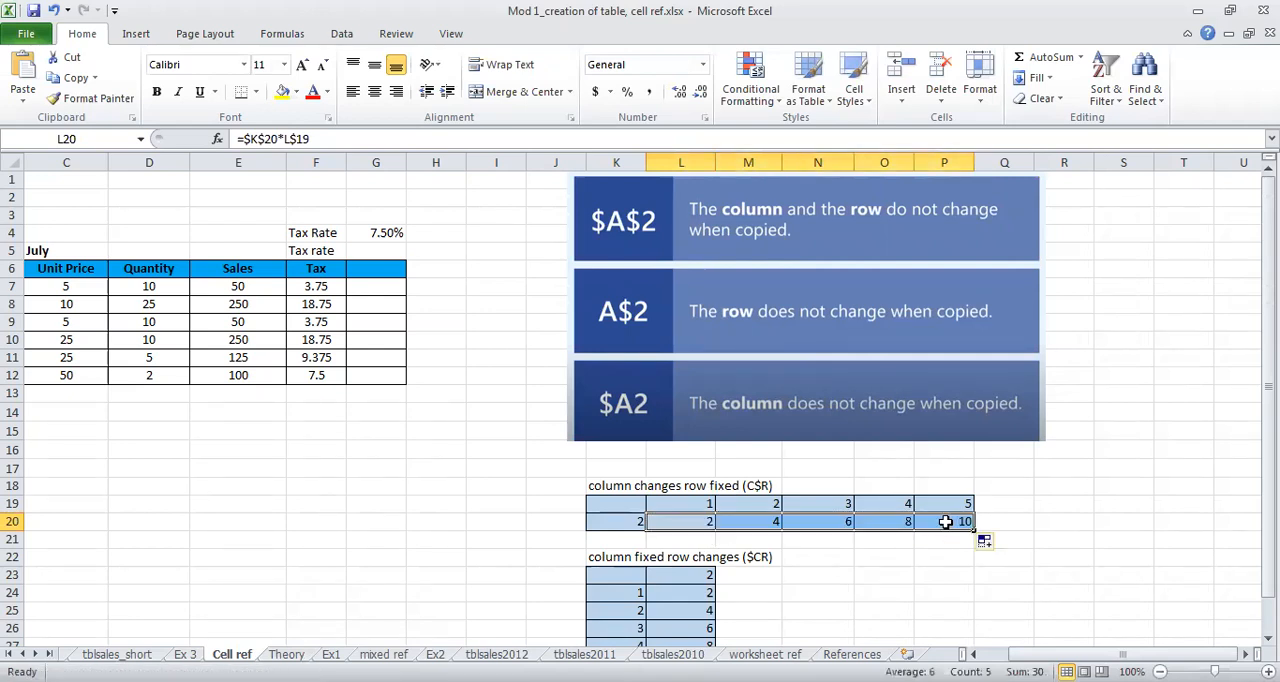
Step: Inspect the formula copied into P20 in the row-fixed example
double_click(945, 521)
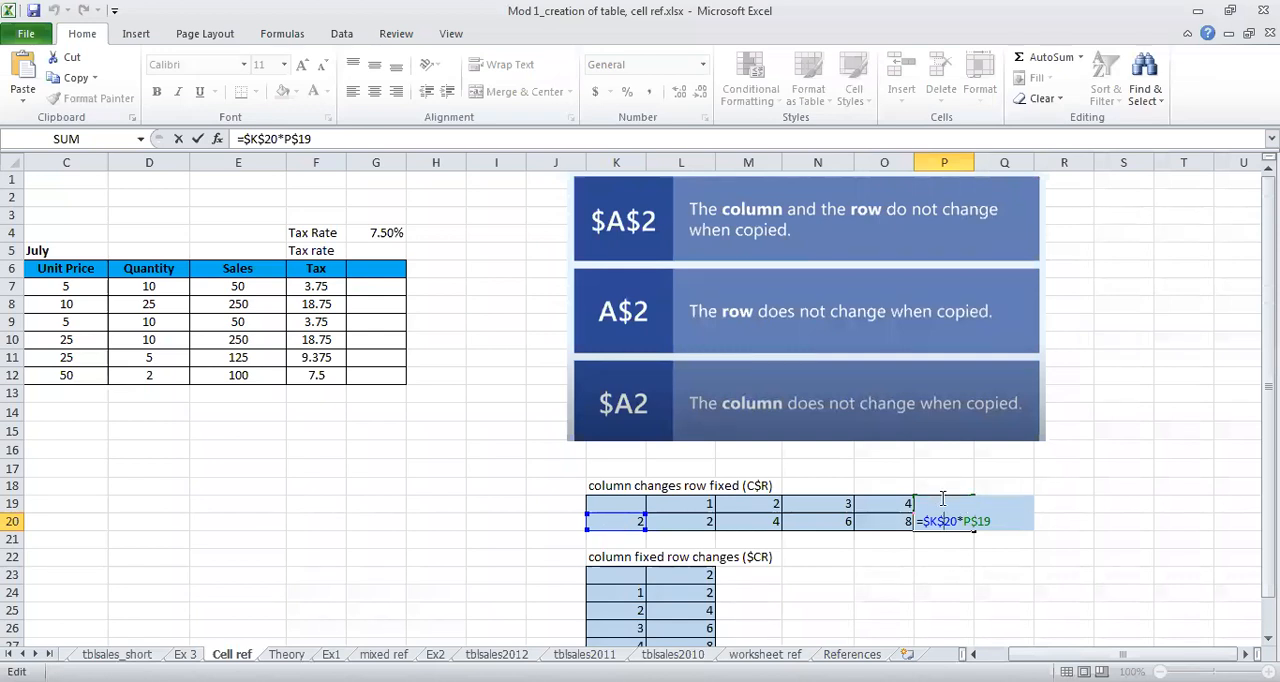
key("Return")
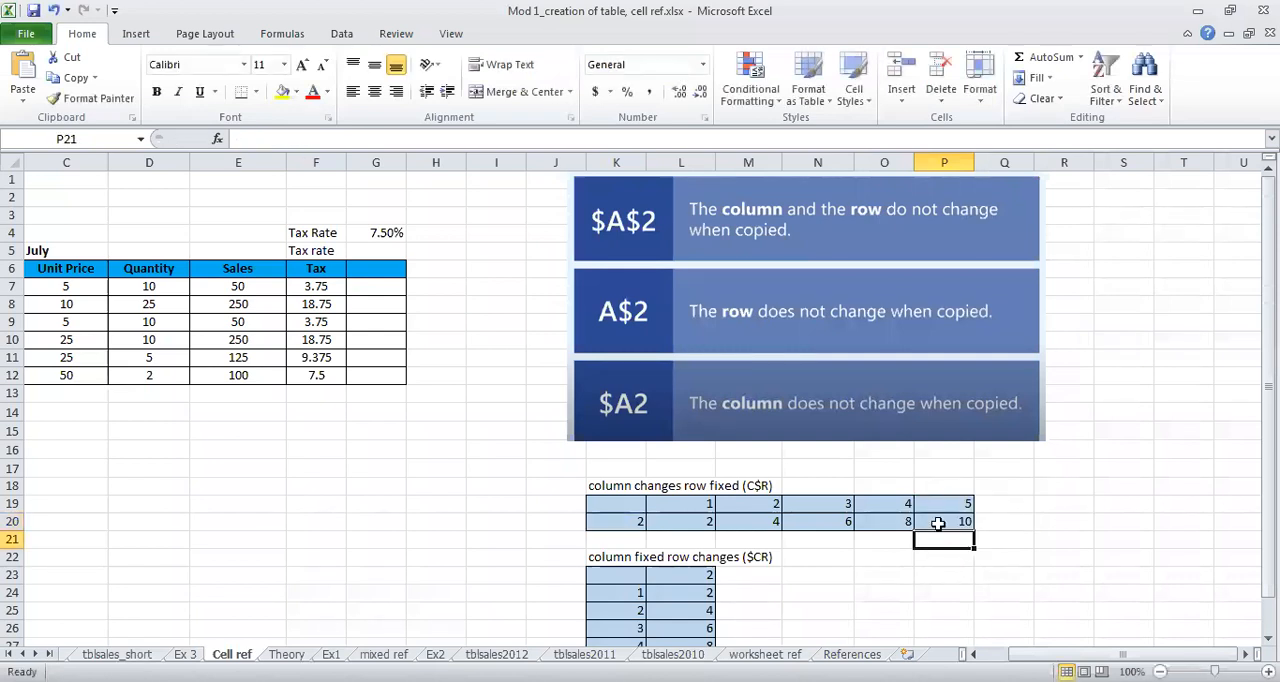
left_click(938, 523)
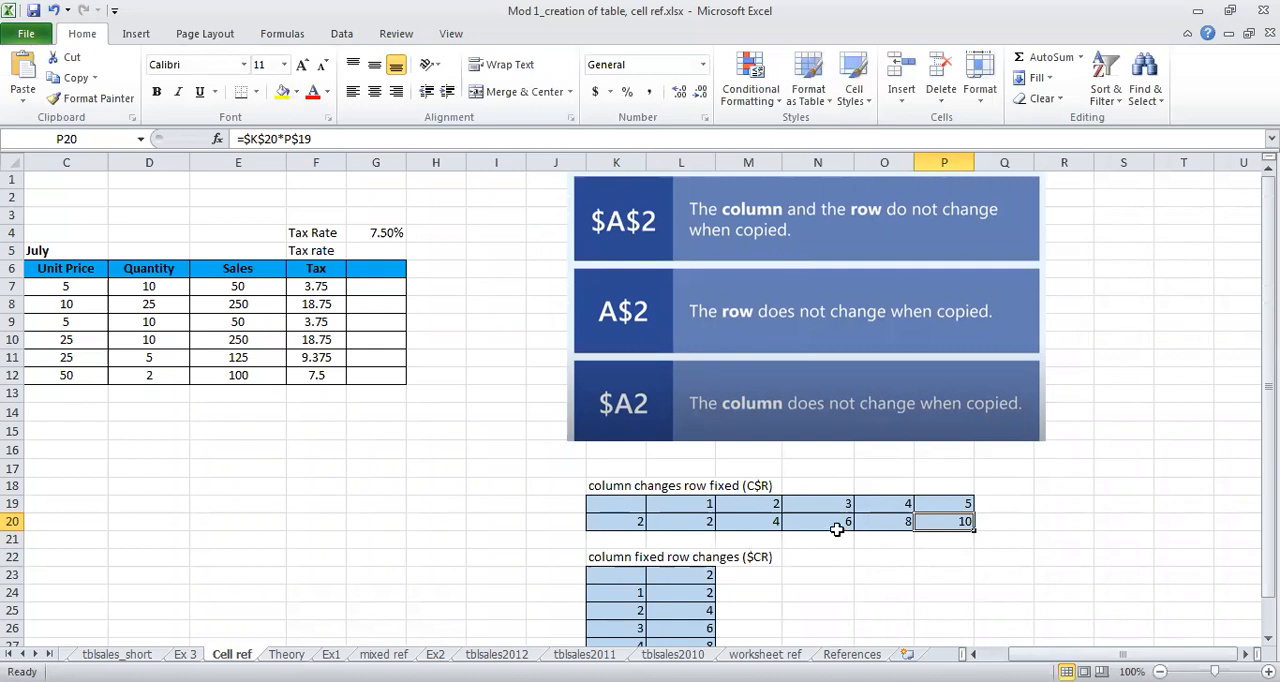
Step: Remove the dollar sign before K in the L20 formula and restore it so the formula reads =$K$20*L$19
double_click(690, 521)
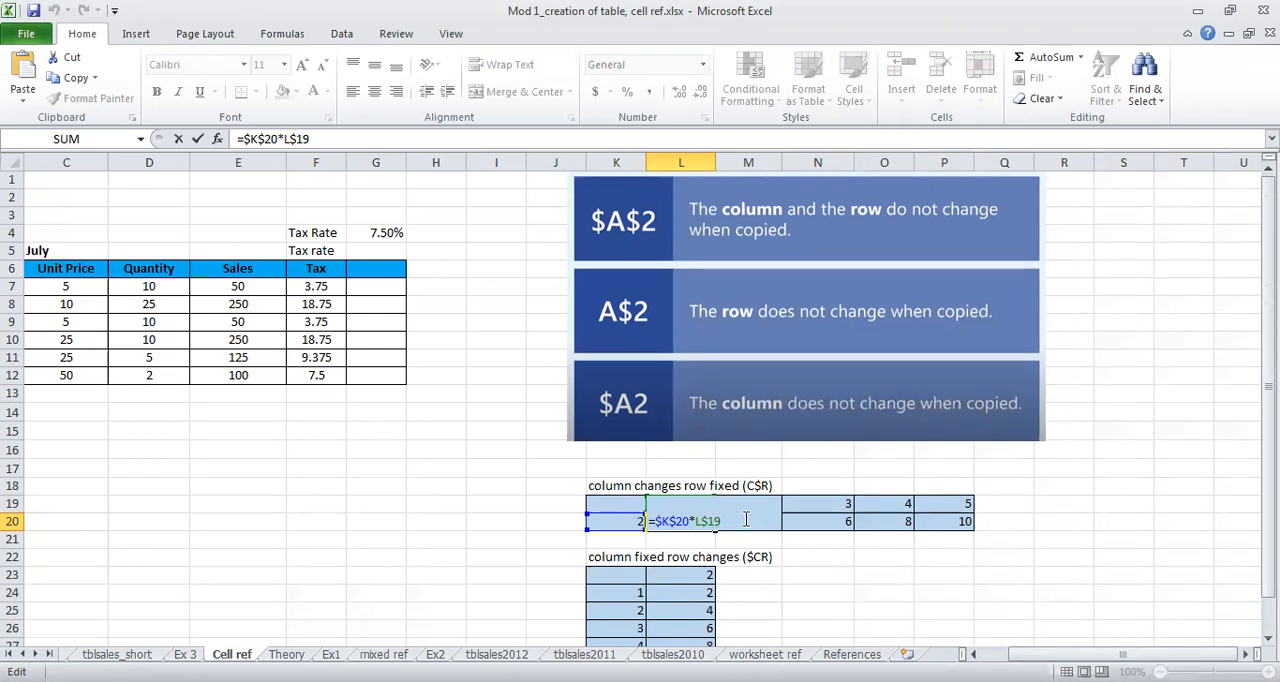
left_click(658, 520)
key("BackSpace")
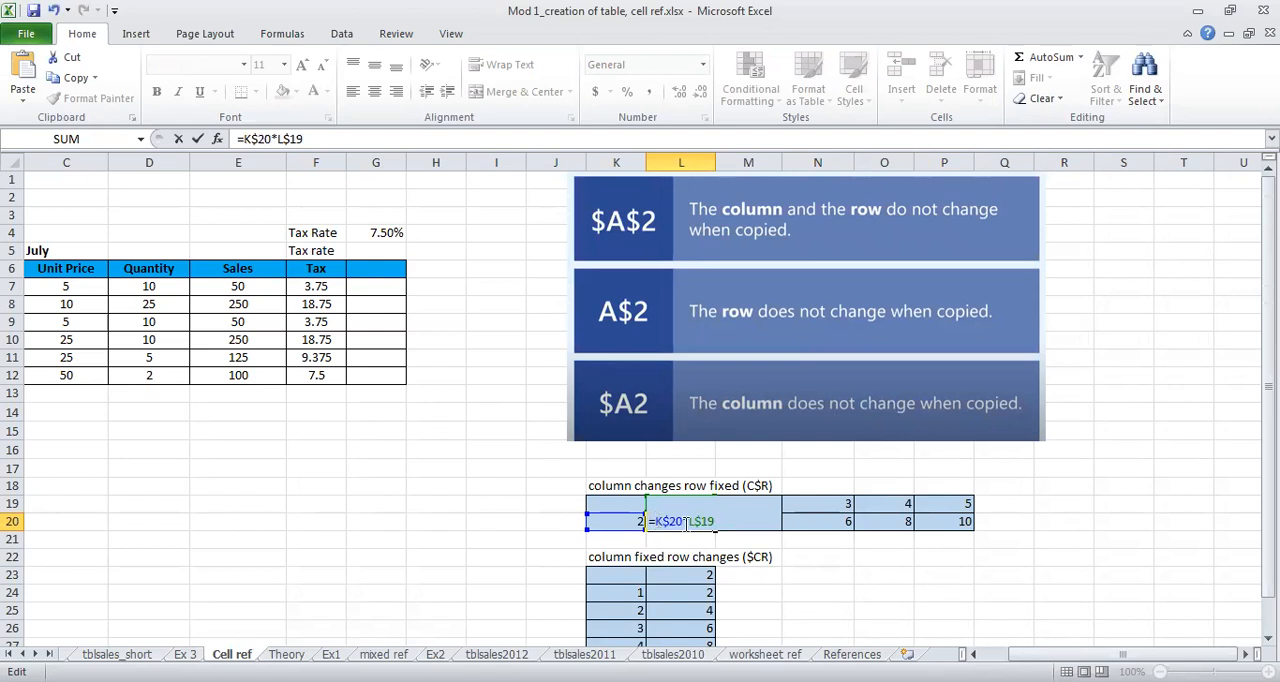
type("$")
key("Delete")
type("$")
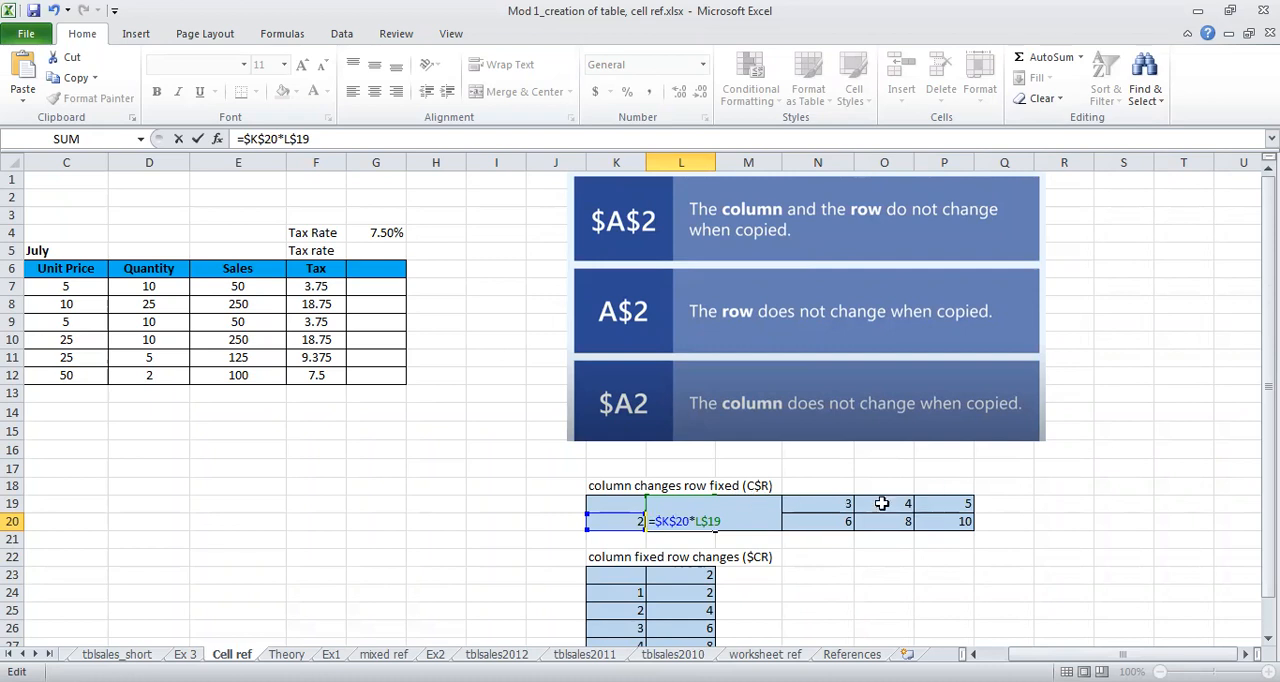
key("Return")
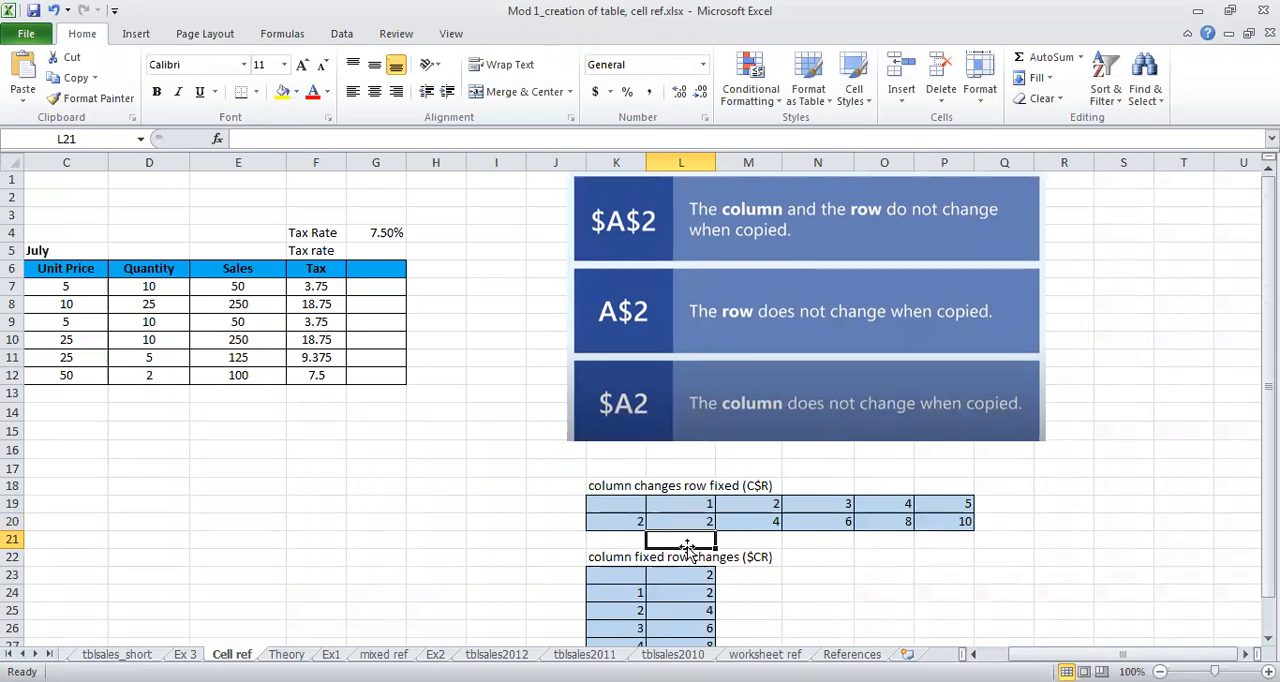
Step: Clear the old results in L24:L28 of the column-fixed example
scroll(705, 562, "down", 1)
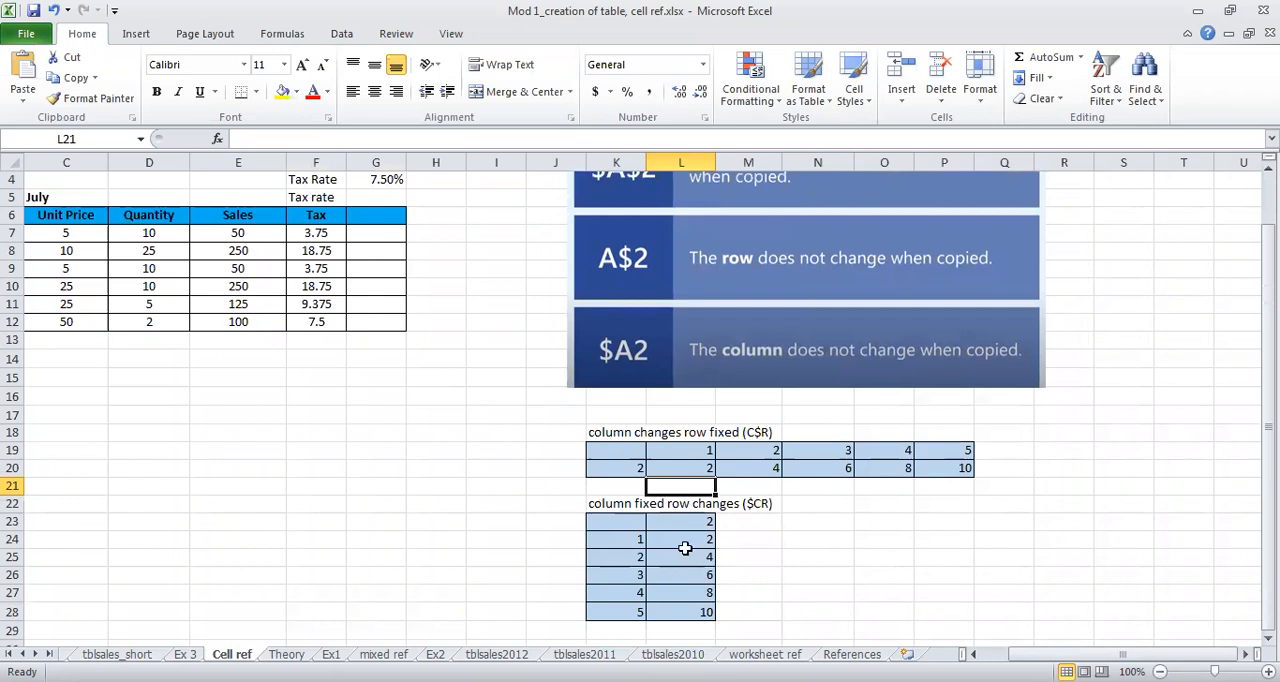
left_click_drag(690, 540, 704, 600)
key("Delete")
Step: Start the relative multiplication formula =L23*K24 in cell L24
left_click(667, 537)
type("=")
left_click(650, 518)
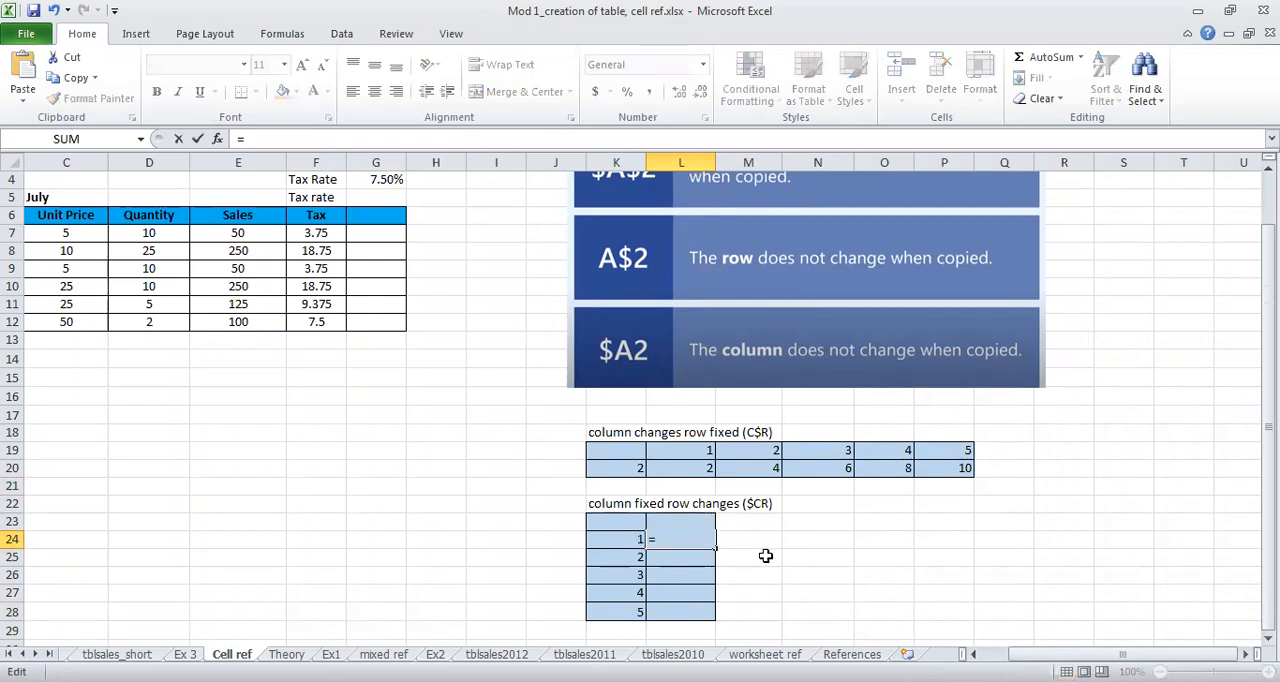
type("L2")
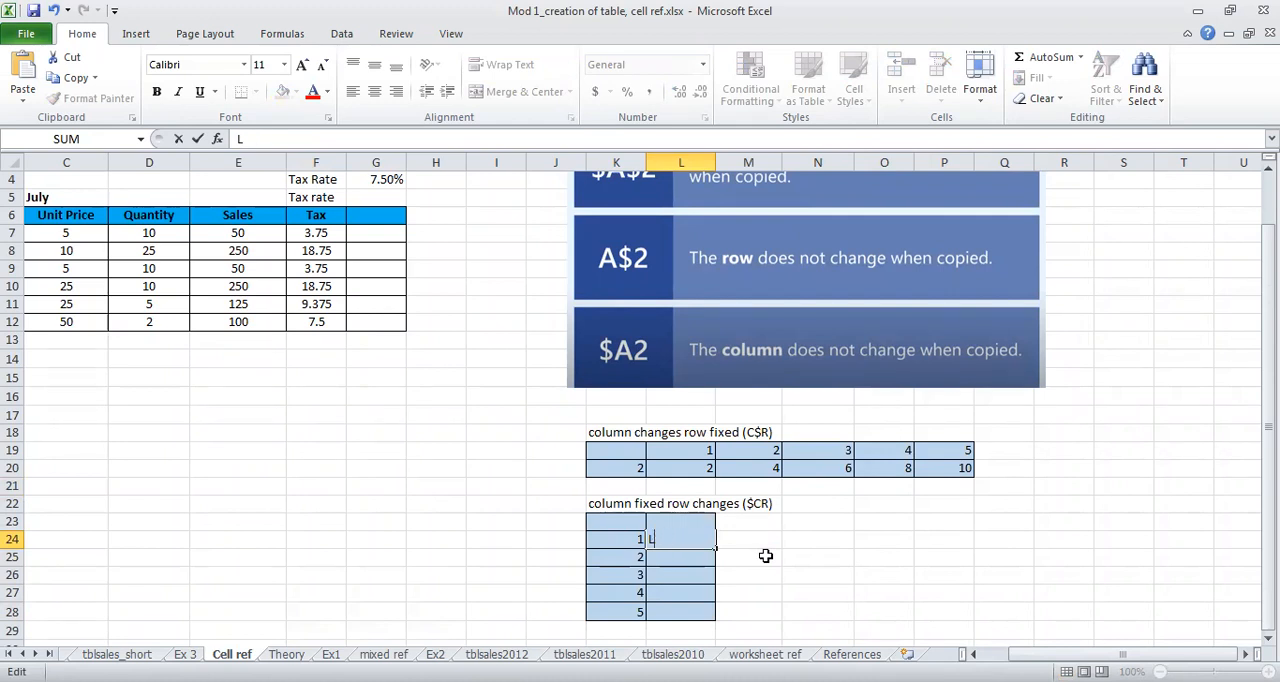
type("=")
key("Up")
type("*")
left_click(622, 541)
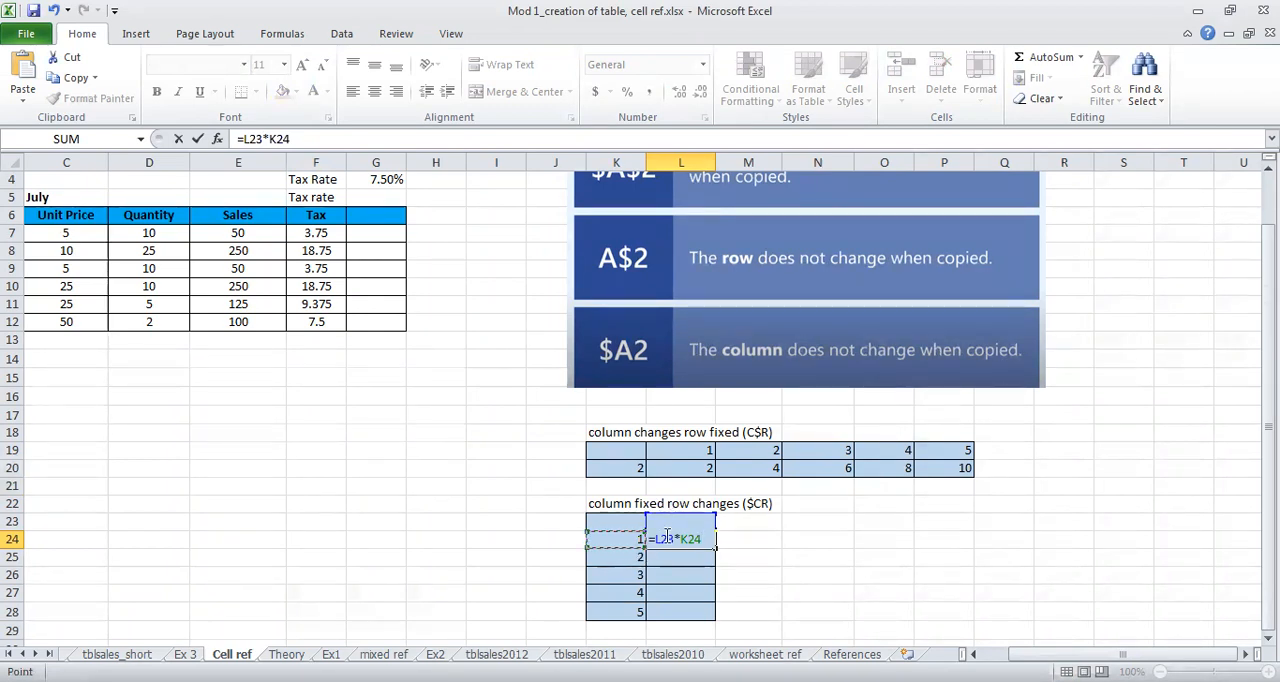
Step: Make L23 absolute and fix only the column of K24 so the L24 formula reads =$L$23*$K24
left_click(663, 540)
double_click(663, 540)
key("F4")
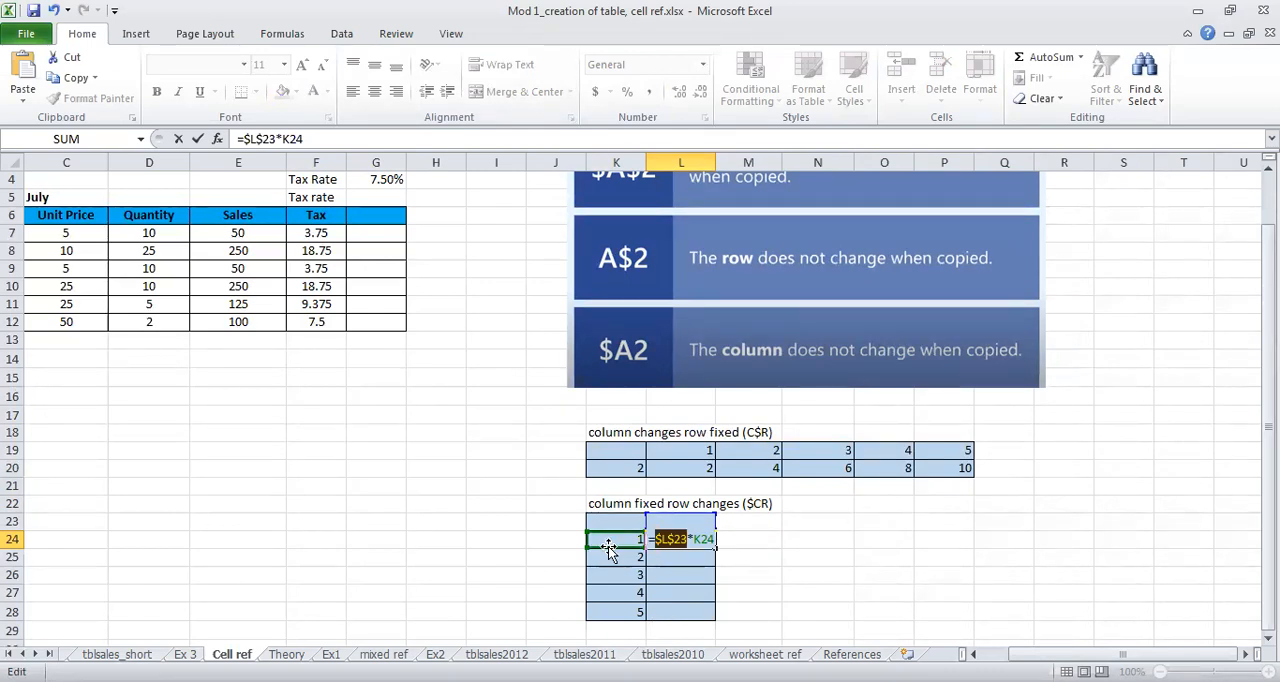
left_click(690, 538)
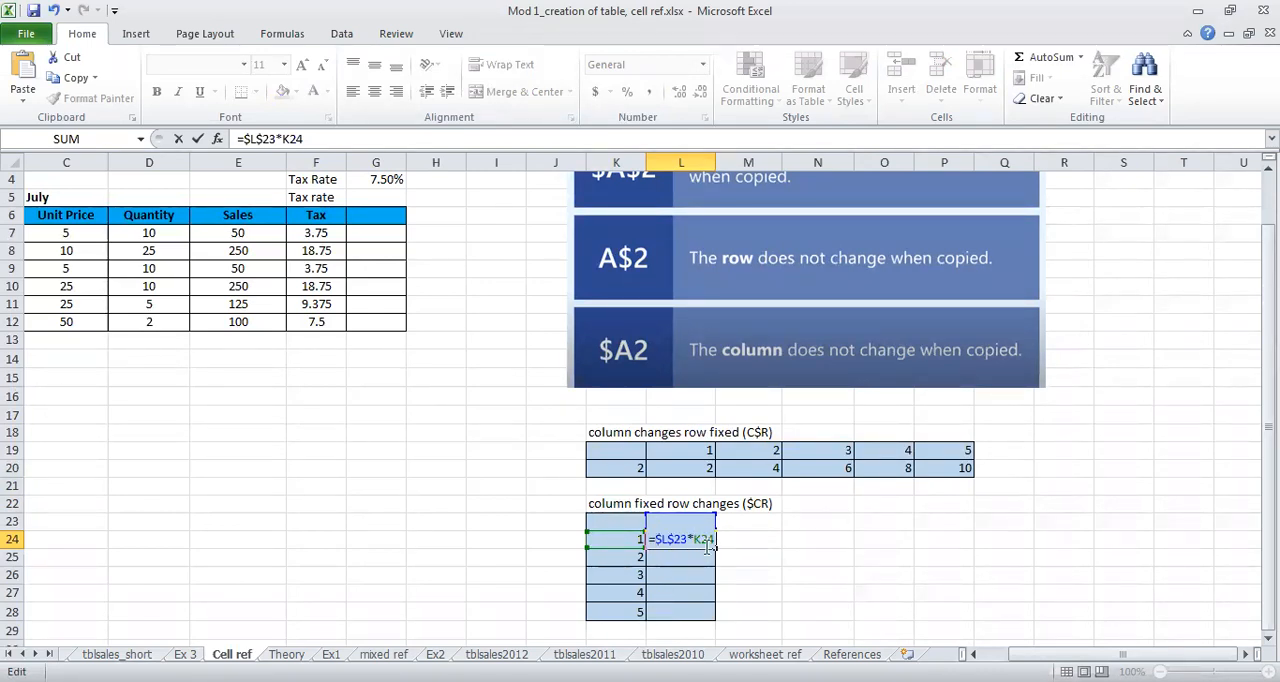
type("$")
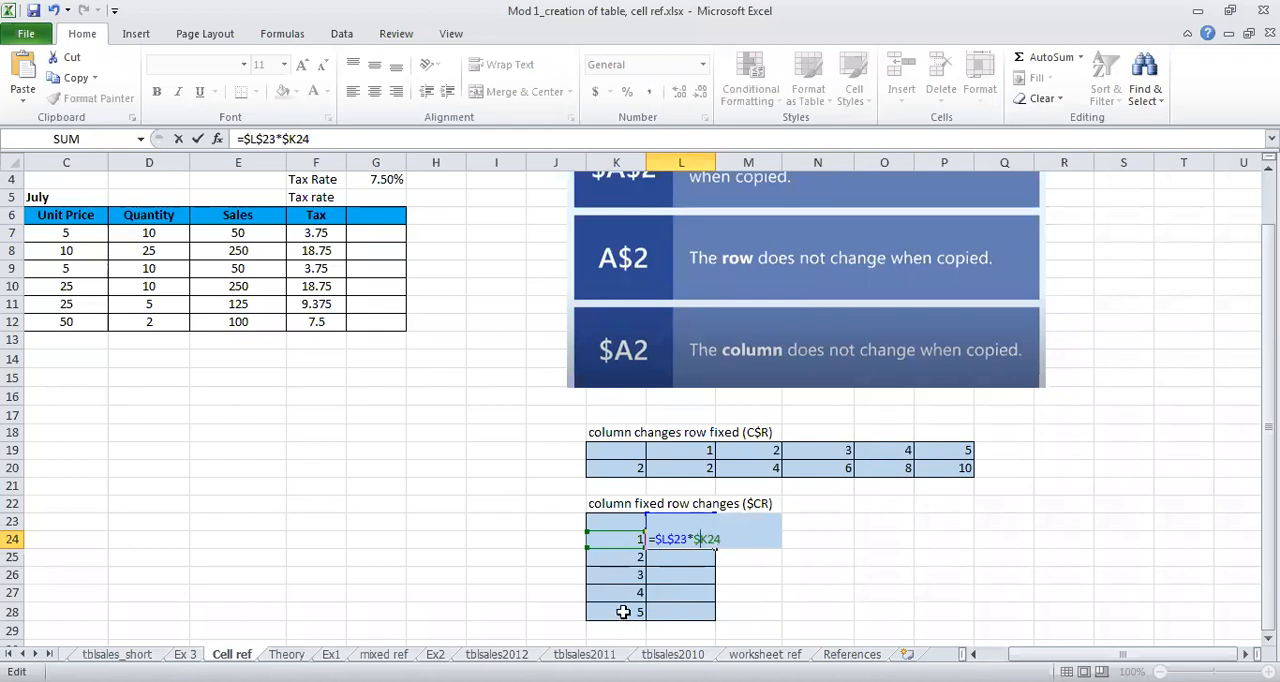
key("Return")
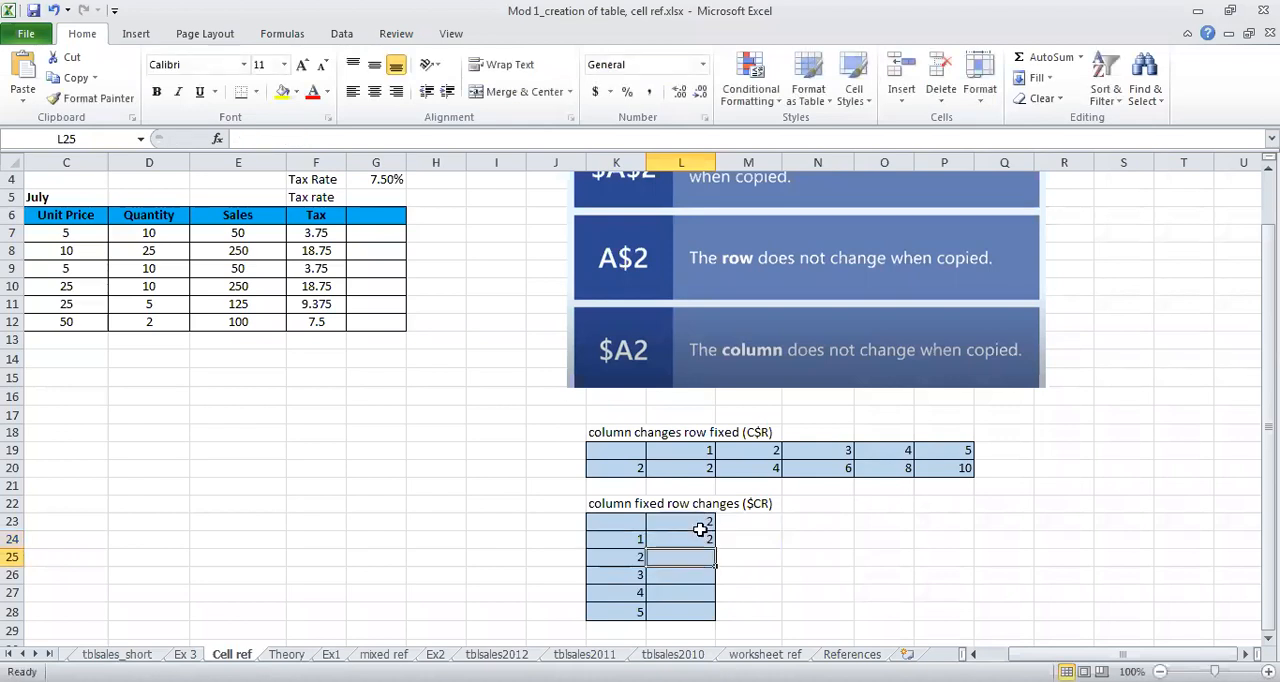
Step: Fill the mixed-reference formula from L24 down to L28
left_click(700, 540)
left_click_drag(708, 549, 690, 604)
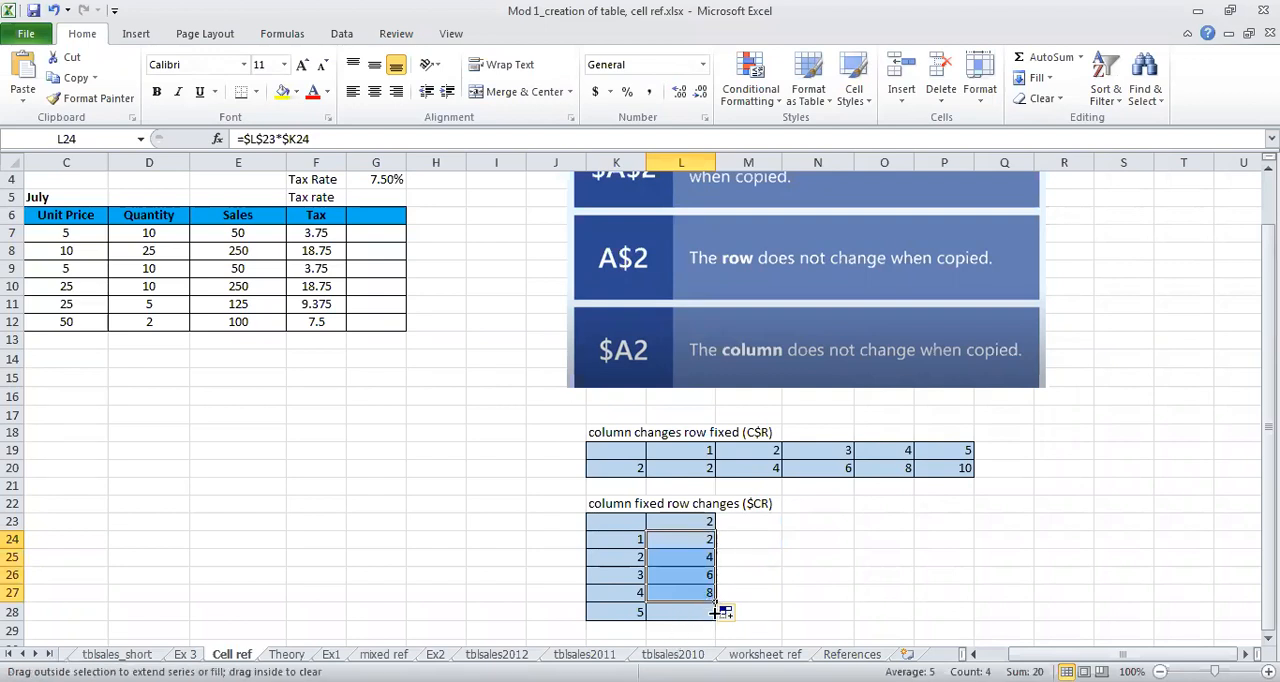
left_click_drag(720, 612, 720, 614)
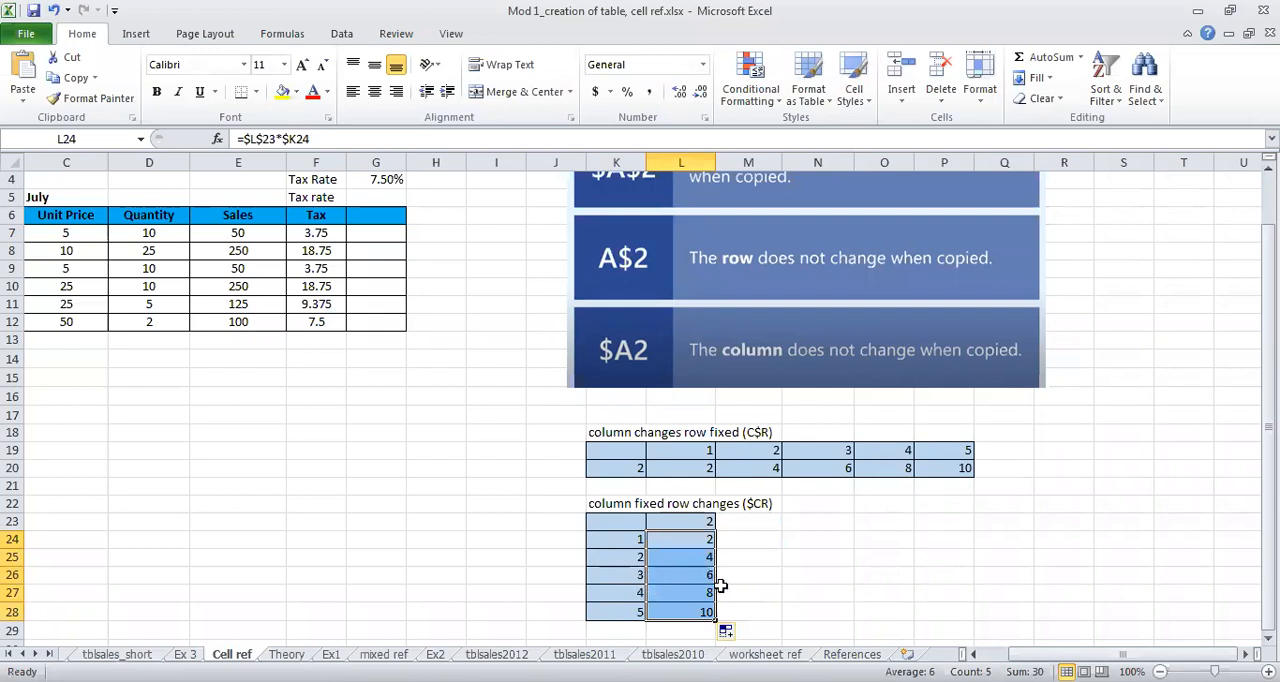
left_click(782, 594)
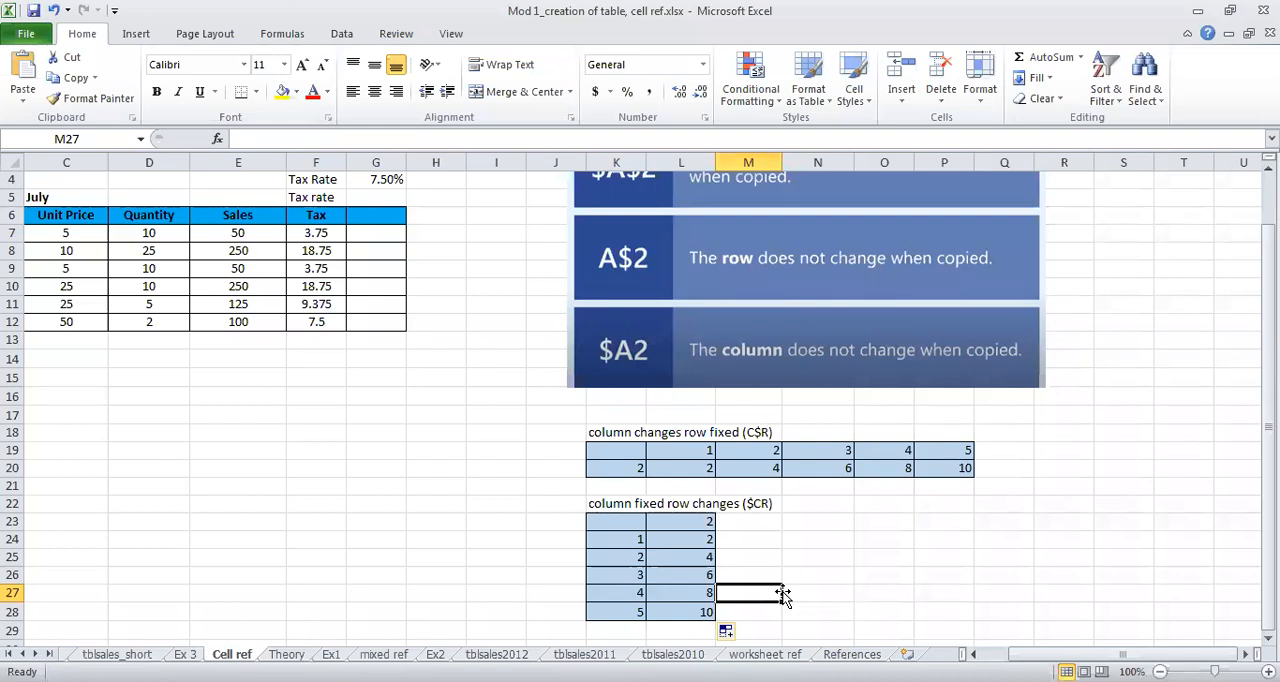
Step: Review the formula in L24 and fill it down to L28 again
double_click(700, 543)
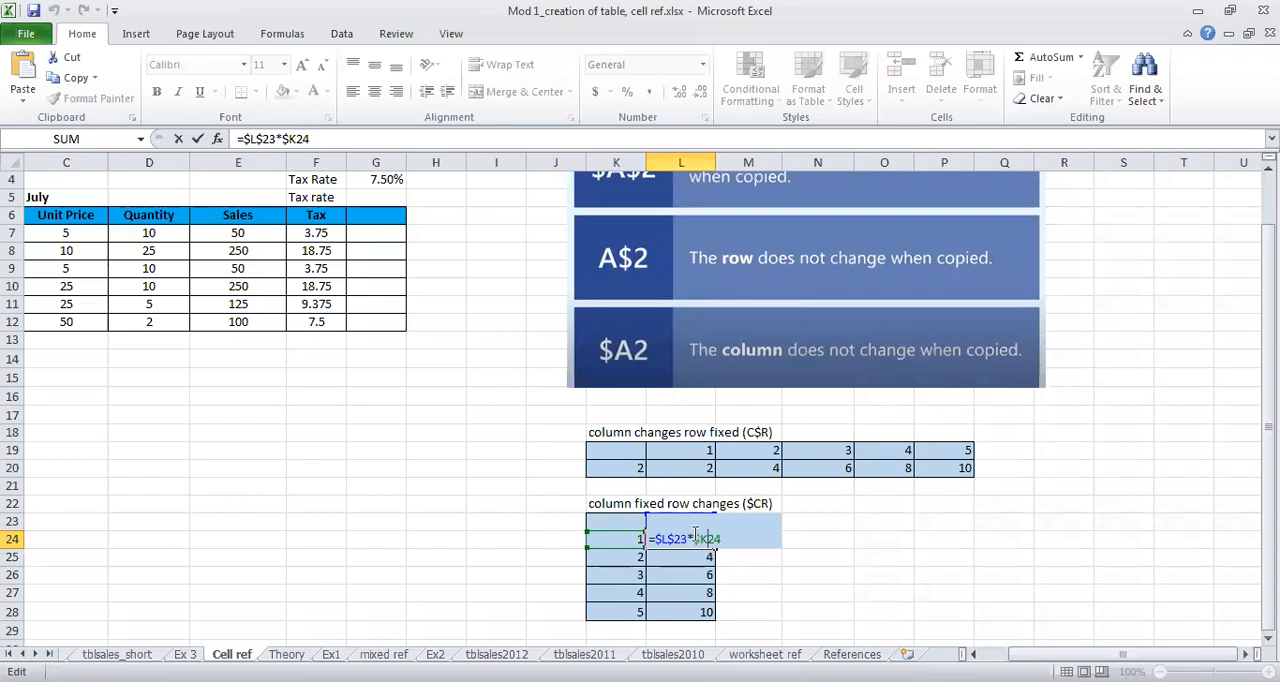
key("ctrl+Return")
left_click_drag(717, 547, 718, 607)
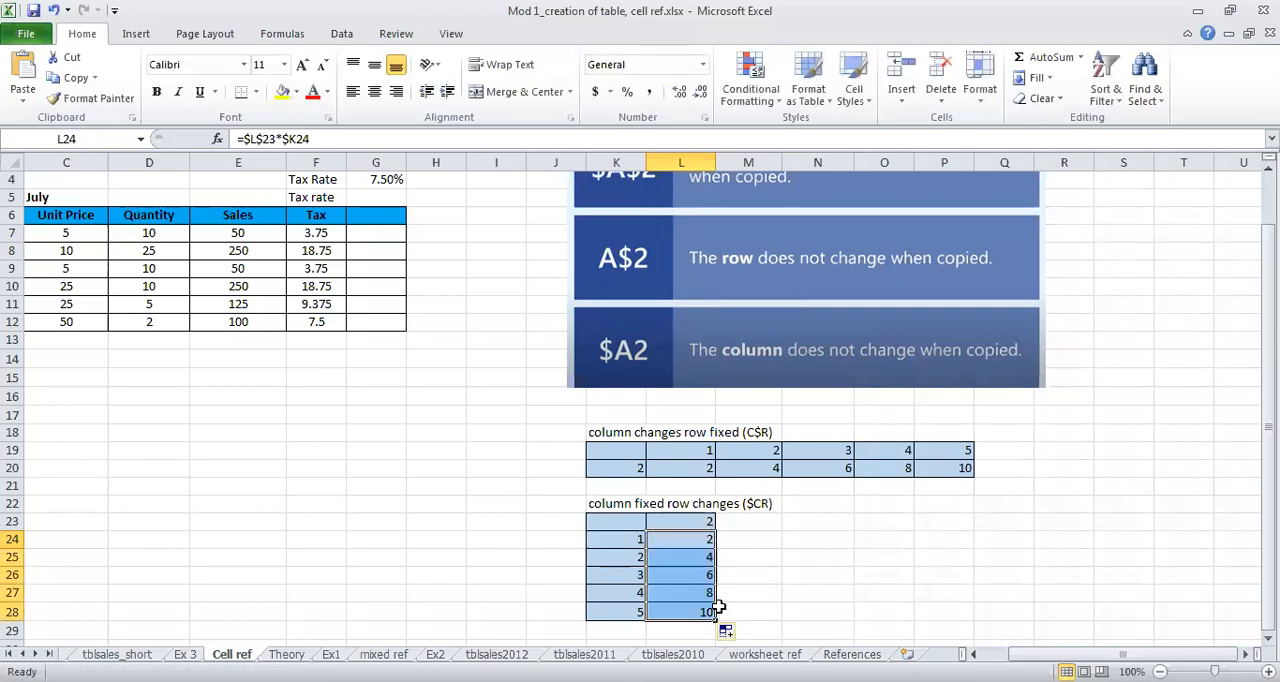
Step: Examine the copied formulas in L25, L26 and L27 to compare their references
double_click(697, 554)
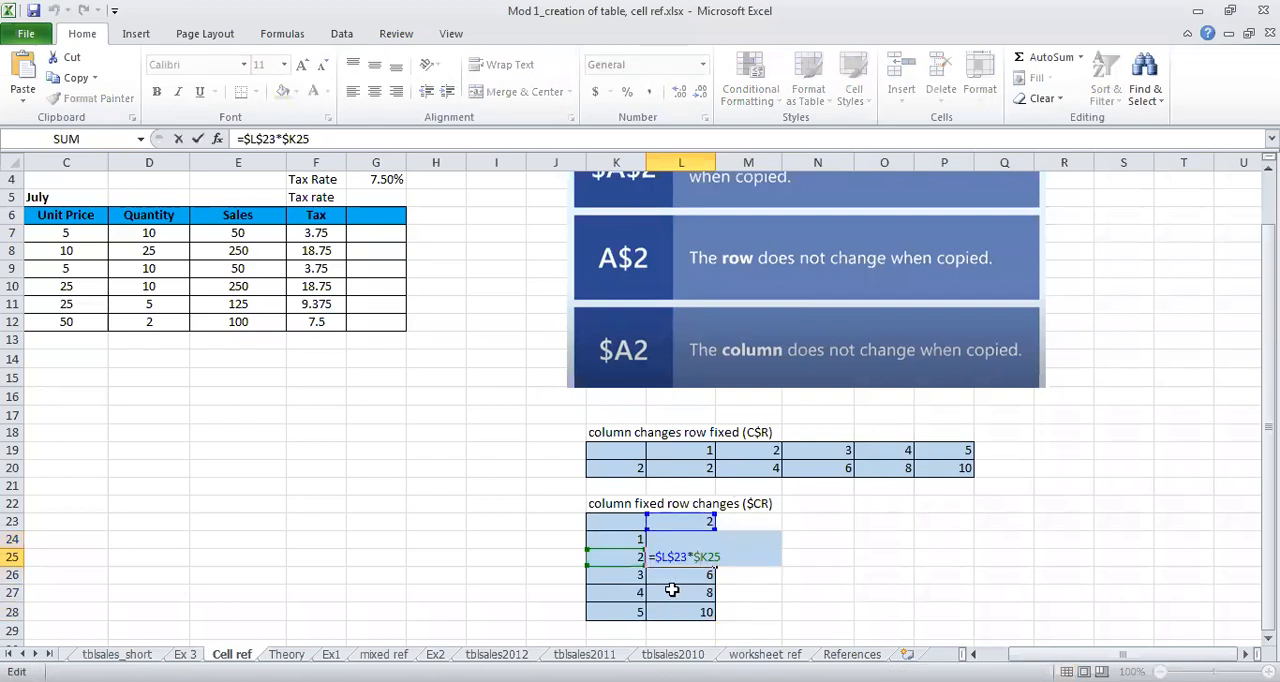
key("Escape")
double_click(688, 575)
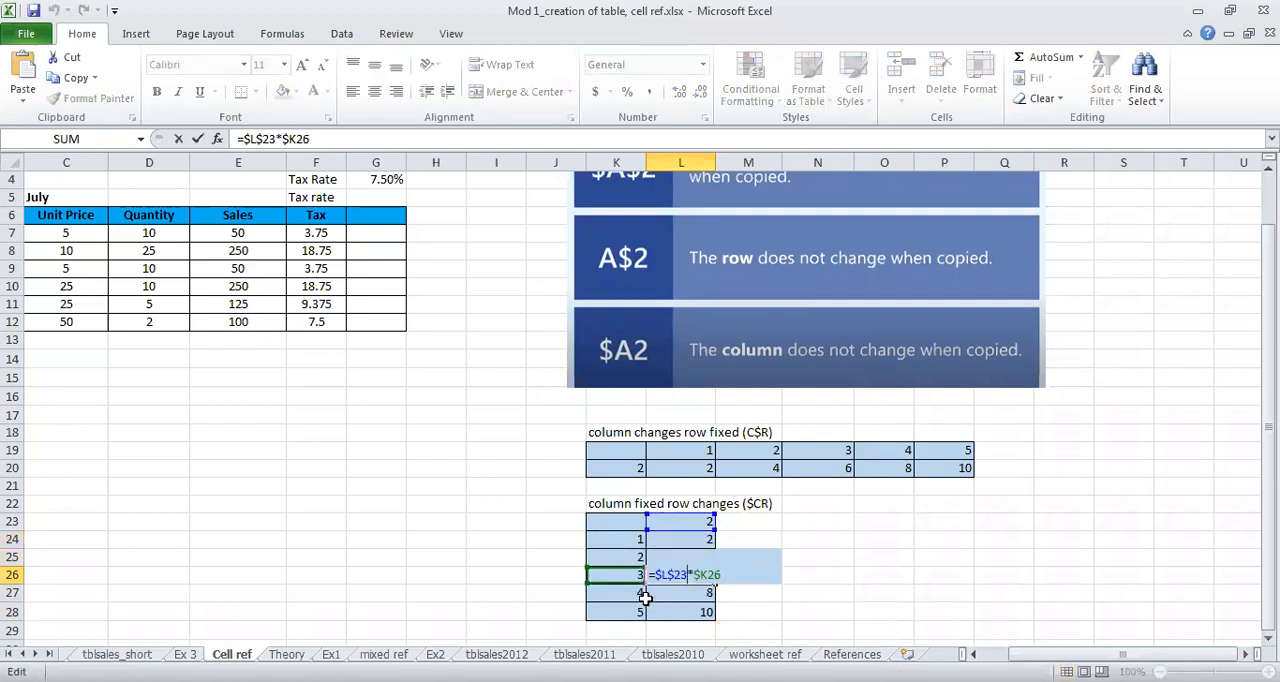
key("Escape")
double_click(690, 592)
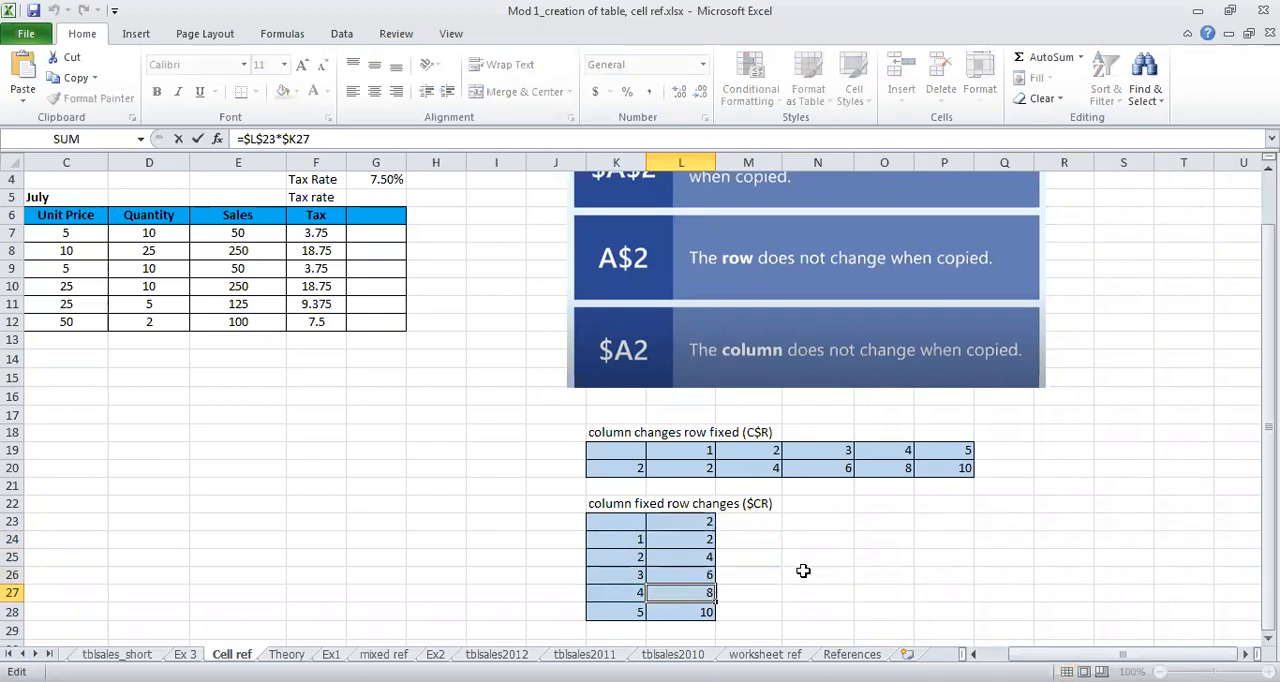
key("Escape")
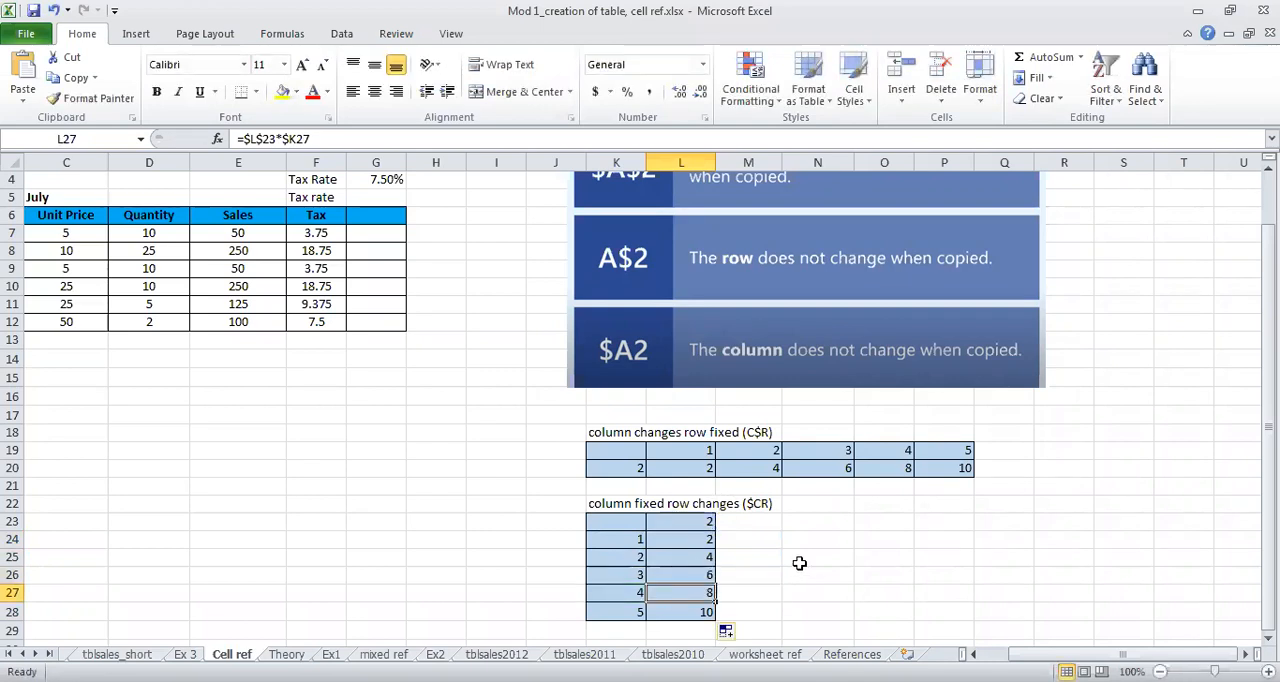
Step: Review the tax formula in F7 and fill it down the Tax column to F12 again
left_click(323, 228)
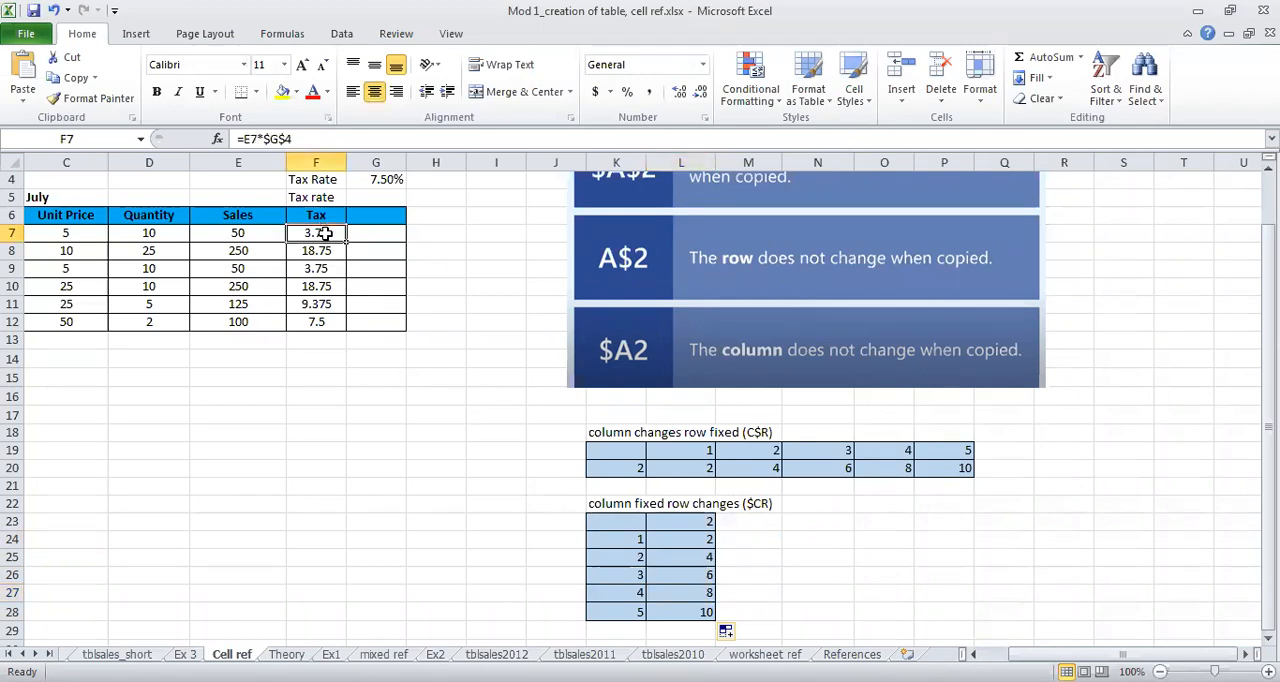
double_click(323, 228)
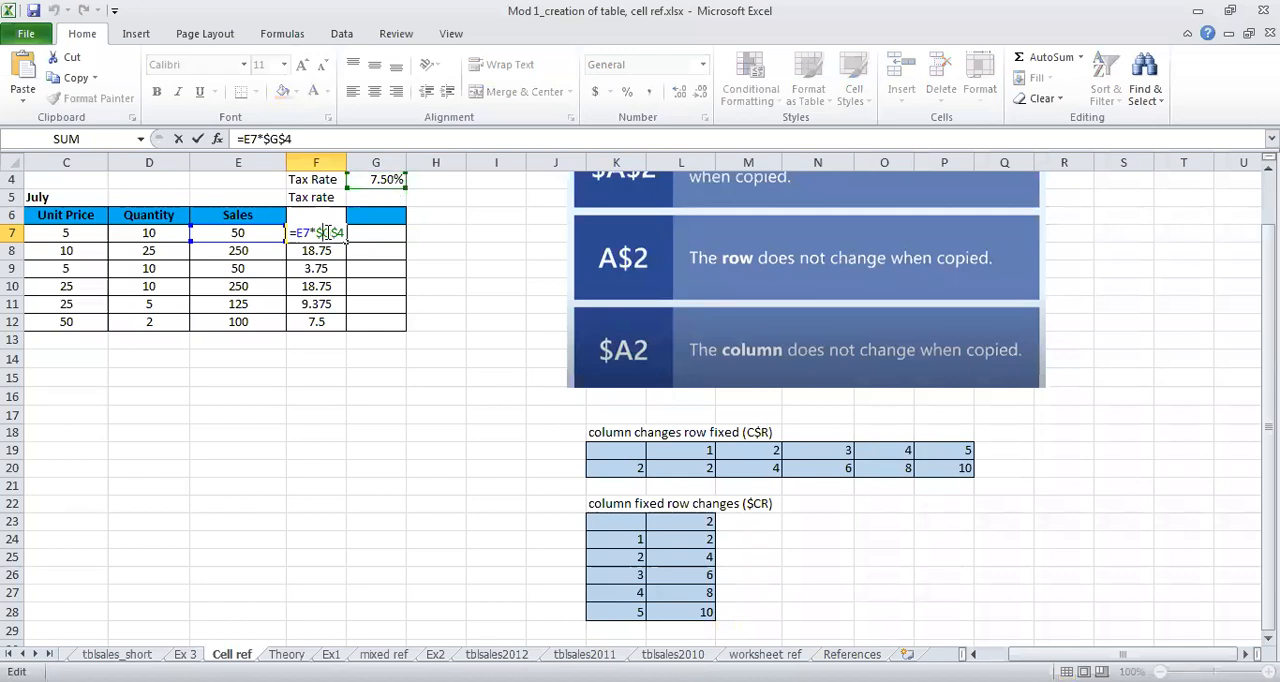
key("Escape")
left_click_drag(343, 240, 348, 330)
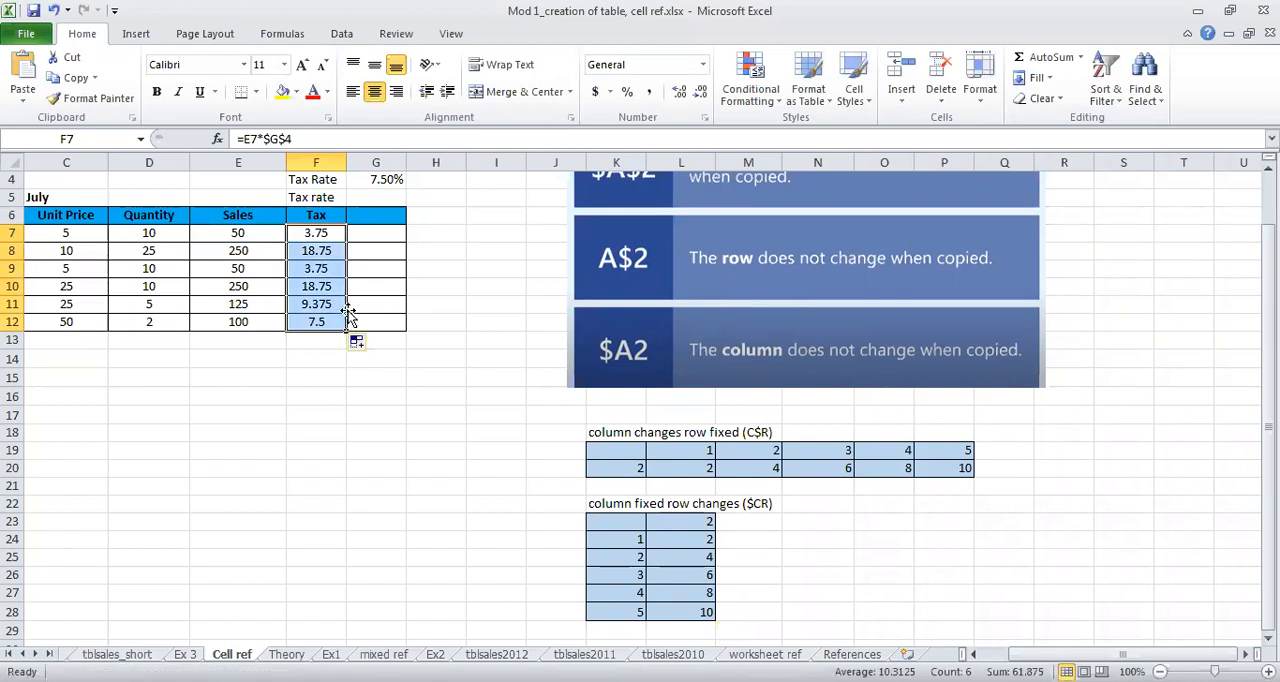
left_click(350, 360)
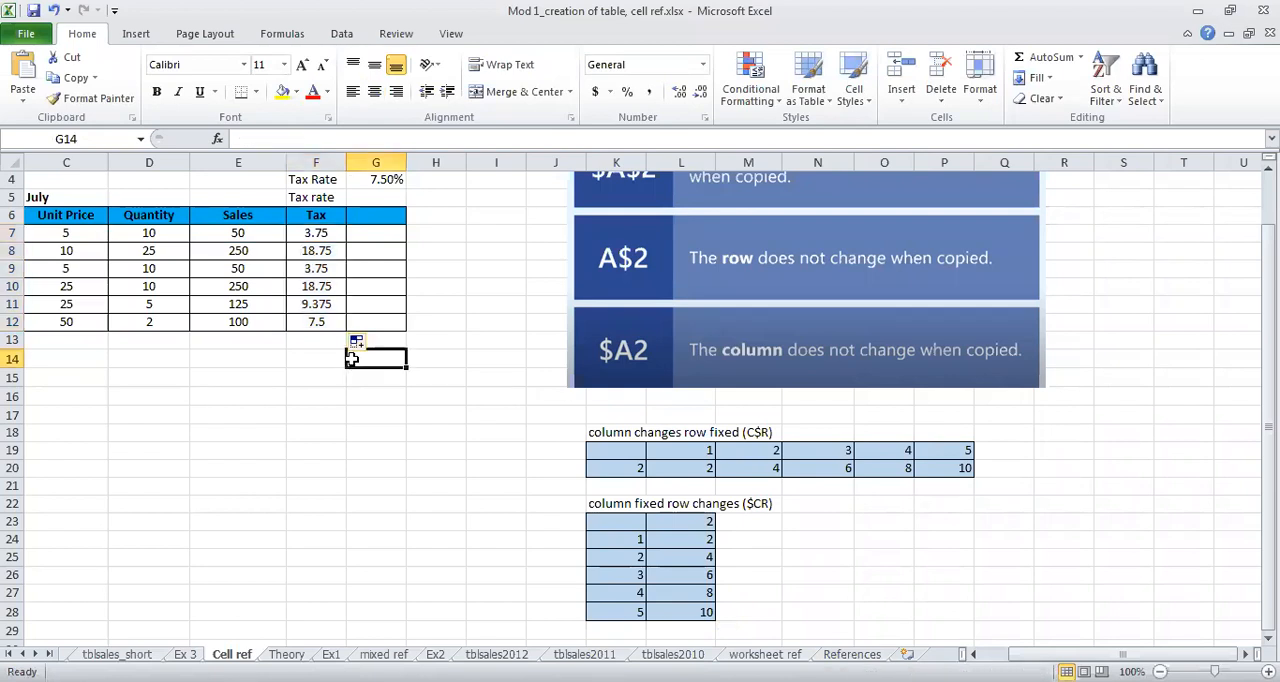